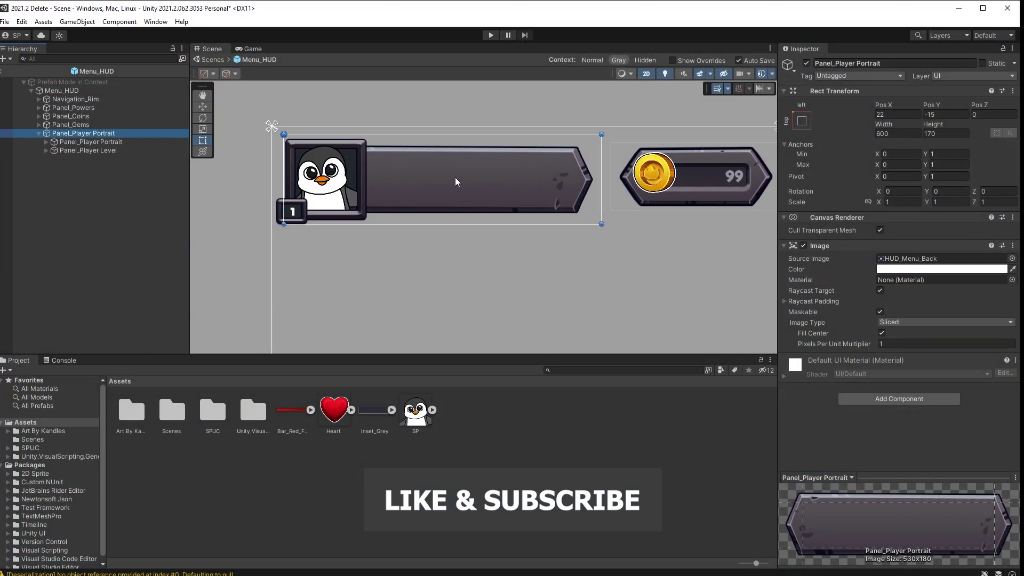
Create an empty child object named 'Health Bar' under Panel_Player Portrait.
right_click(87, 131)
left_click(128, 258)
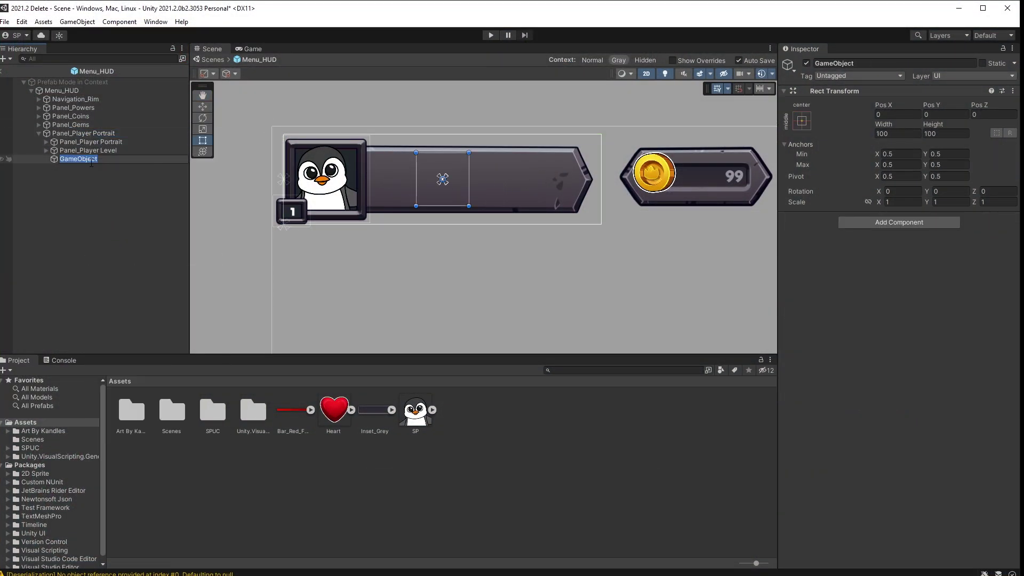
type("Health Bar")
key("Return")
Resize Health Bar's rect to about 328 × 46 inside the portrait's long bar frame.
left_click_drag(469, 179, 568, 180)
left_click_drag(416, 179, 390, 179)
left_click_drag(567, 179, 564, 179)
left_click_drag(470, 152, 467, 167)
Add a UI Image named 'Fill' as a child of Health Bar.
left_click(72, 159)
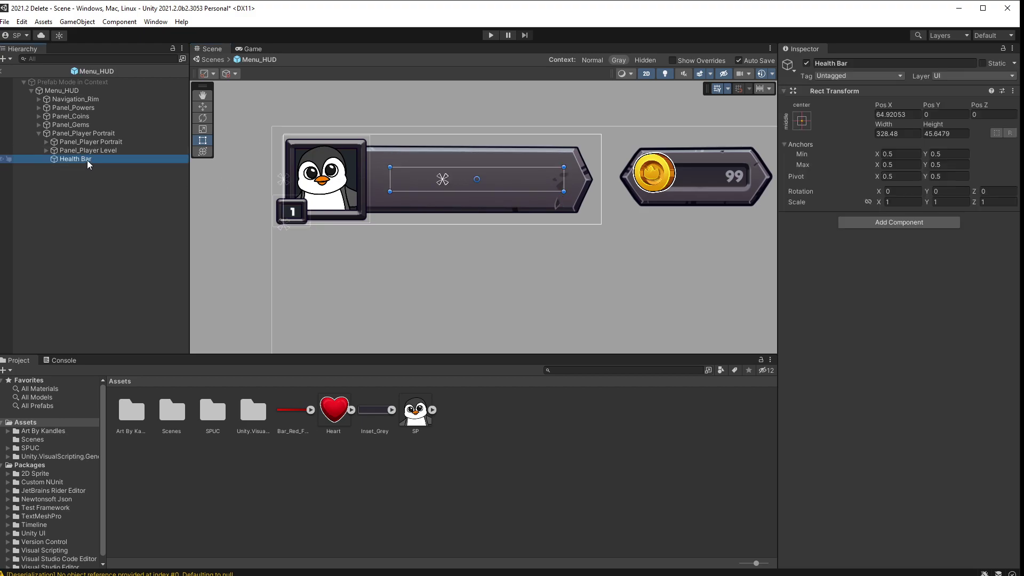
right_click(88, 160)
mouse_move(179, 383)
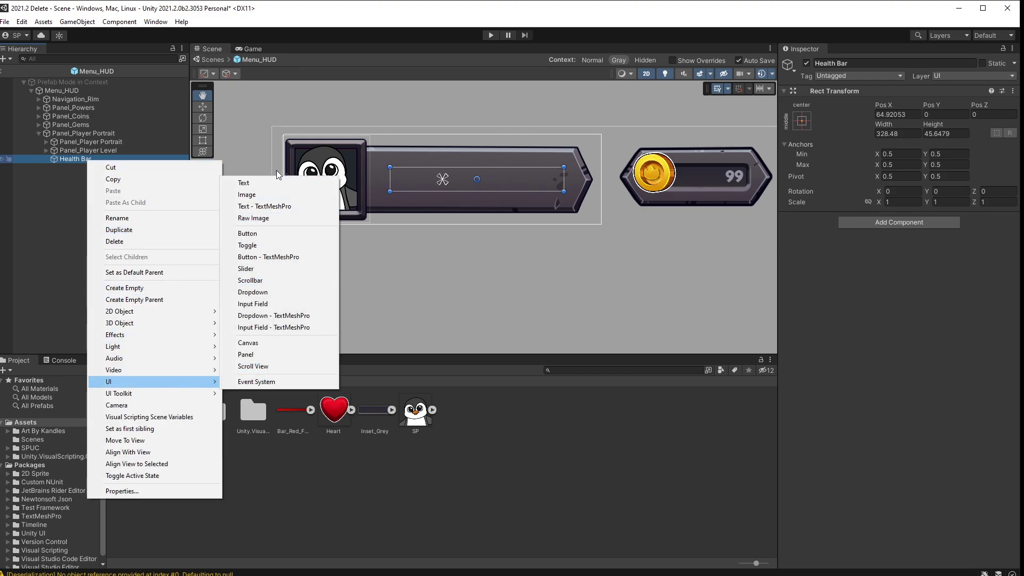
left_click(267, 191)
type("Fill")
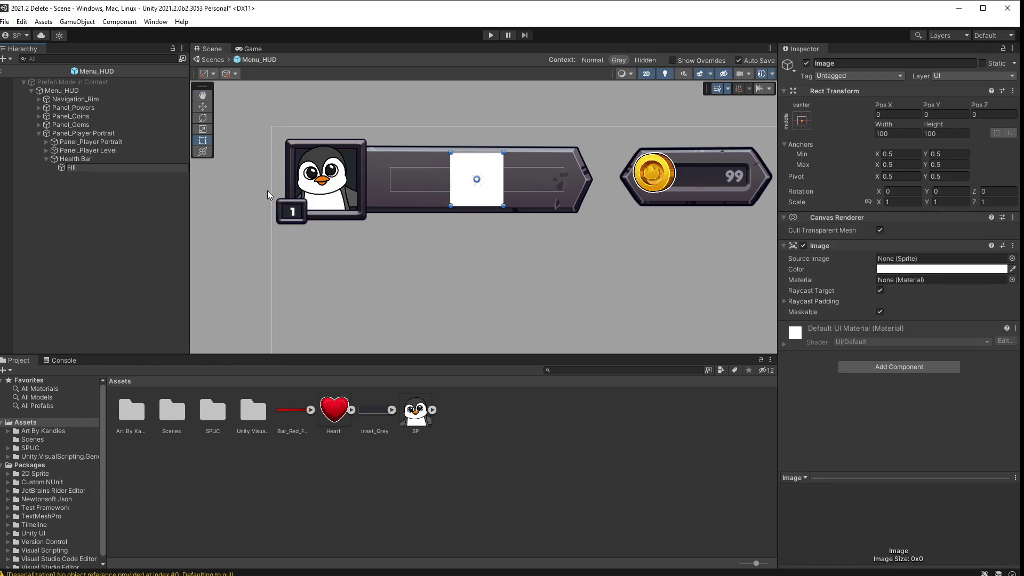
key("Return")
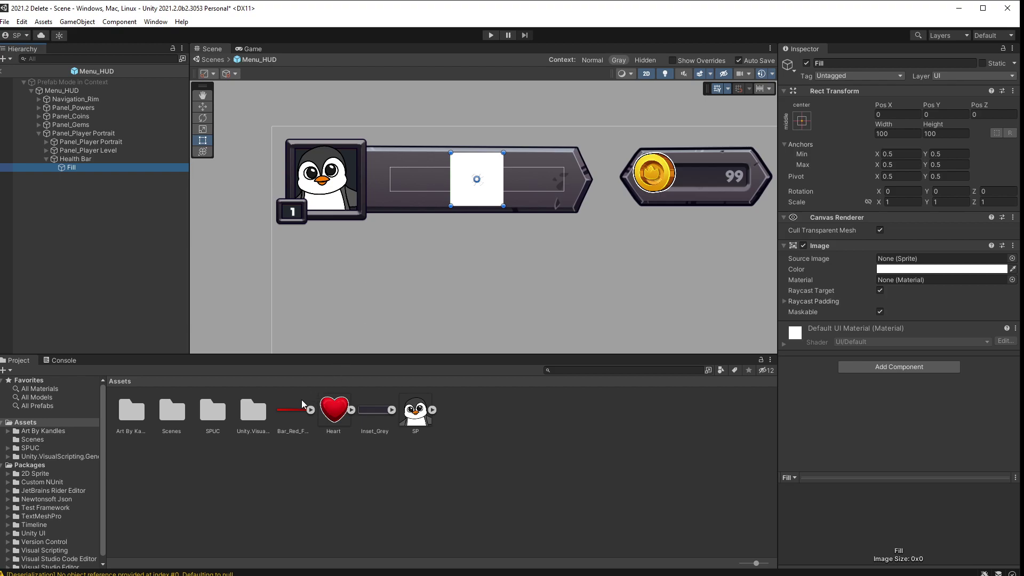
Give Fill the Bar_Red_Front sprite and the stretch-stretch anchor preset.
left_click_drag(290, 411, 918, 258)
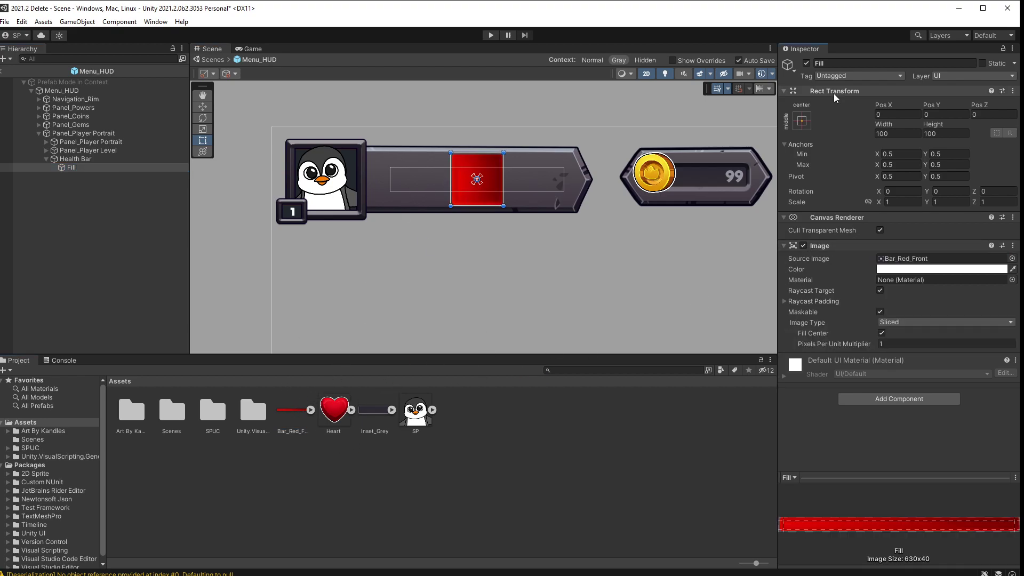
left_click(802, 121)
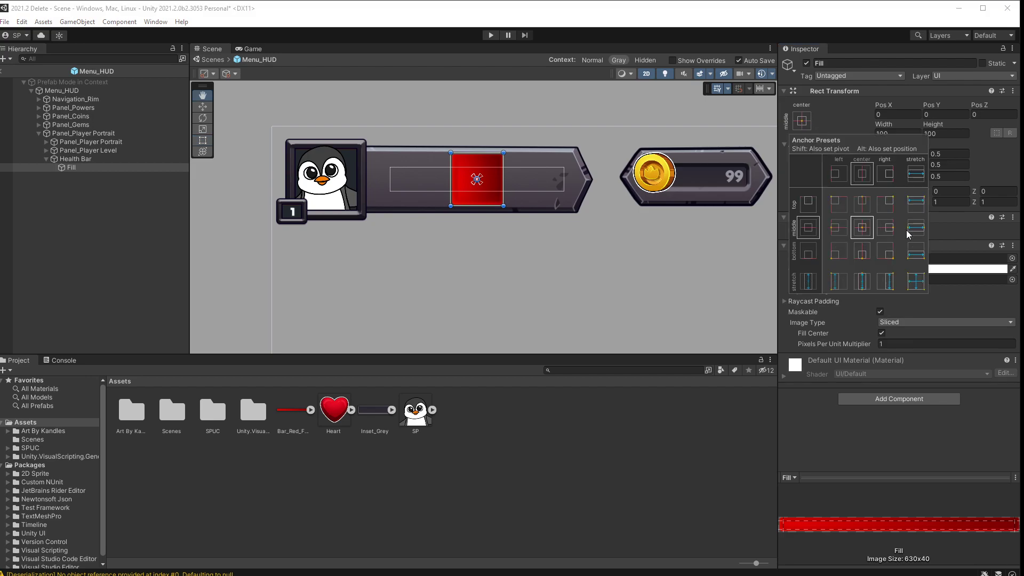
left_click(916, 283, "alt")
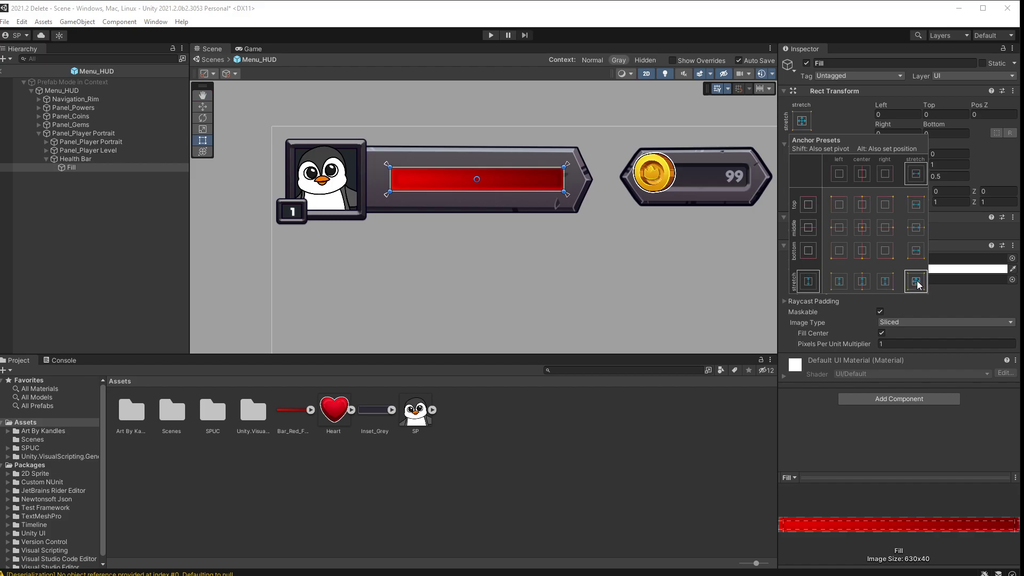
left_click(203, 140)
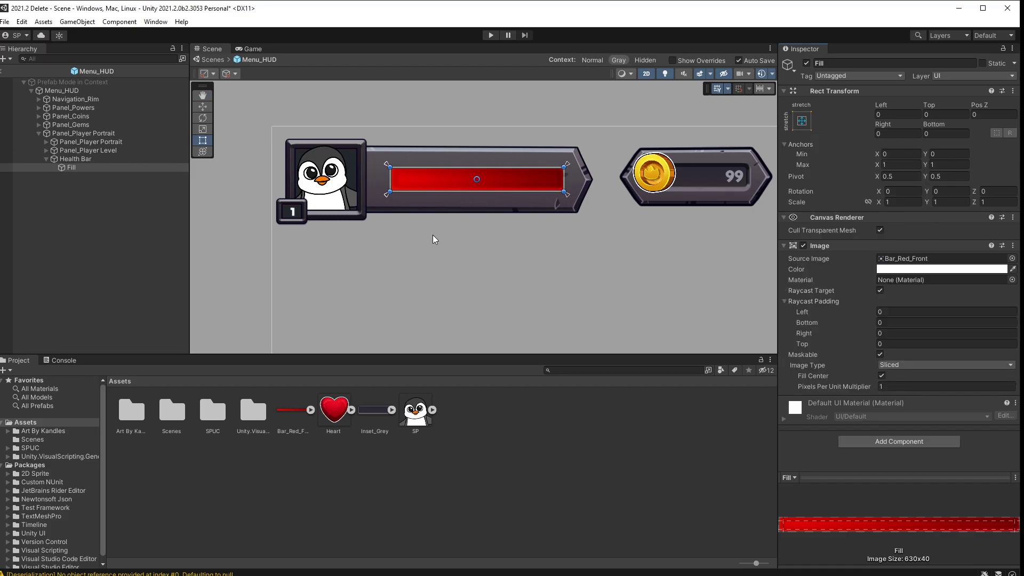
Add a UI Image named 'BG' under Health Bar, ordered above Fill so it draws behind.
right_click(65, 160)
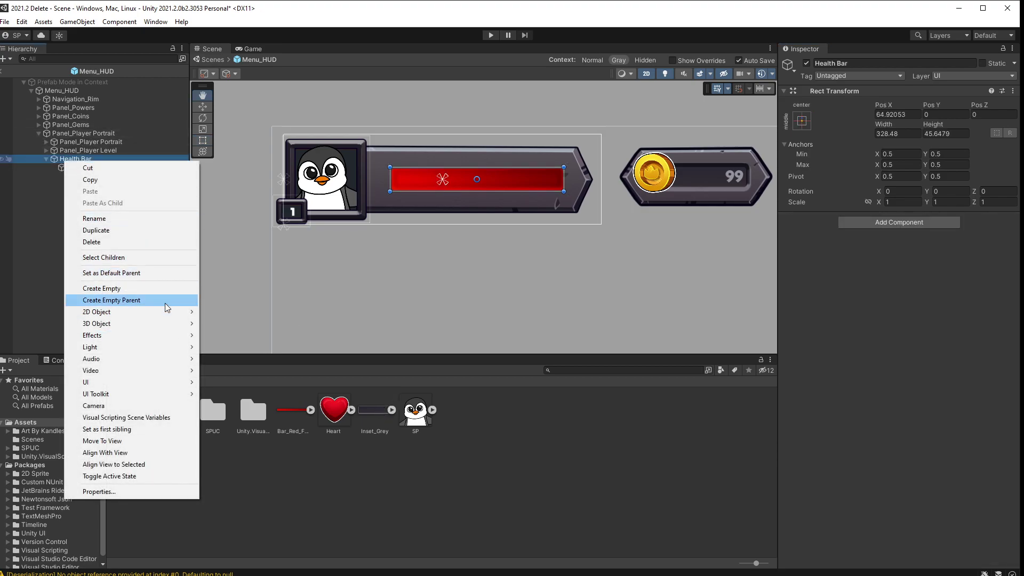
mouse_move(178, 385)
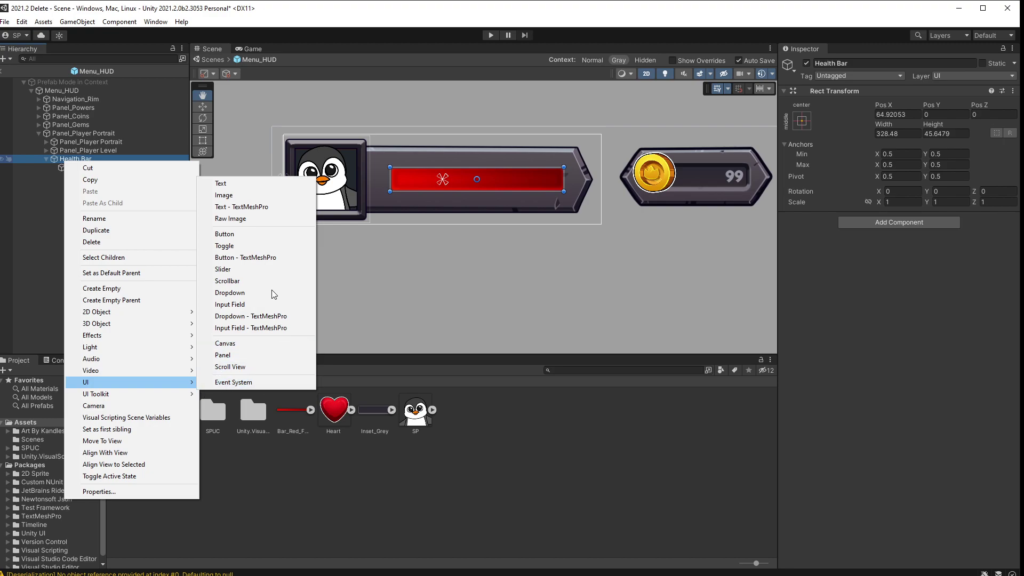
left_click(234, 195)
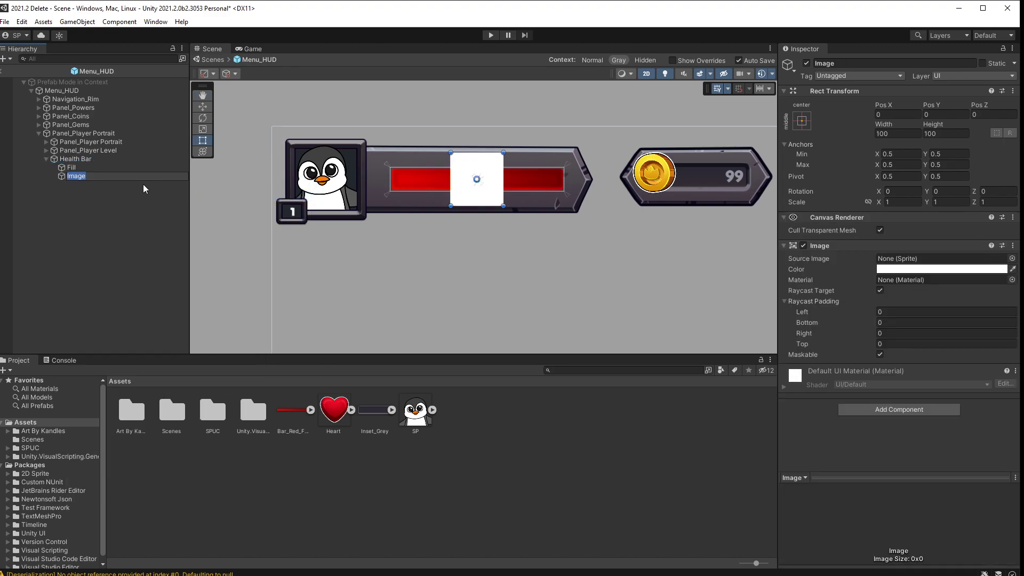
type("BG")
key("Return")
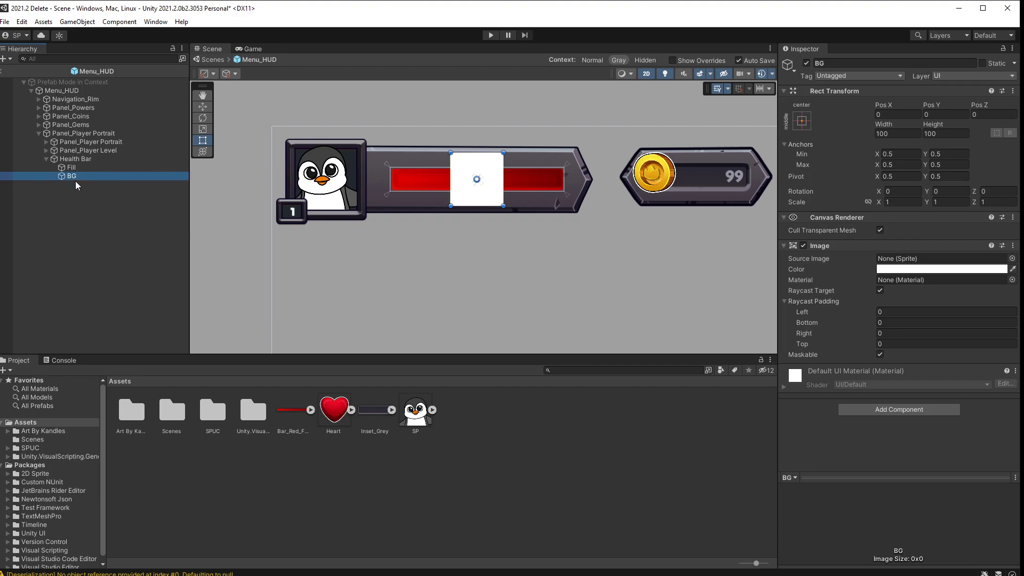
left_click_drag(75, 181, 75, 164)
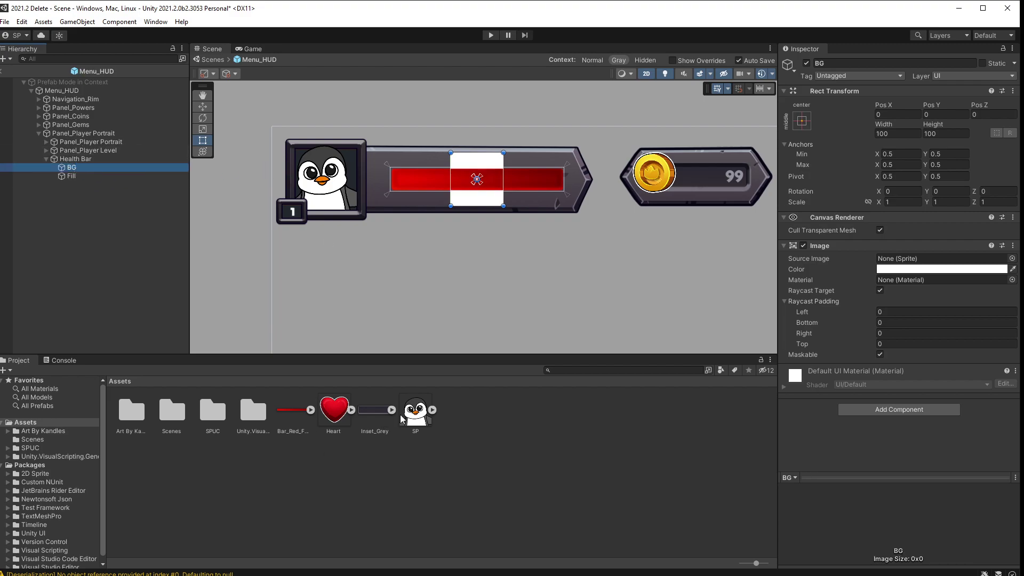
Assign Inset_Grey to BG and resize it to about 352 × 80 around the bar.
left_click_drag(372, 420, 919, 265)
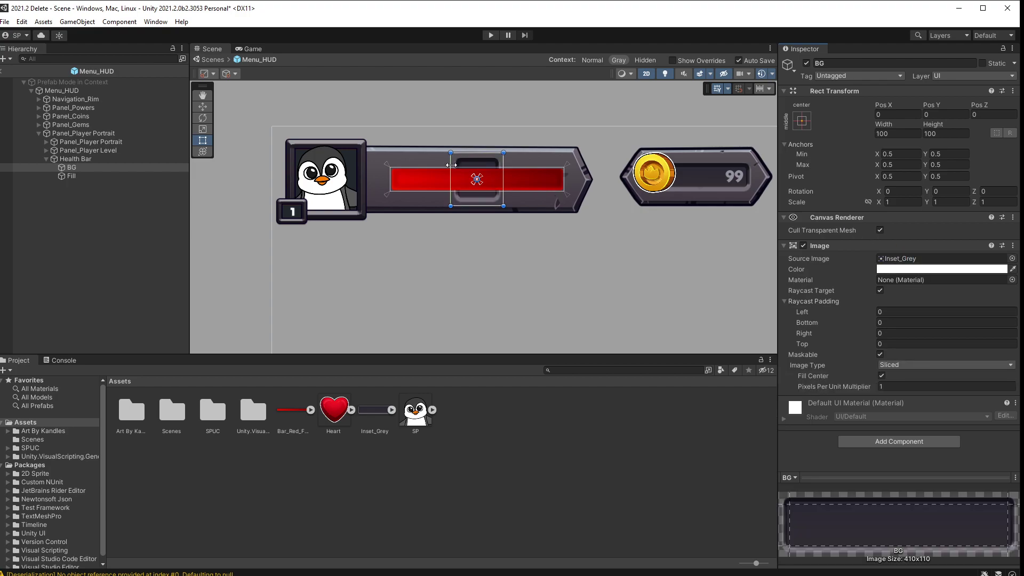
left_click_drag(451, 165, 384, 168)
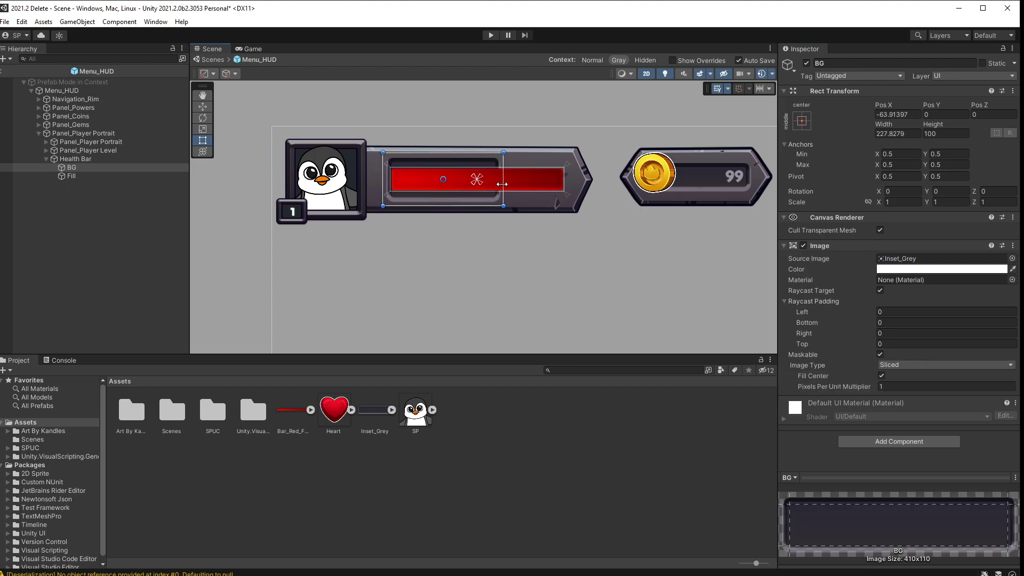
left_click_drag(502, 179, 566, 175)
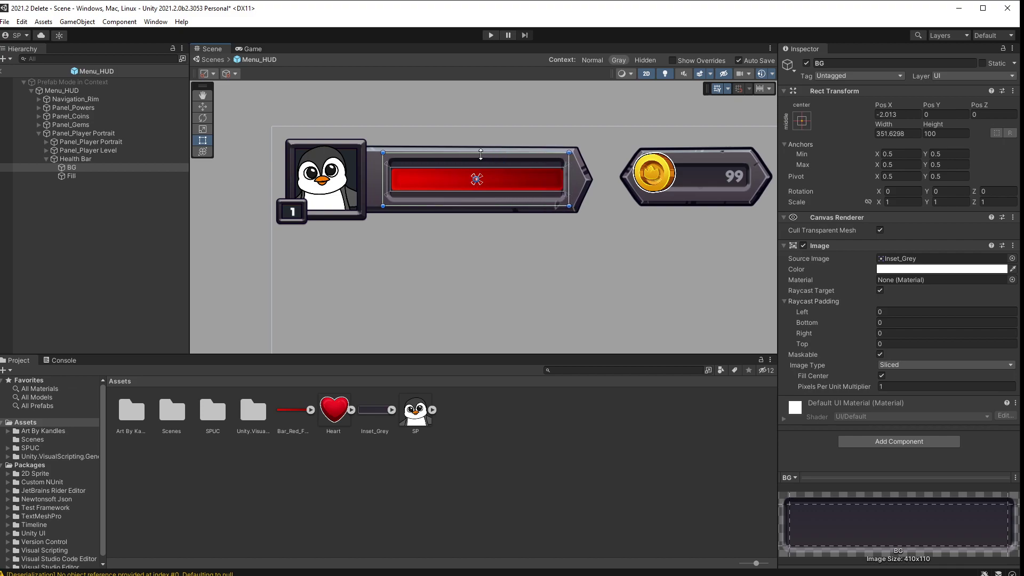
left_click_drag(481, 154, 481, 159)
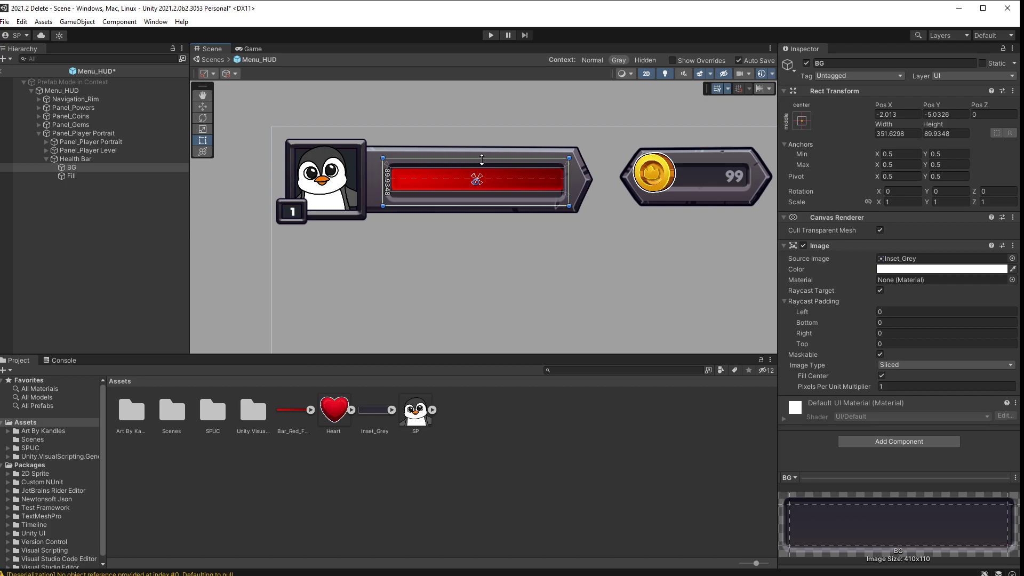
left_click_drag(484, 206, 485, 198)
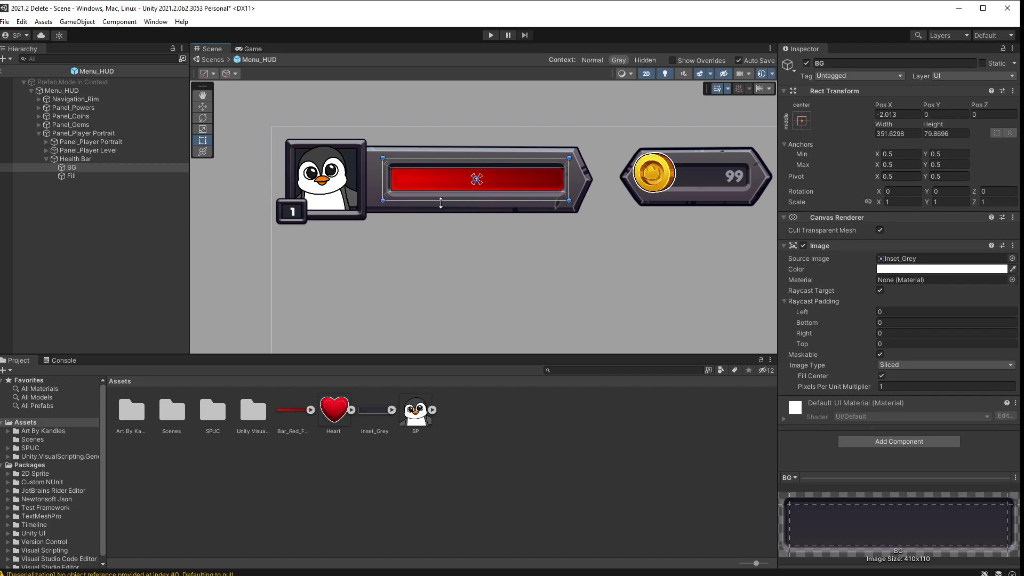
Add a UI Image named 'Icon' under Health Bar using the Heart sprite.
right_click(72, 159)
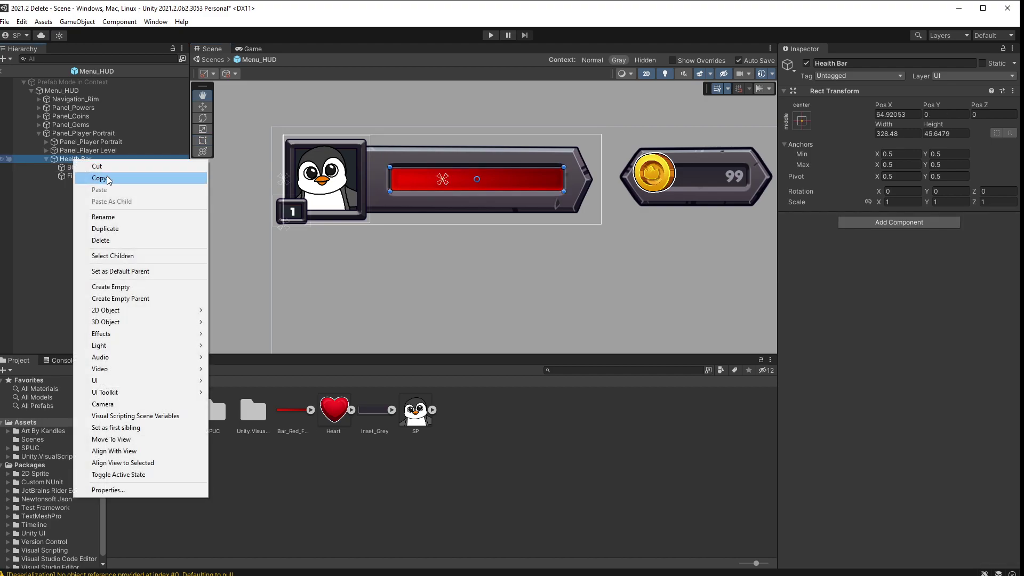
mouse_move(181, 384)
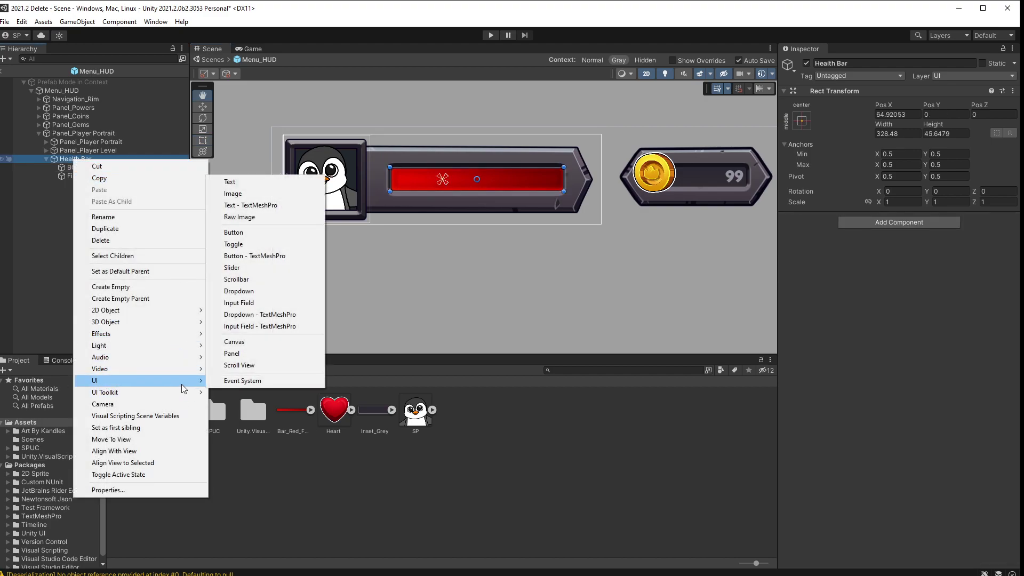
left_click(254, 194)
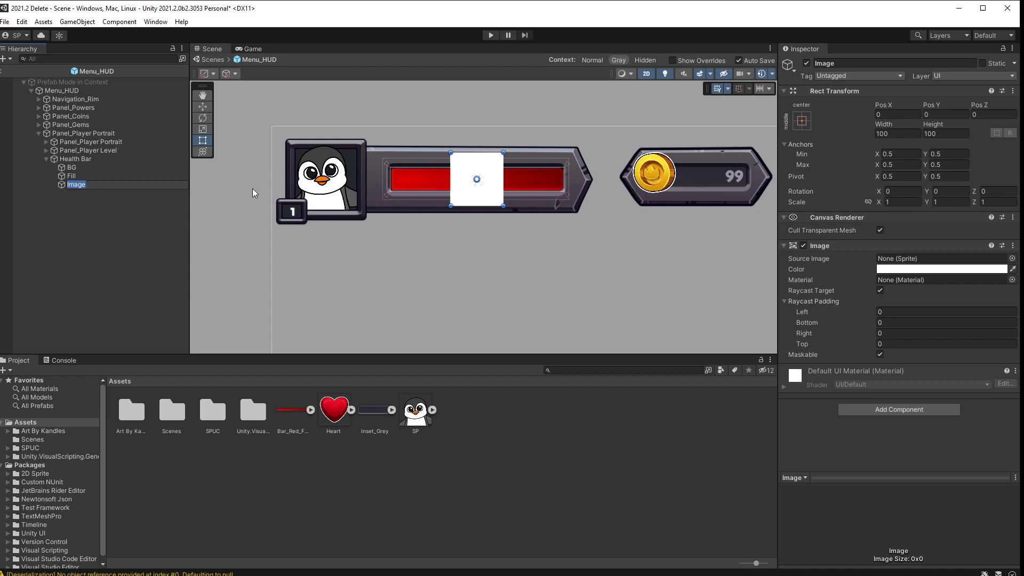
key("BackSpace")
type("Icon")
key("Return")
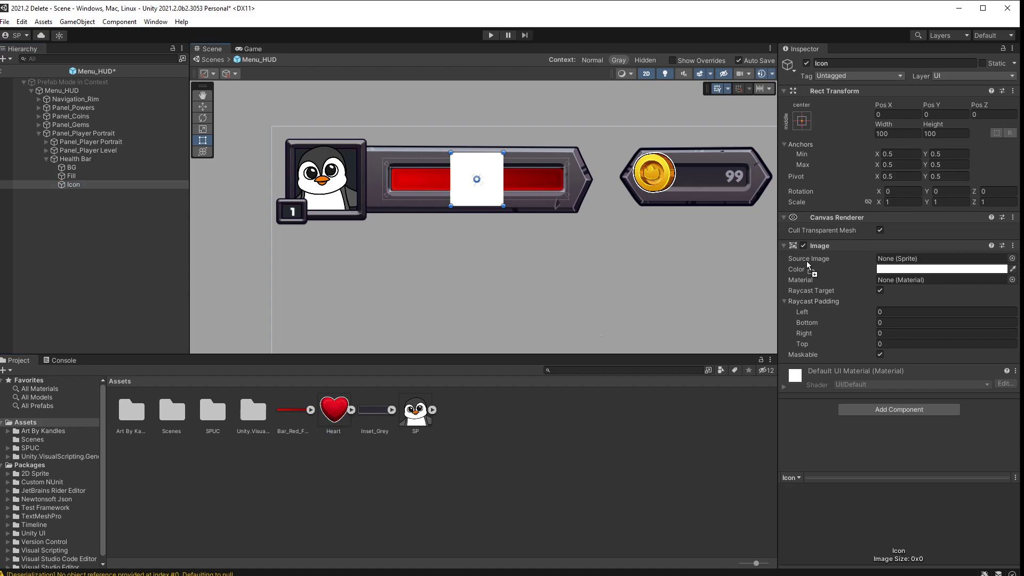
left_click_drag(333, 411, 911, 261)
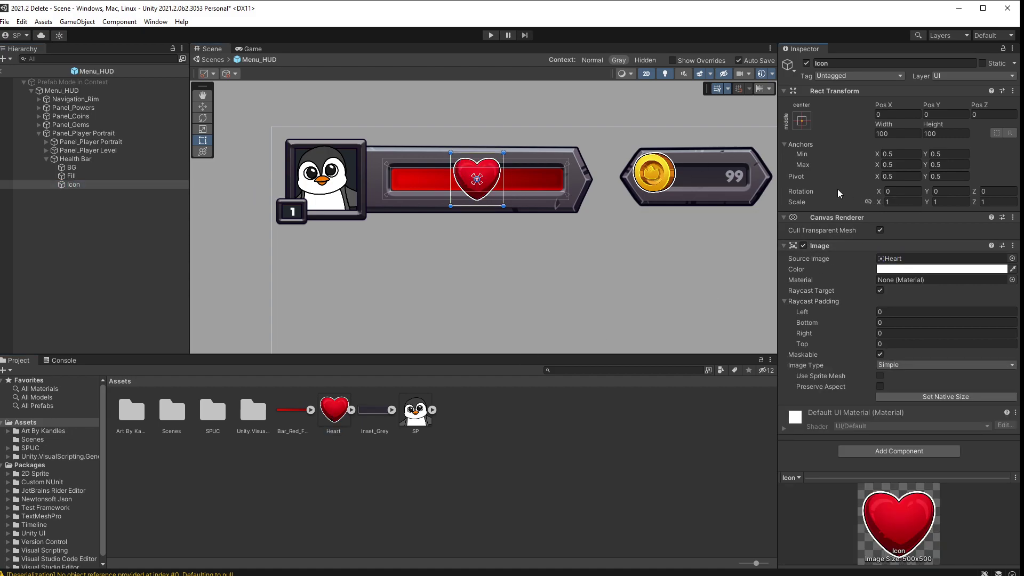
Anchor Icon to the middle-left preset and set its Pos X to 0.
left_click(802, 121)
left_click(832, 228, "alt")
left_click(898, 115)
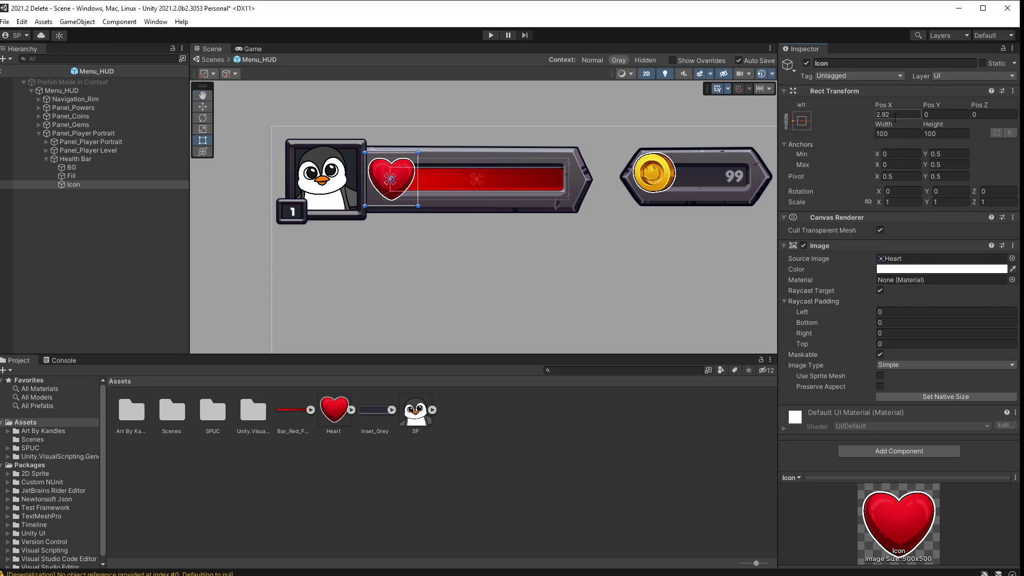
type("0")
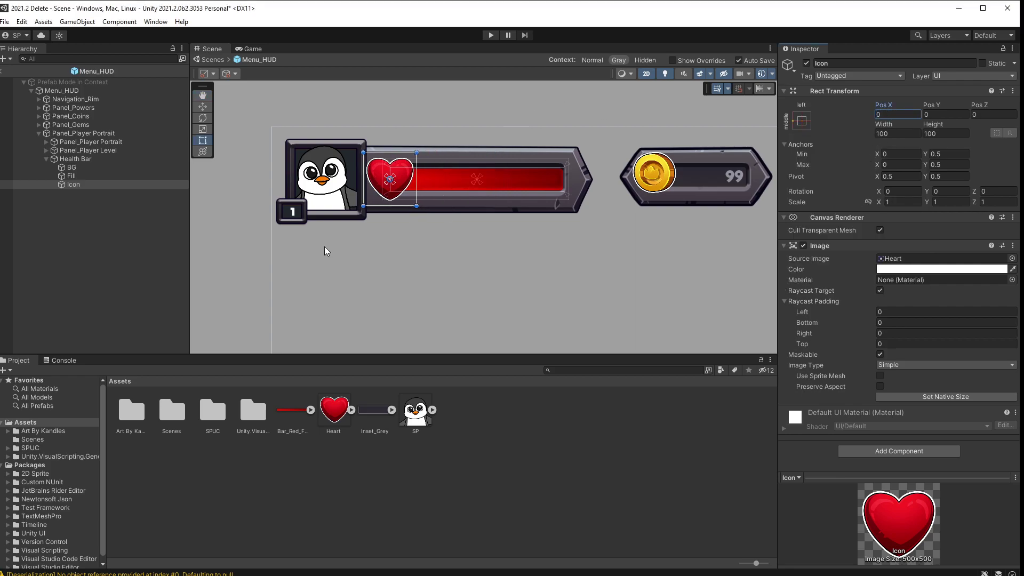
left_click(72, 177)
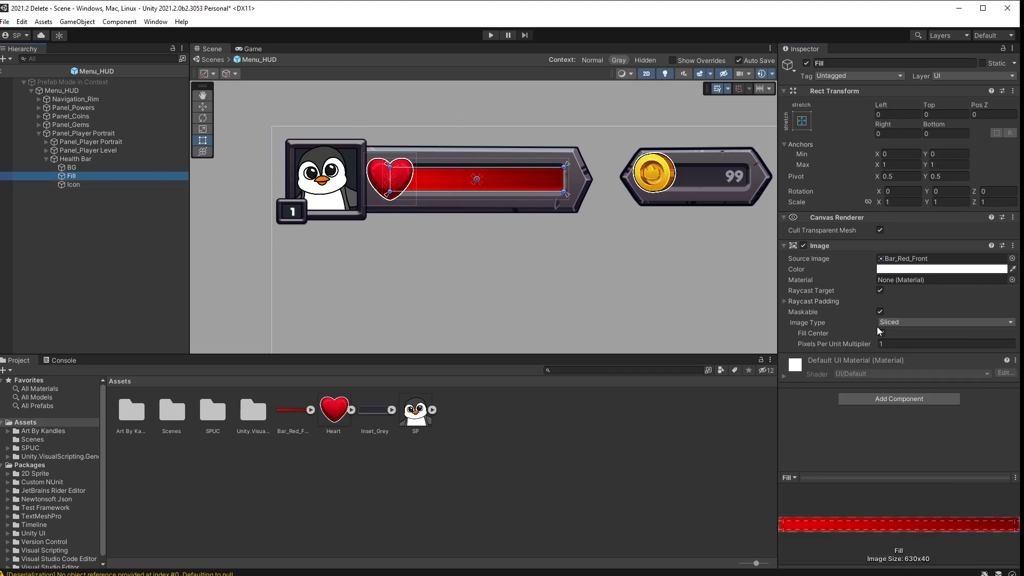
Try Fill as a Filled image with Horizontal fill method and test the fill amount.
left_click(909, 321)
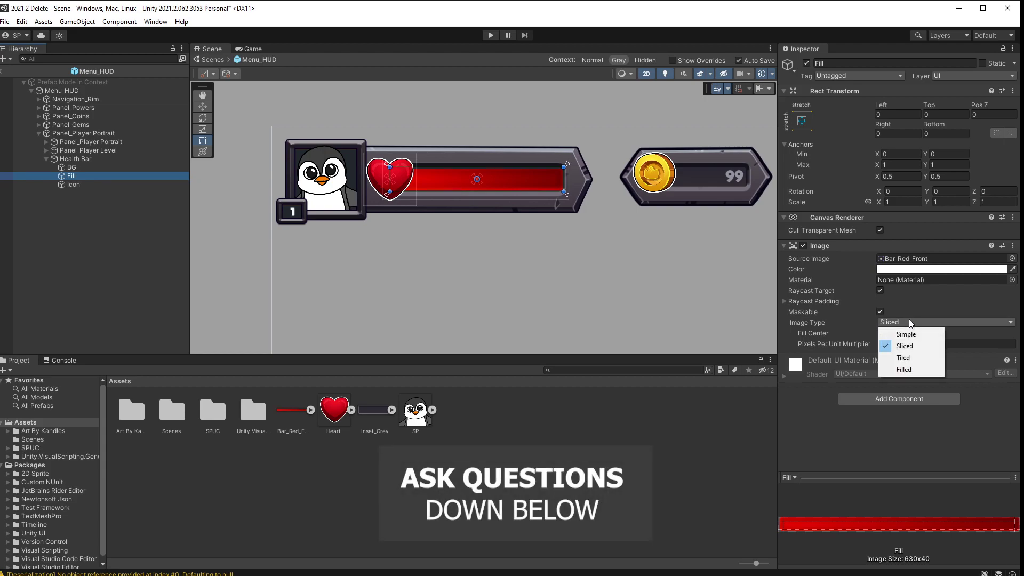
left_click(908, 371)
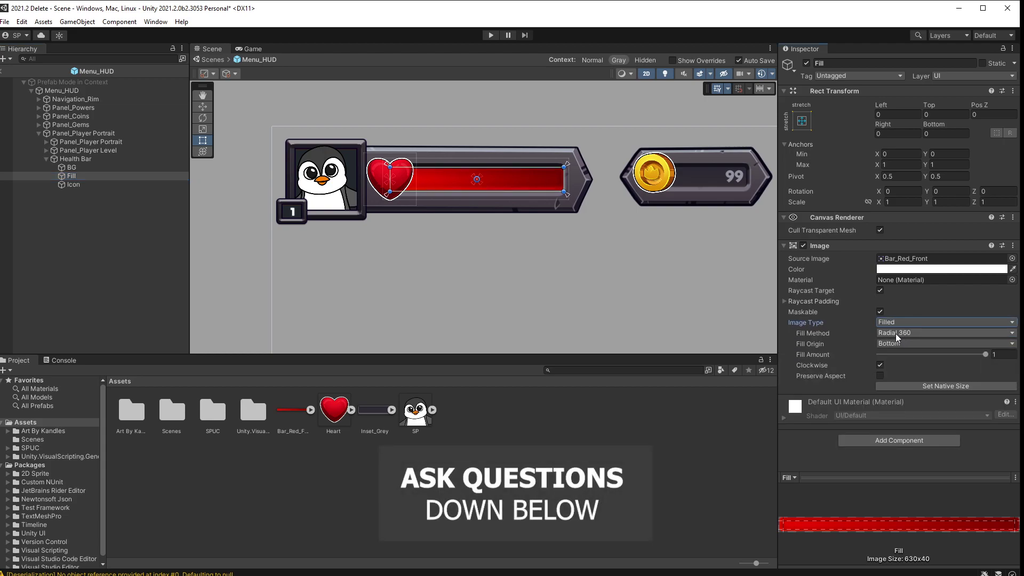
left_click(896, 333)
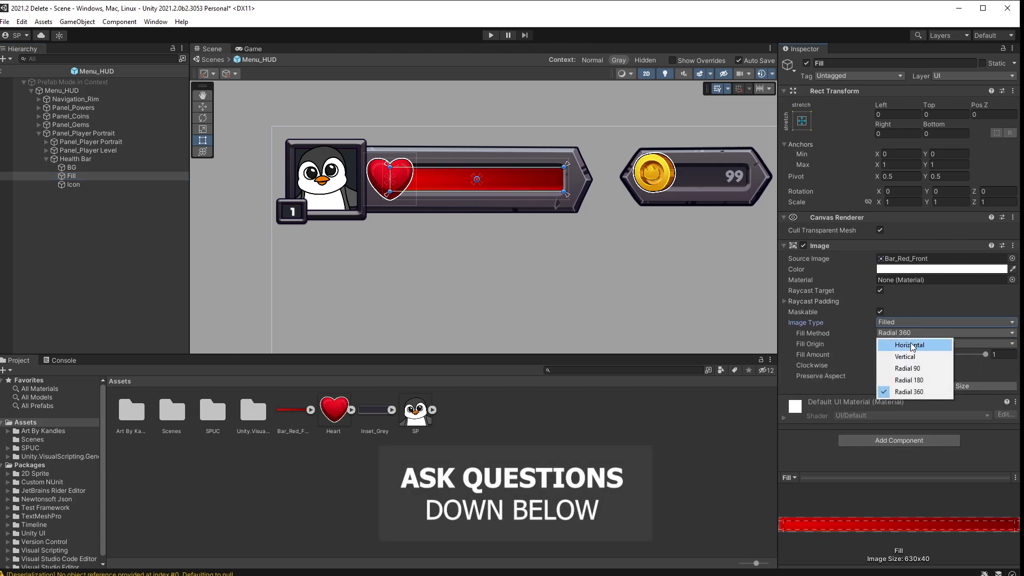
left_click(912, 346)
mouse_move(985, 354)
left_mouse_down()
mouse_move(880, 354)
mouse_move(998, 354)
left_mouse_up()
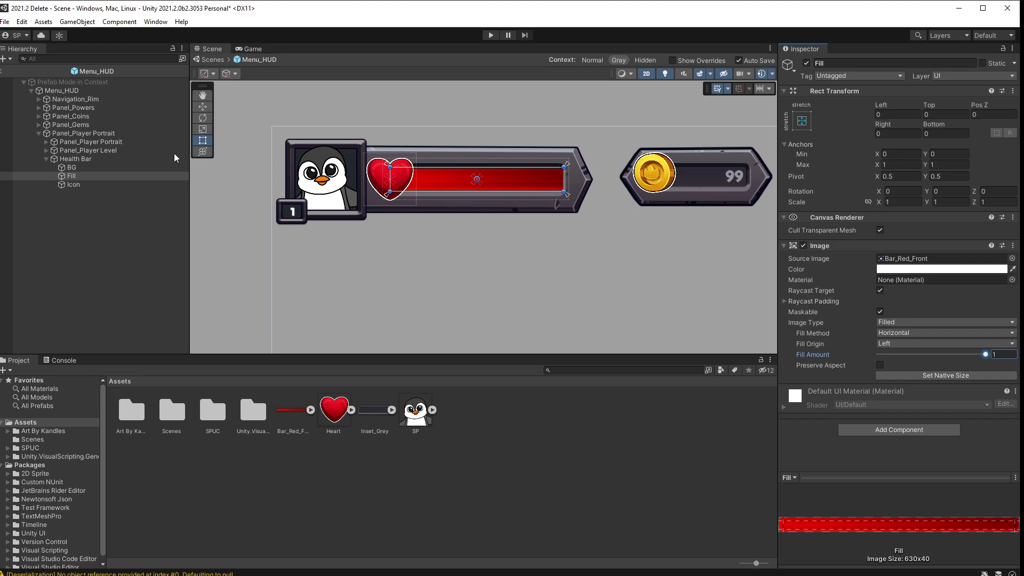
Switch Fill back to Sliced and trim its edge to sit inside the frame.
left_click(920, 321)
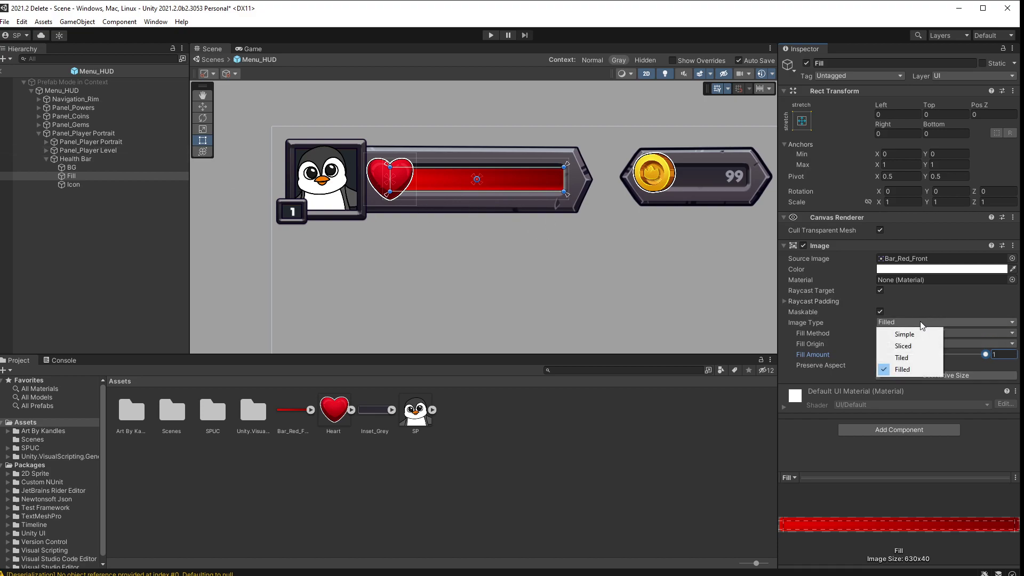
left_click(911, 347)
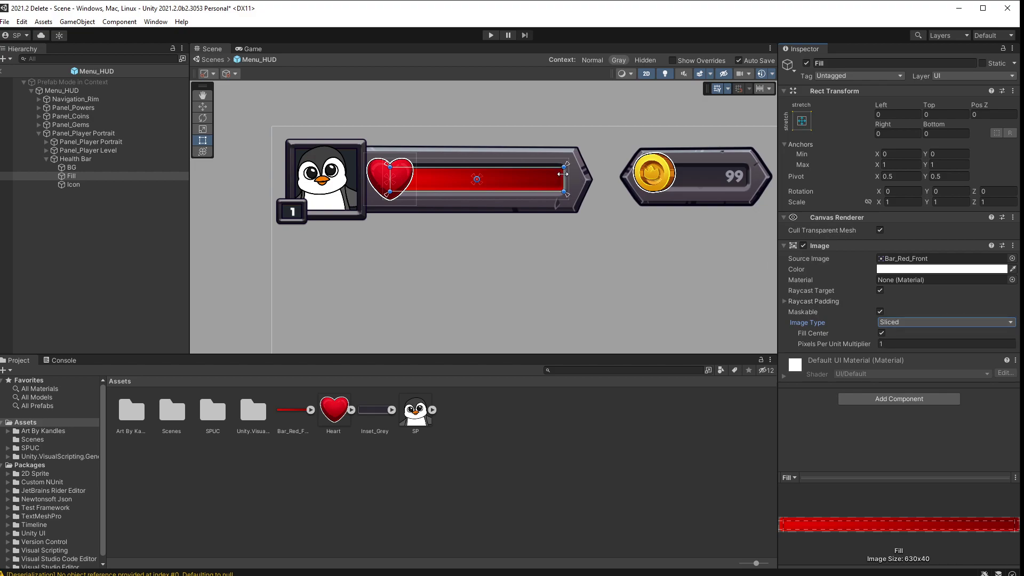
mouse_move(565, 179)
left_mouse_down()
mouse_move(434, 177)
mouse_move(779, 176)
mouse_move(560, 170)
left_mouse_up()
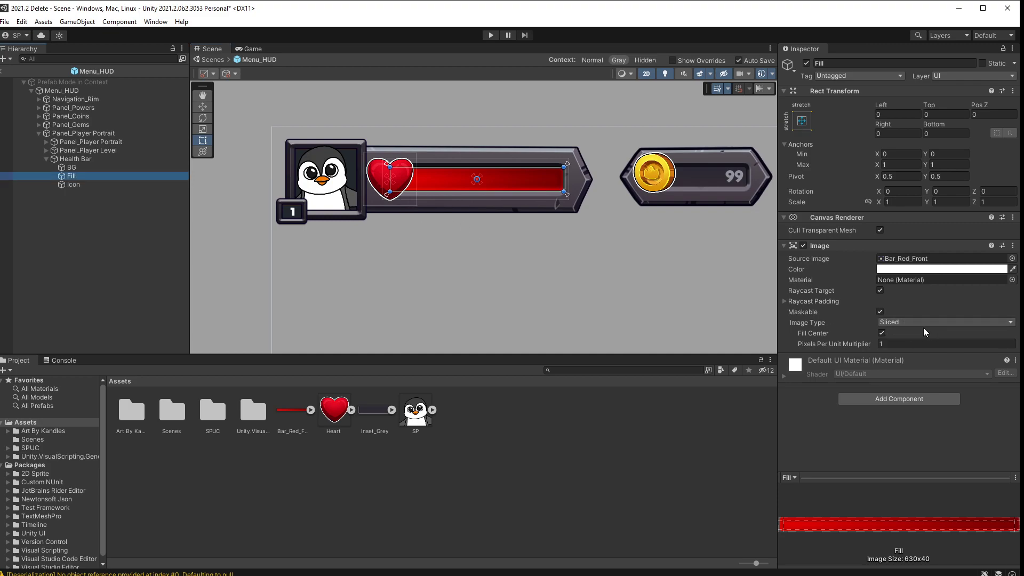
Add a Slider component to the Health Bar object.
left_click(71, 159)
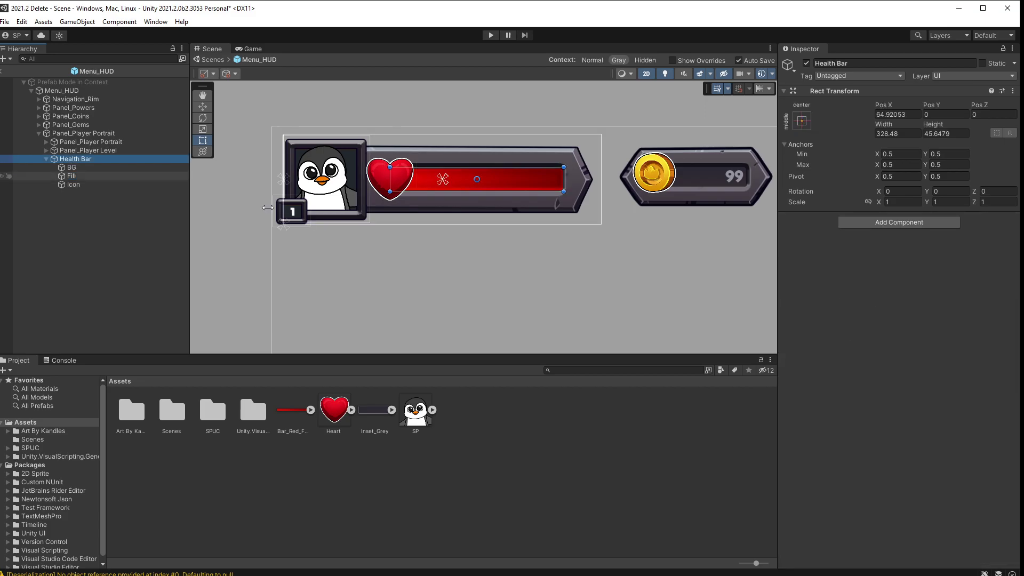
left_click(862, 221)
type("slider")
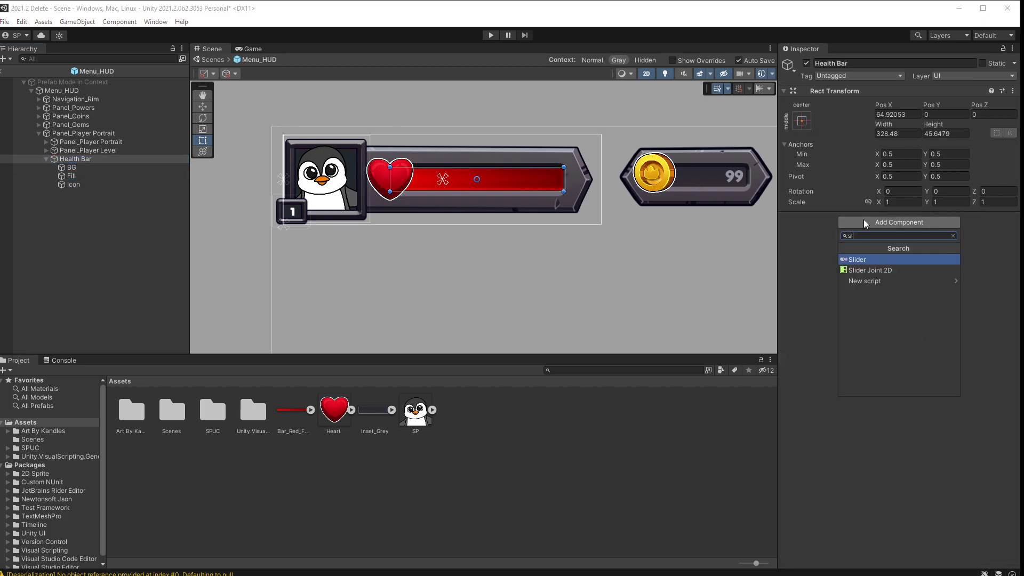
key("Return")
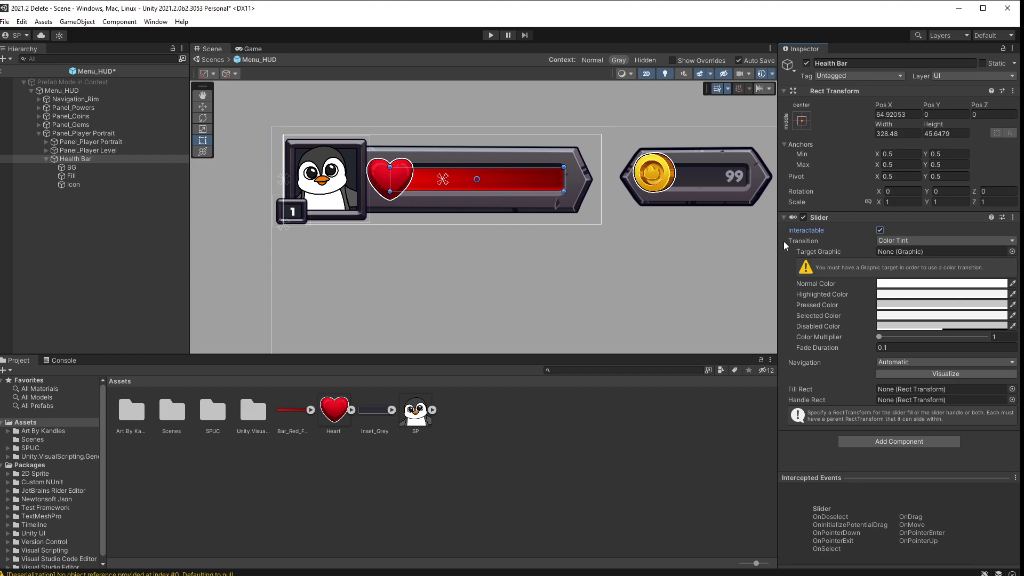
Make the slider non-interactable with Transition and Navigation None, Fill Rect Fill, value 0.679.
left_click(880, 231)
left_click(895, 241)
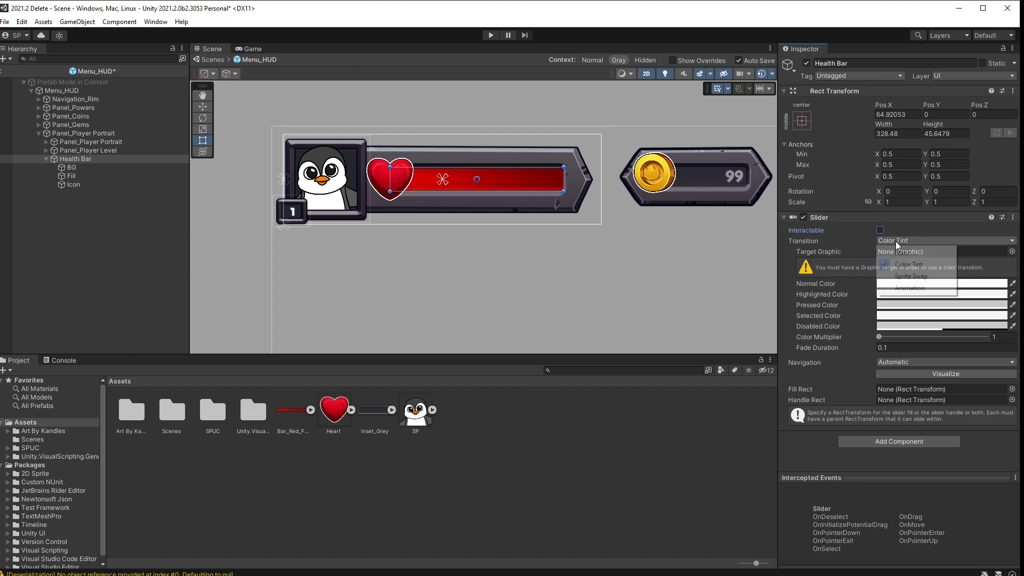
left_click(896, 252)
left_click(890, 255)
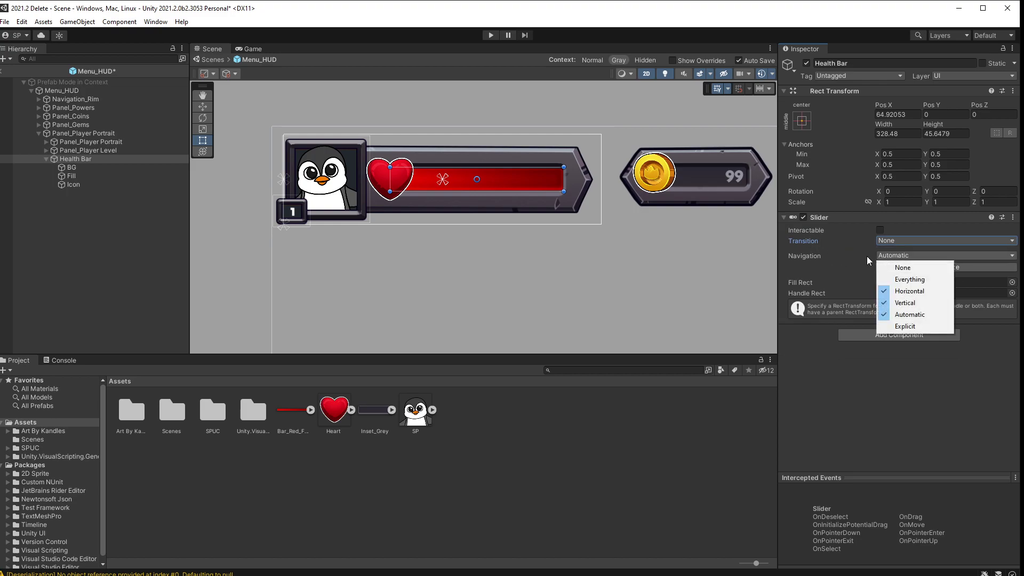
left_click(917, 268)
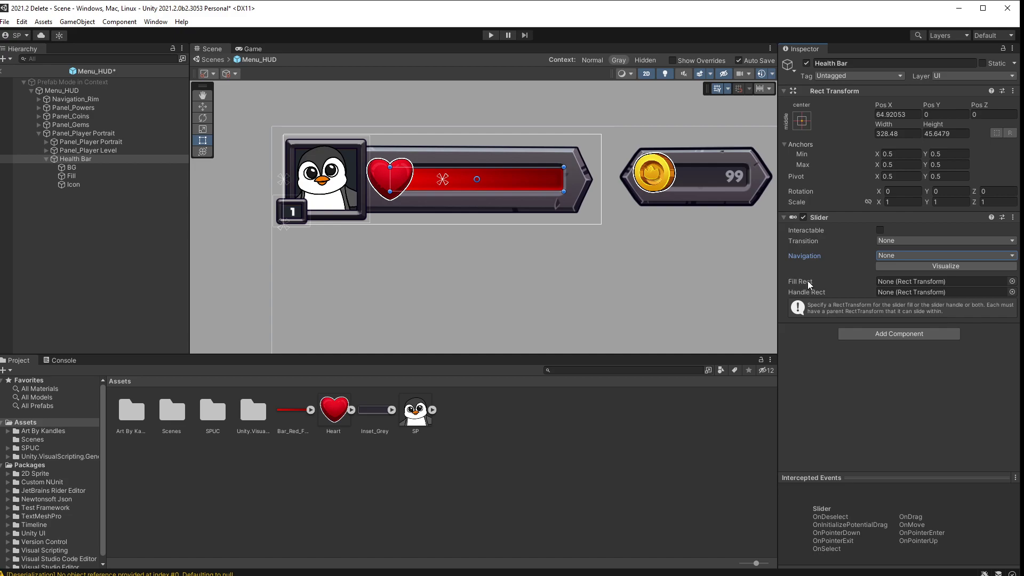
left_click_drag(72, 175, 897, 284)
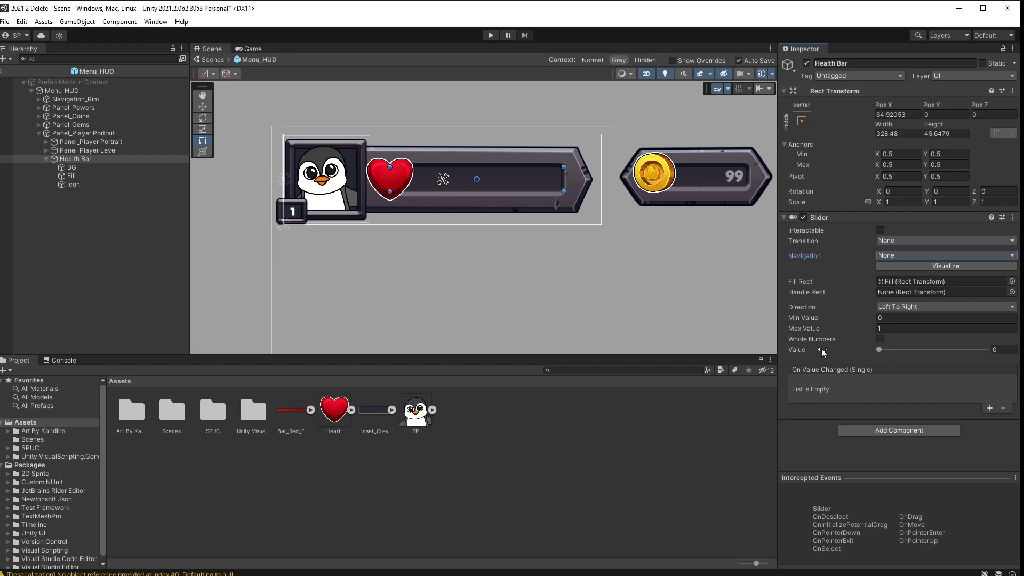
mouse_move(879, 350)
left_mouse_down()
mouse_move(996, 345)
mouse_move(938, 313)
mouse_move(888, 305)
mouse_move(990, 313)
mouse_move(933, 348)
mouse_move(962, 353)
mouse_move(952, 352)
left_mouse_up()
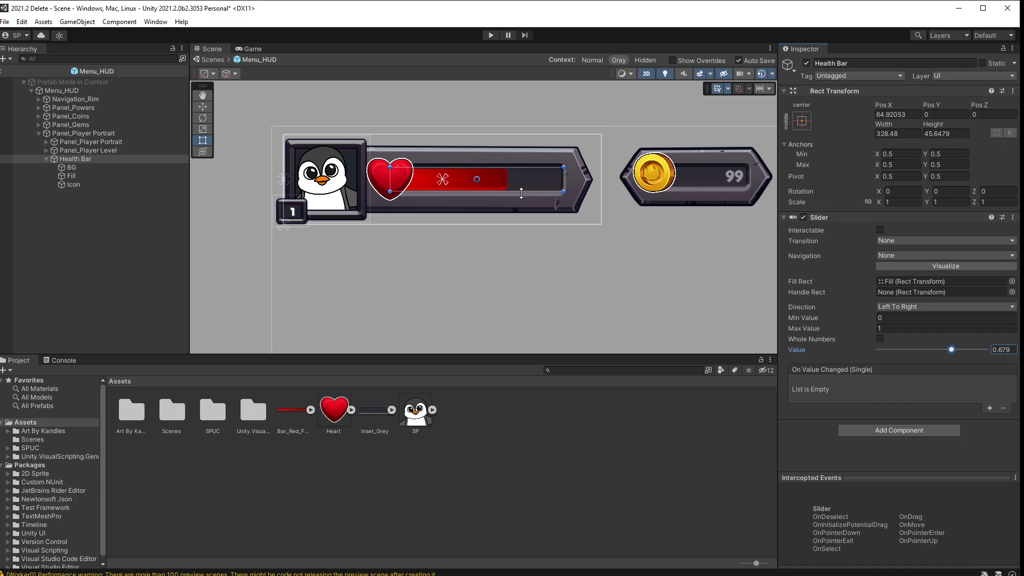
Add a Script Machine to Health Bar with its Source set to Graph.
left_click(901, 434)
type("sc")
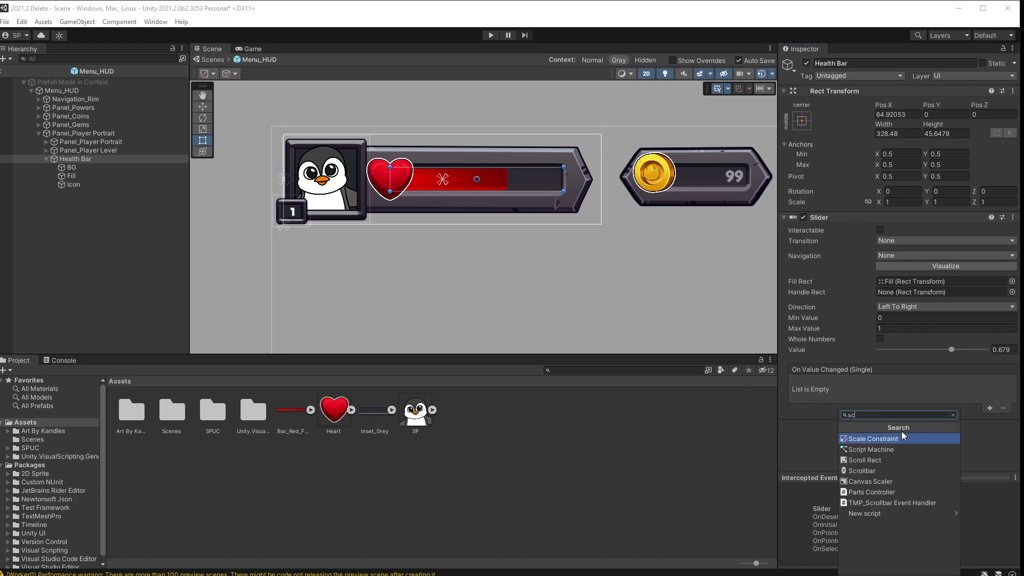
key("Down")
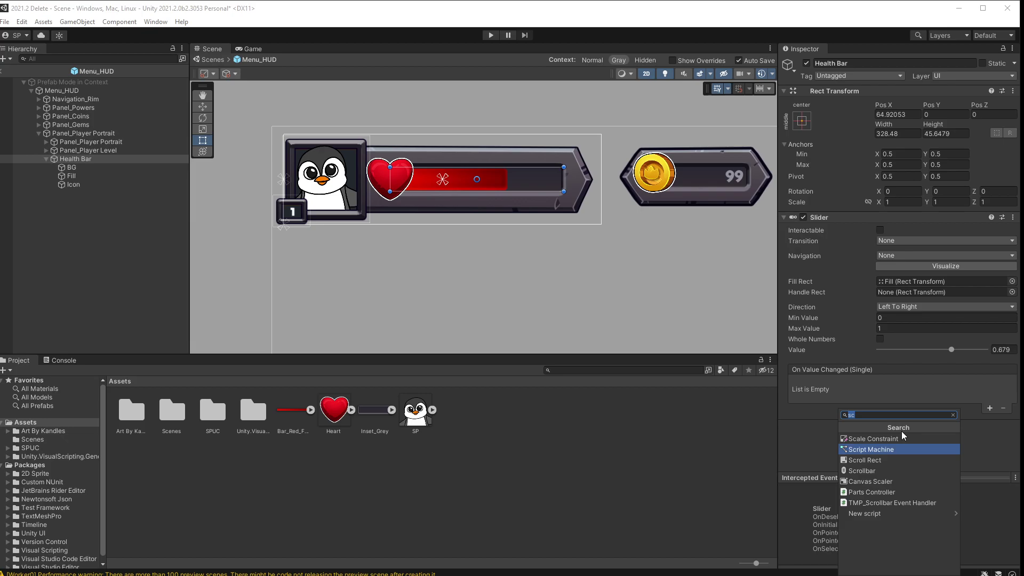
key("Return")
scroll(901, 436, "down", 3)
left_click(885, 409)
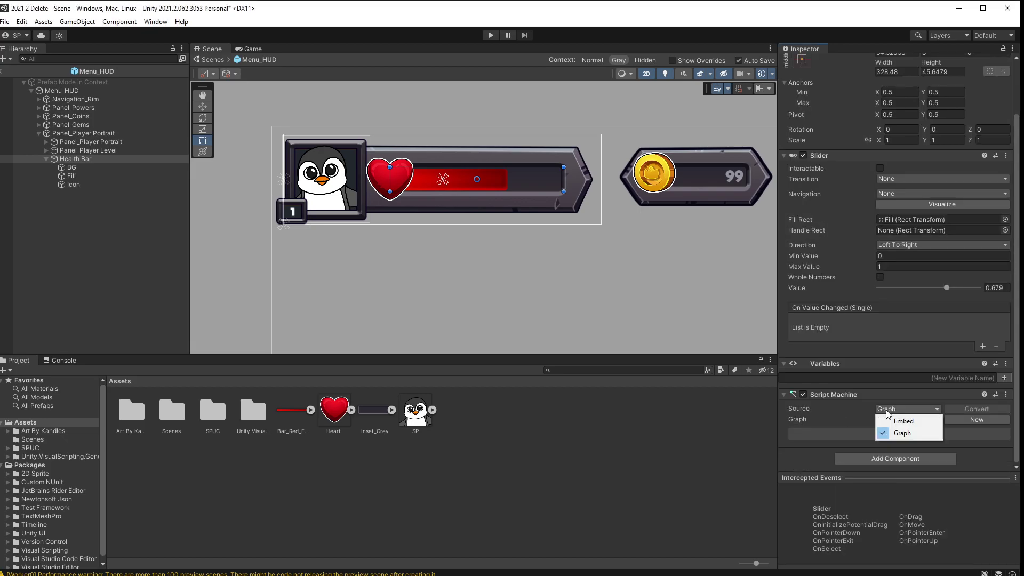
left_click(906, 432)
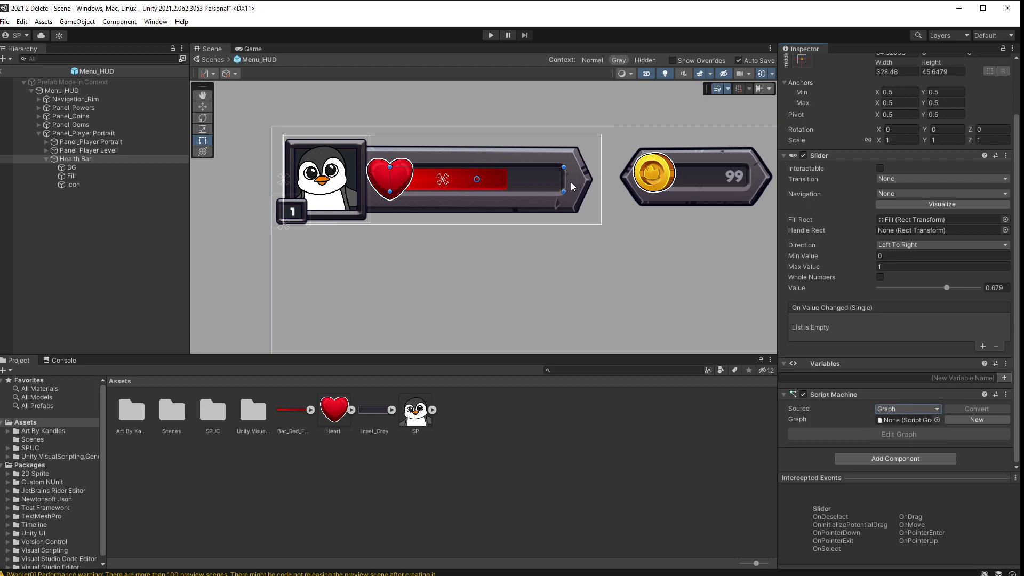
left_click(909, 406)
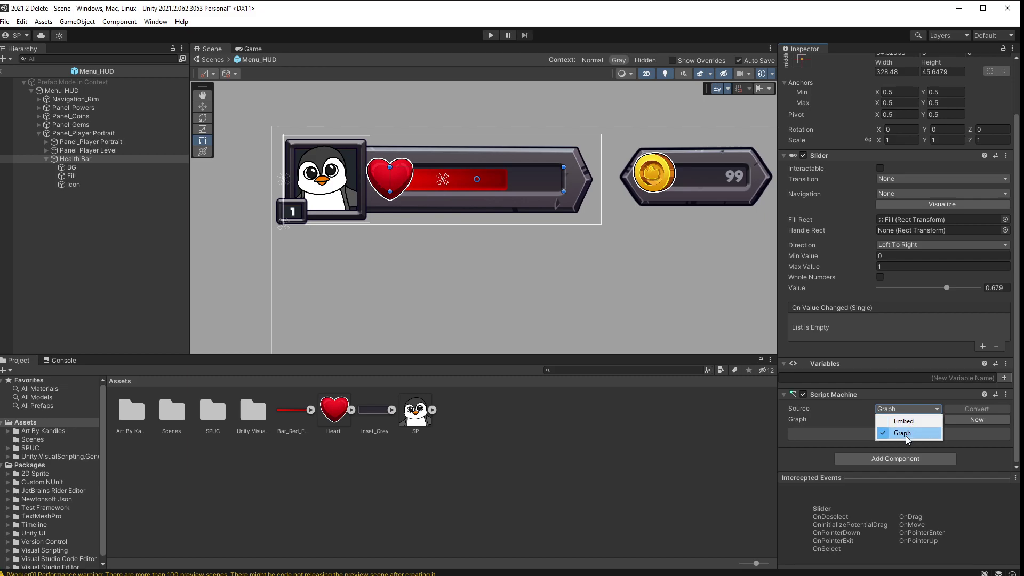
left_click(905, 436)
Create a new script graph asset saved as 'HealthBar'.
left_click(976, 419)
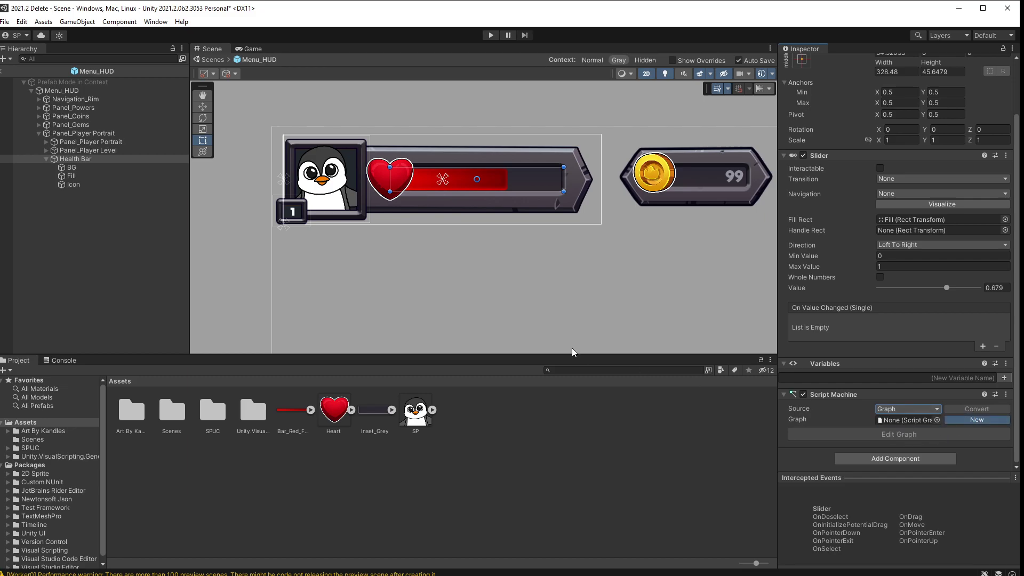
type("HealthBar")
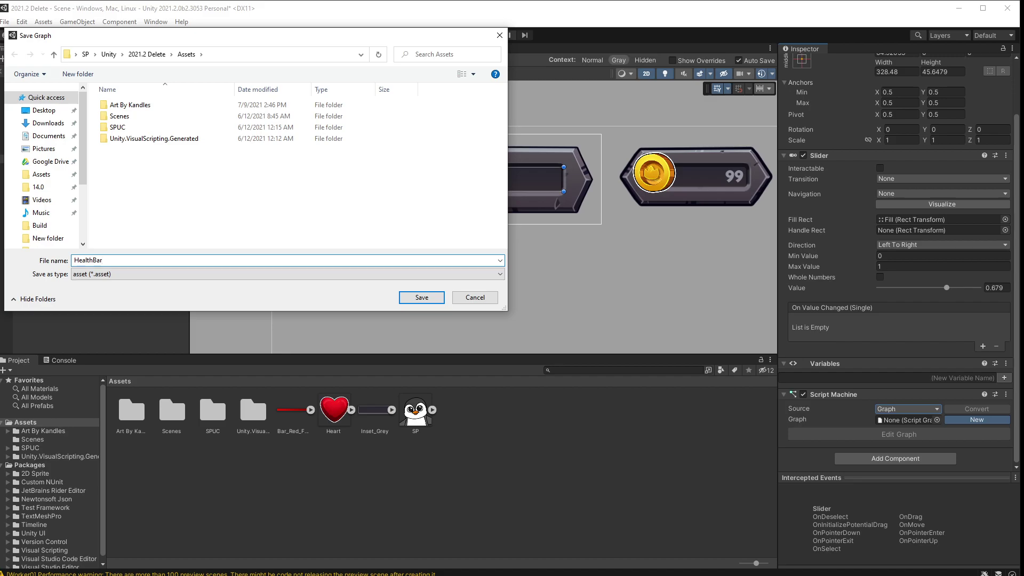
key("Return")
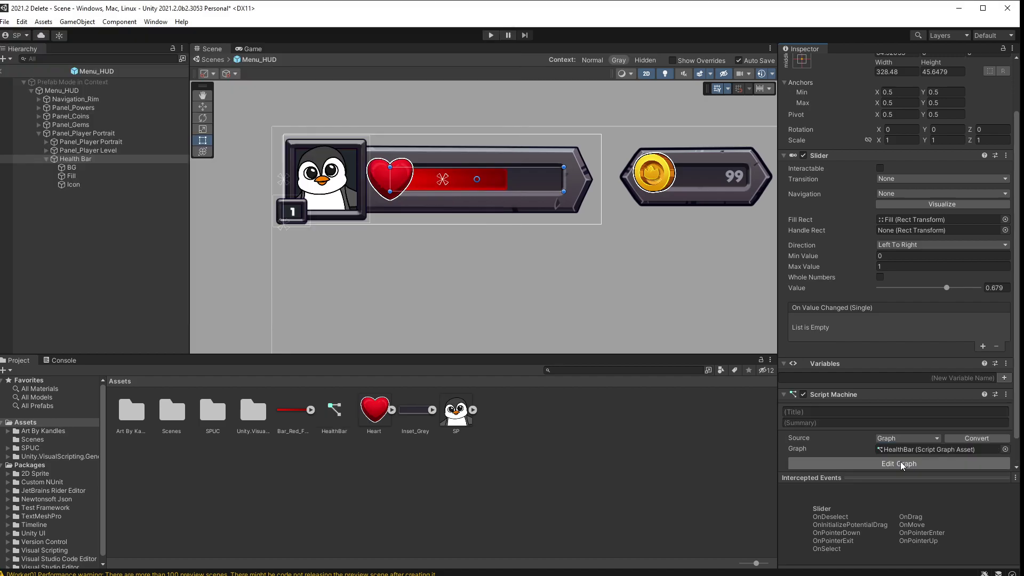
Replace the graph's On Start and On Update with an UpdateHealthBar Custom Event taking 1 argument.
left_click(901, 462)
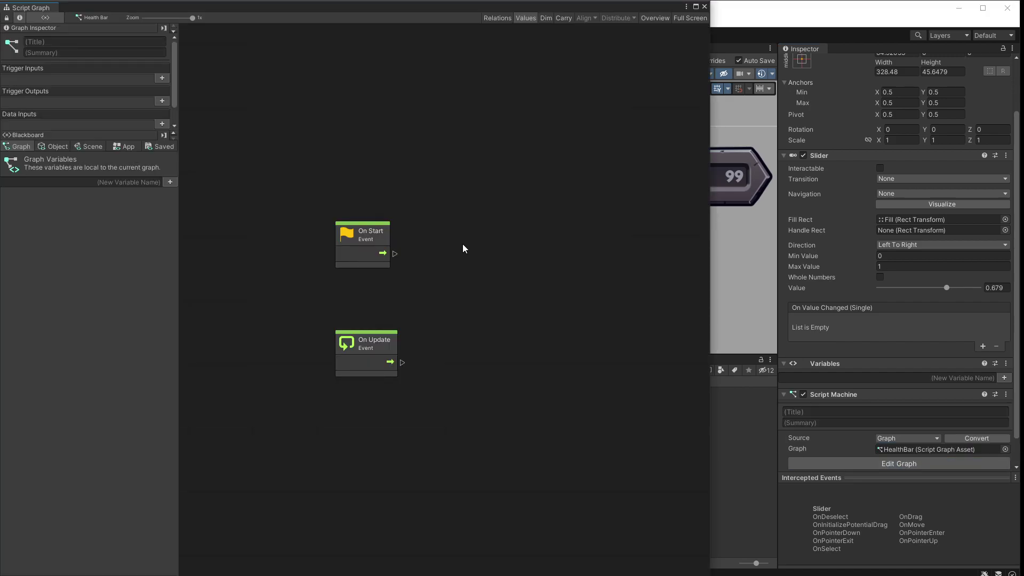
left_click_drag(287, 179, 428, 428)
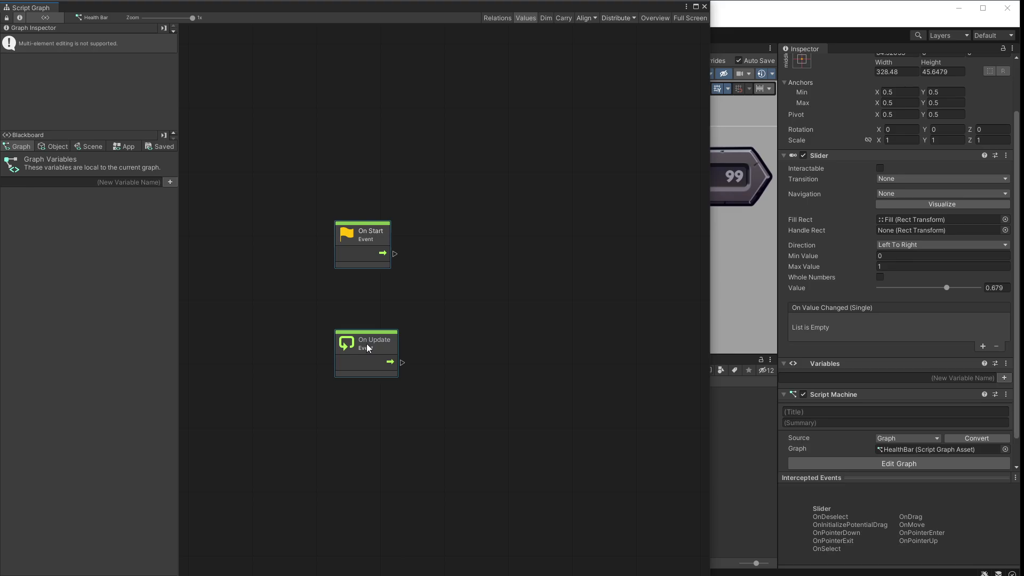
key("Delete")
right_click(338, 261)
type("cust")
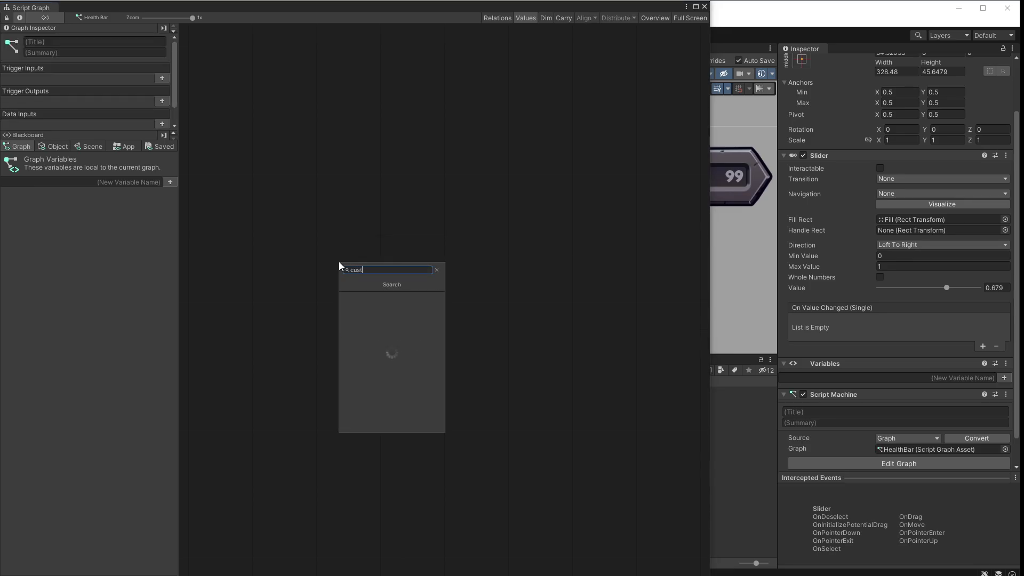
key("Return")
left_click(403, 309)
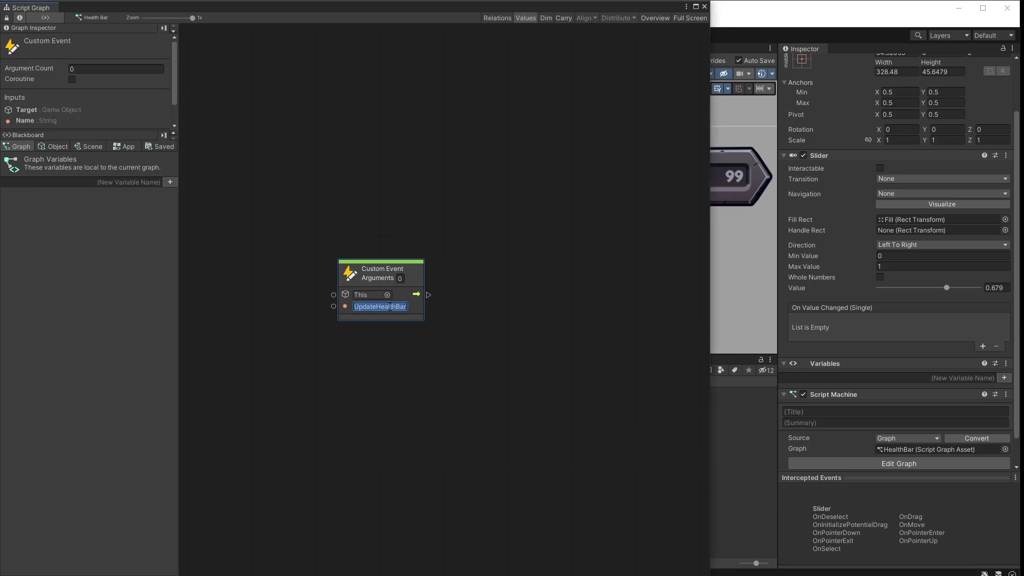
left_click(400, 278)
type("1")
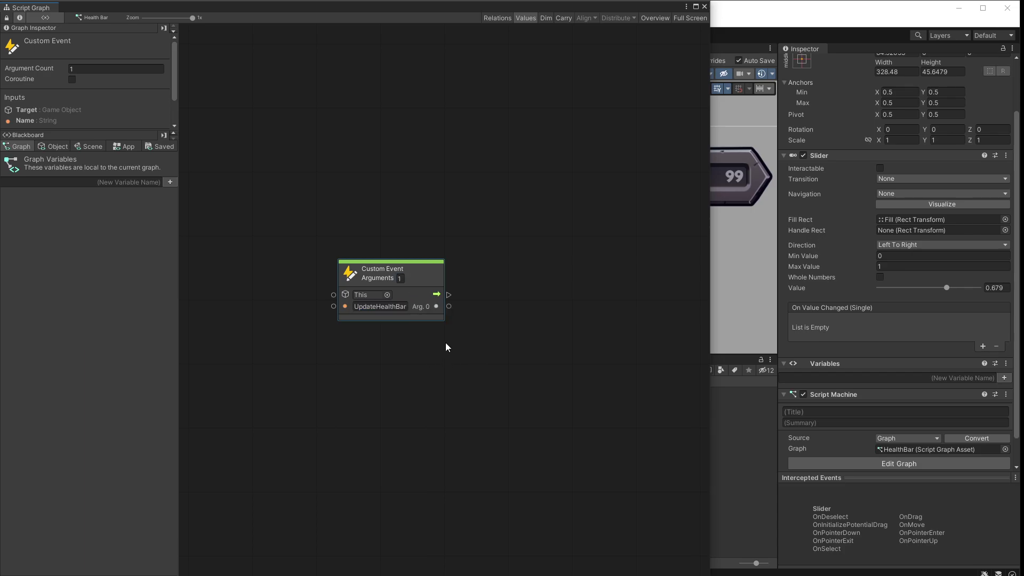
Connect the event to Slider Set Value and wire Arg. 0 into its Value.
left_click_drag(448, 295, 549, 273)
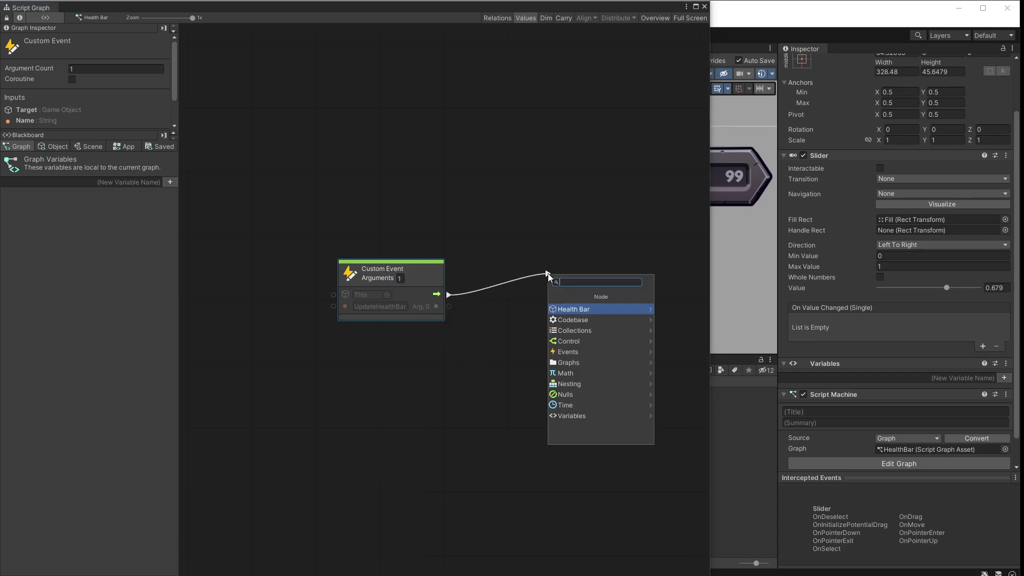
type("slid set val")
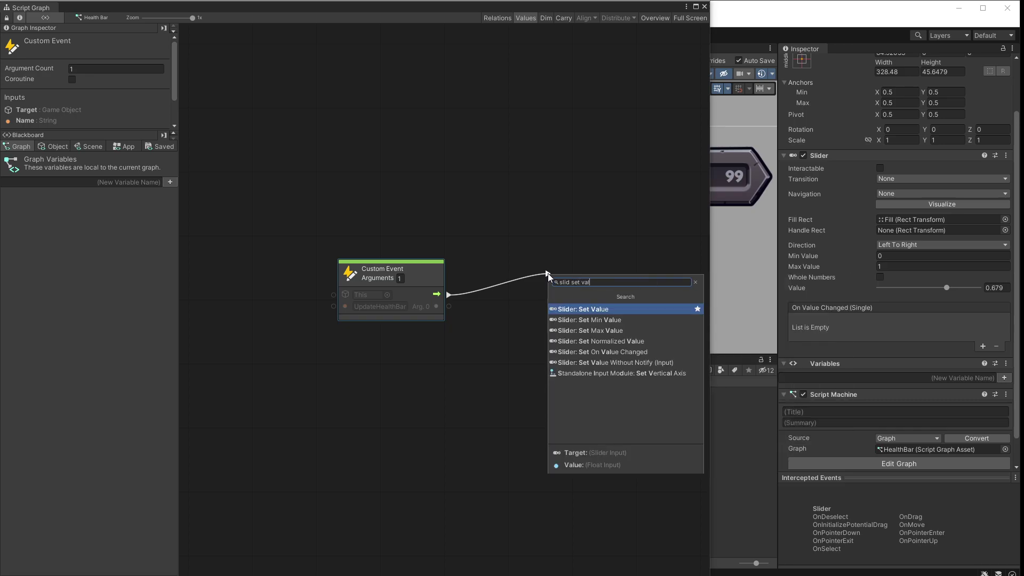
key("Return")
left_click_drag(449, 305, 449, 305)
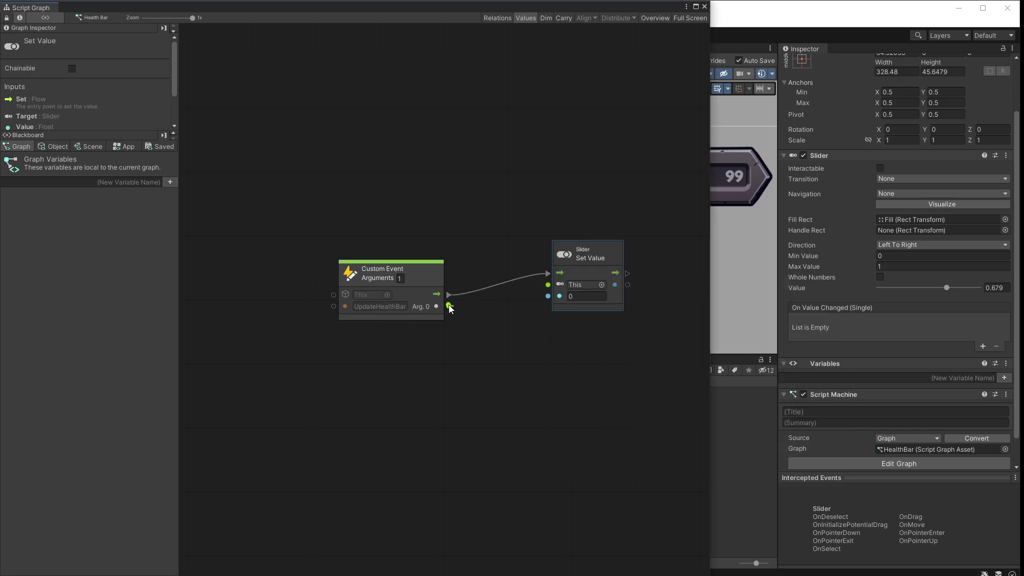
left_click(552, 298)
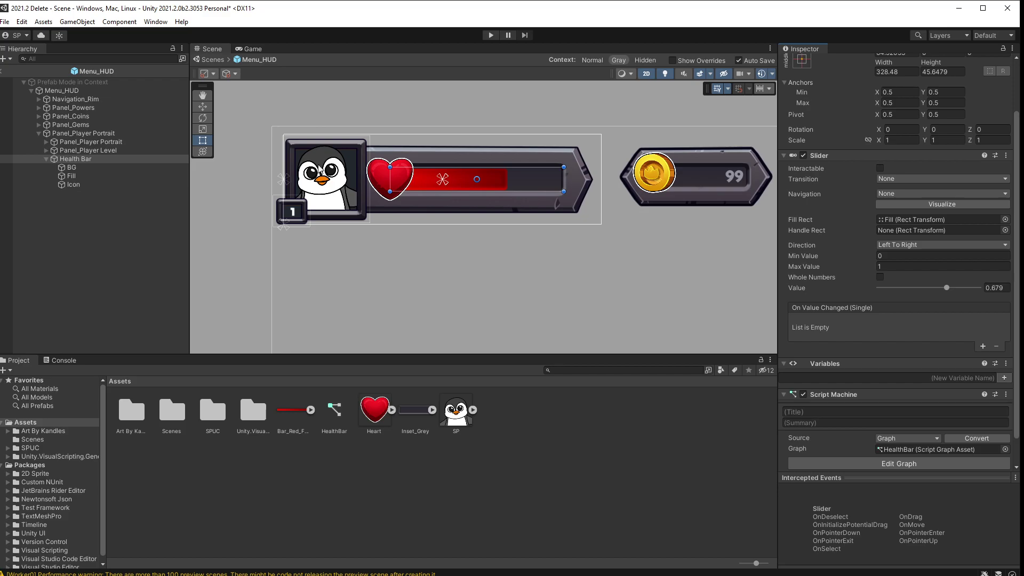
Add a Script Machine component to Icon_Player inside Panel_Player Portrait.
left_click(325, 176)
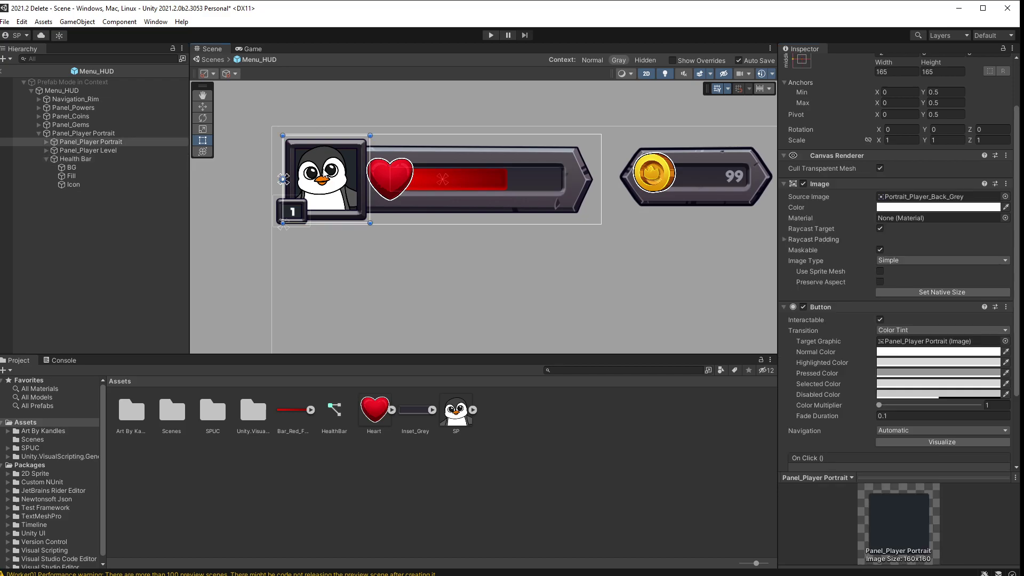
left_click(47, 142)
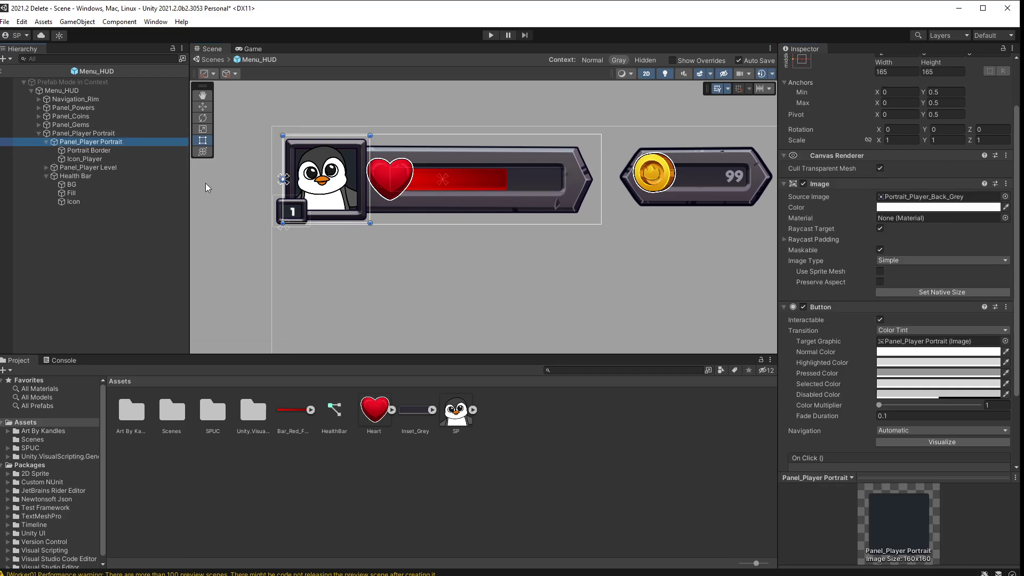
left_click(80, 150)
left_click(82, 159)
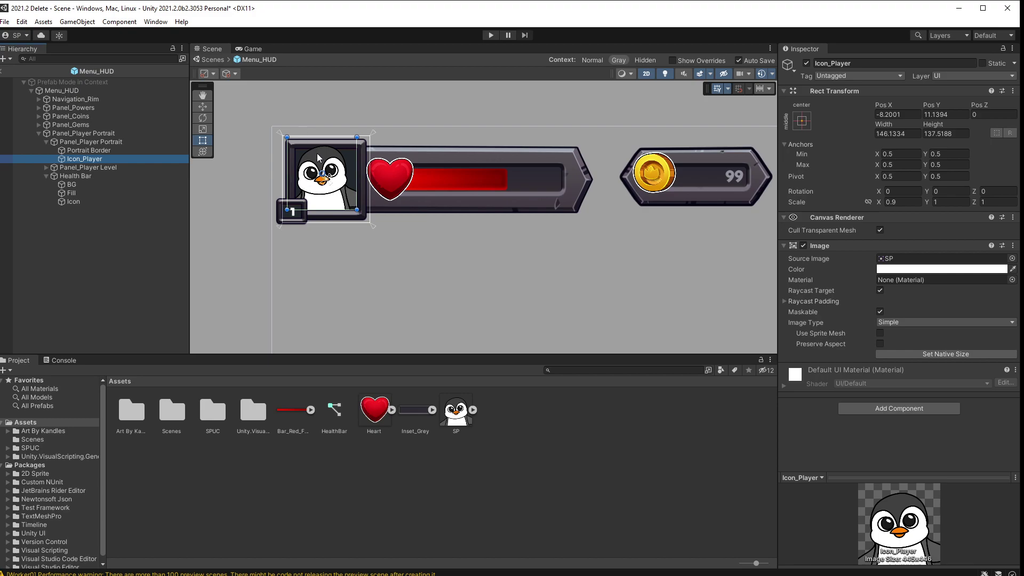
left_click(914, 408)
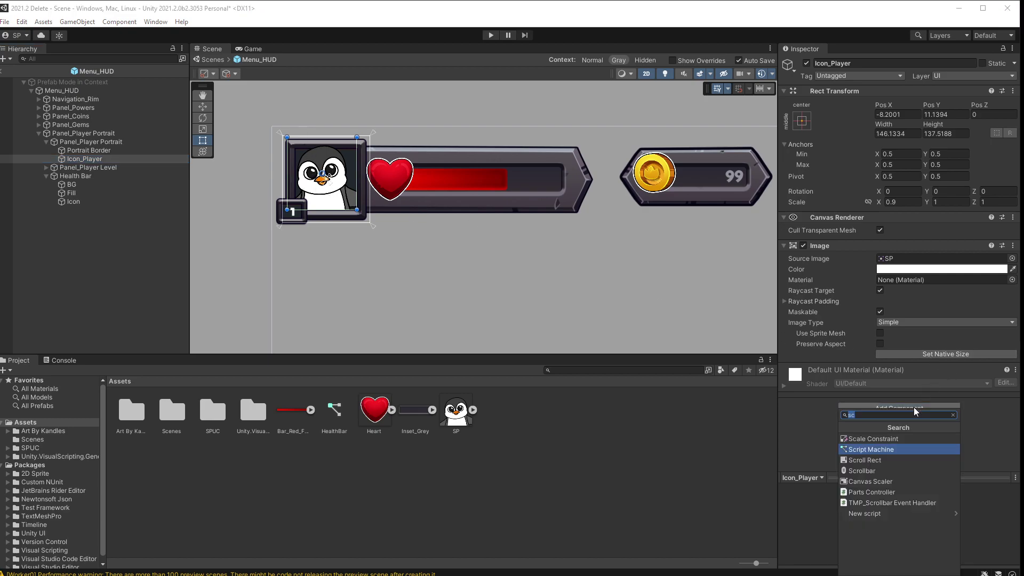
type("sc")
left_click(860, 450)
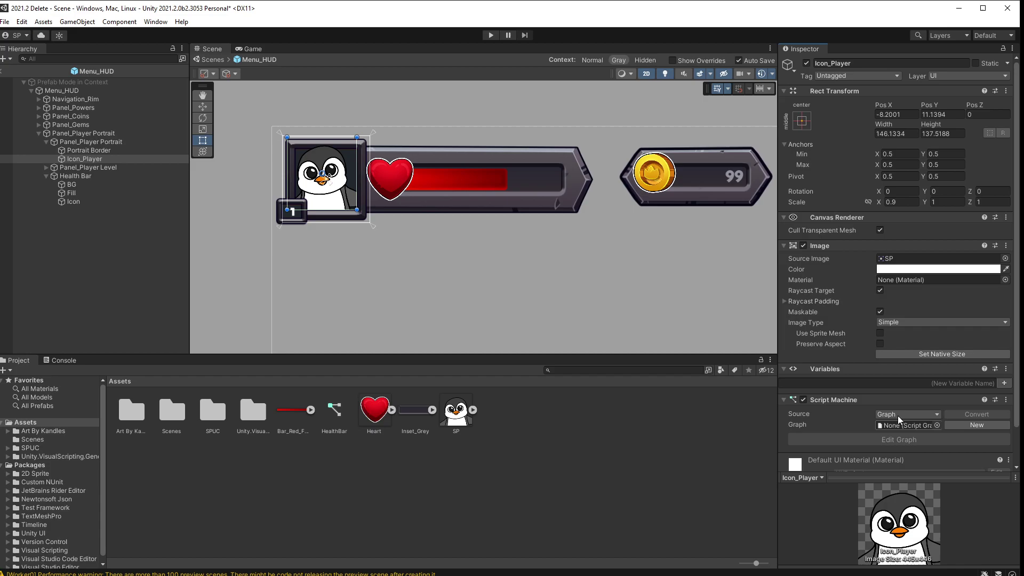
Create a new script graph asset named 'Player' for Icon_Player's Script Machine.
left_click(975, 425)
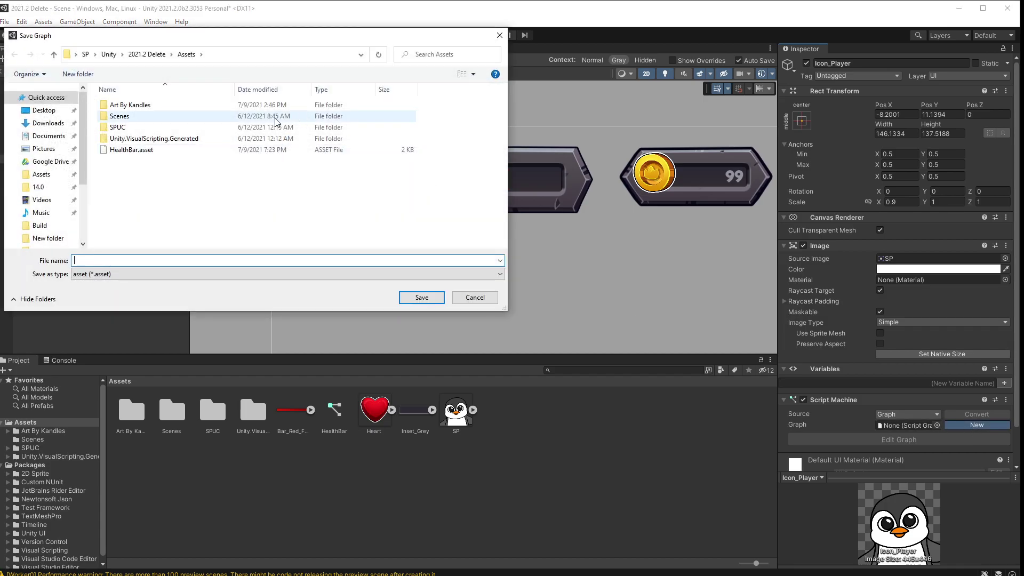
type("Player")
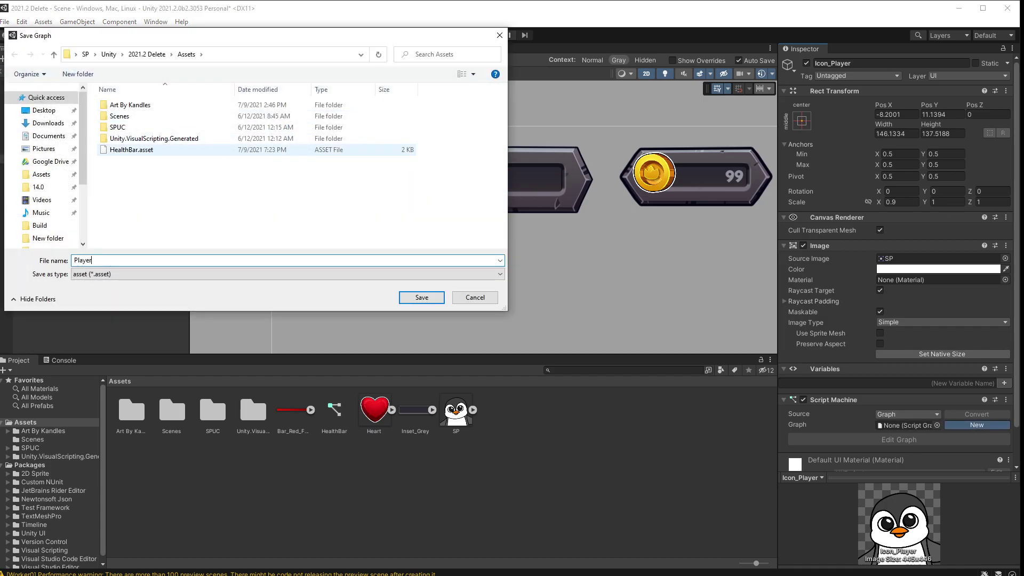
key("Return")
left_click(986, 314)
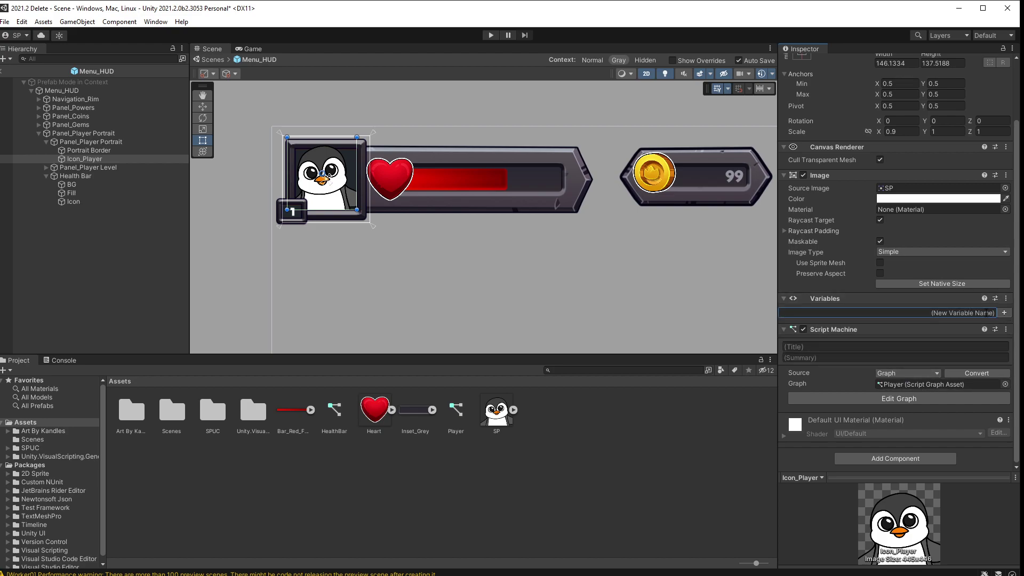
Add a Game Object variable healthBar set to the Health Bar object.
type("he")
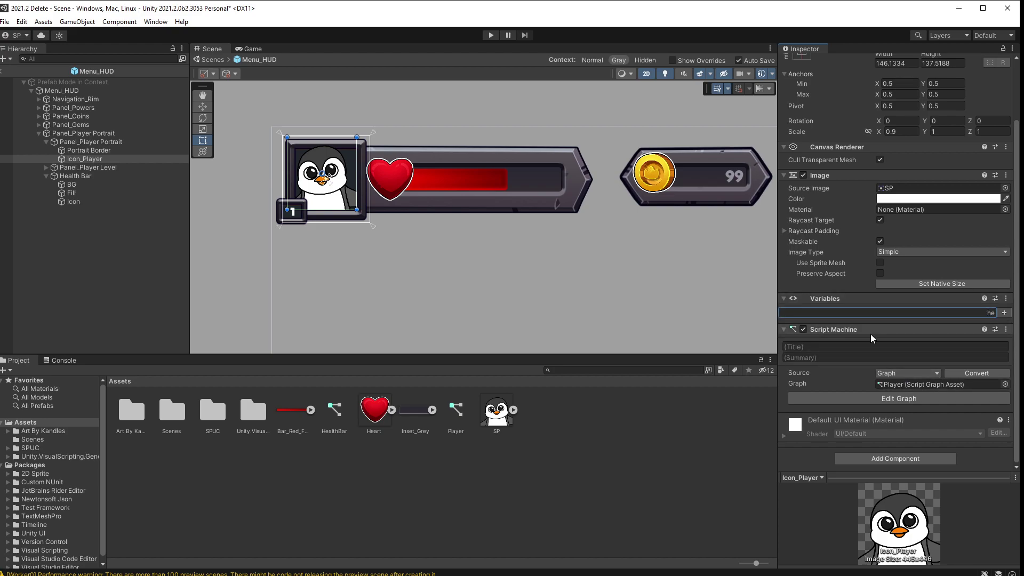
type("lathBar")
key("Return")
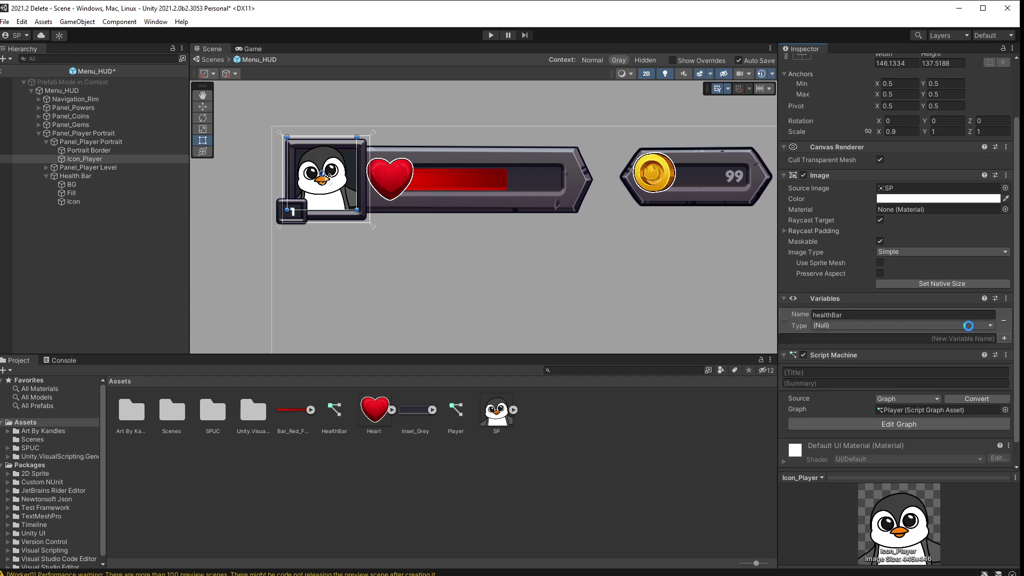
left_click(862, 324)
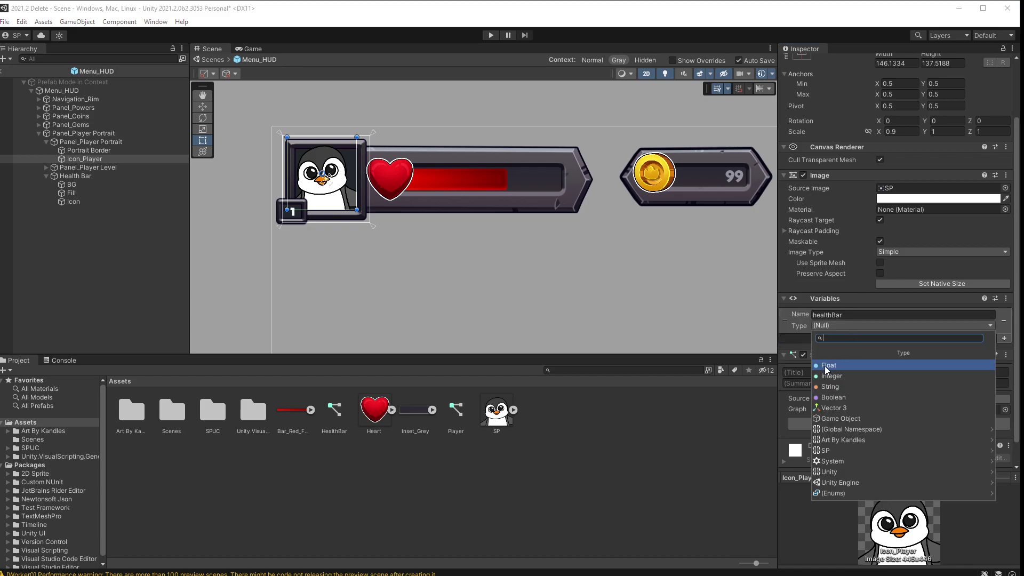
left_click(846, 418)
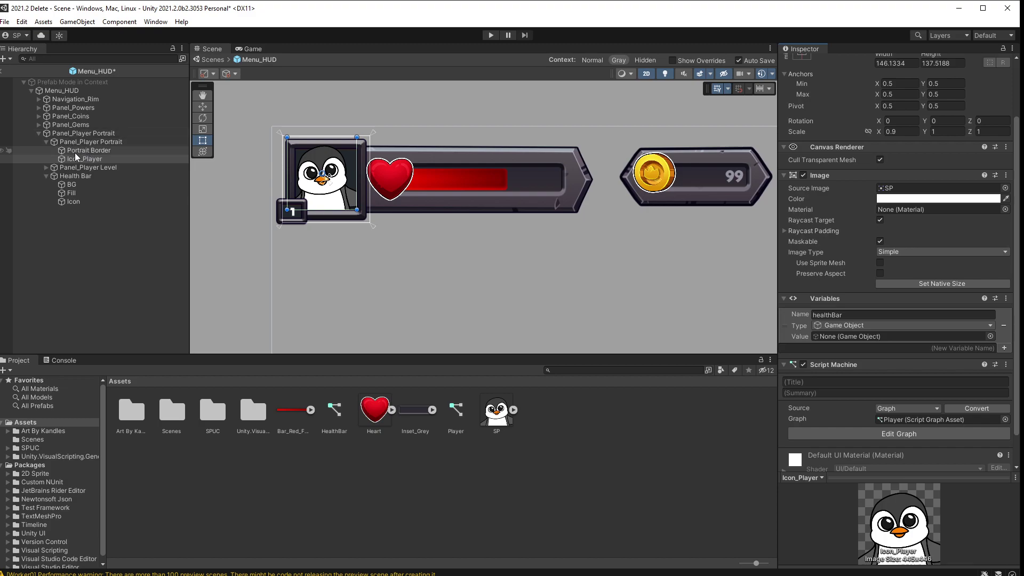
mouse_move(69, 176)
left_mouse_down()
mouse_move(544, 243)
mouse_move(903, 330)
mouse_move(855, 340)
left_mouse_up()
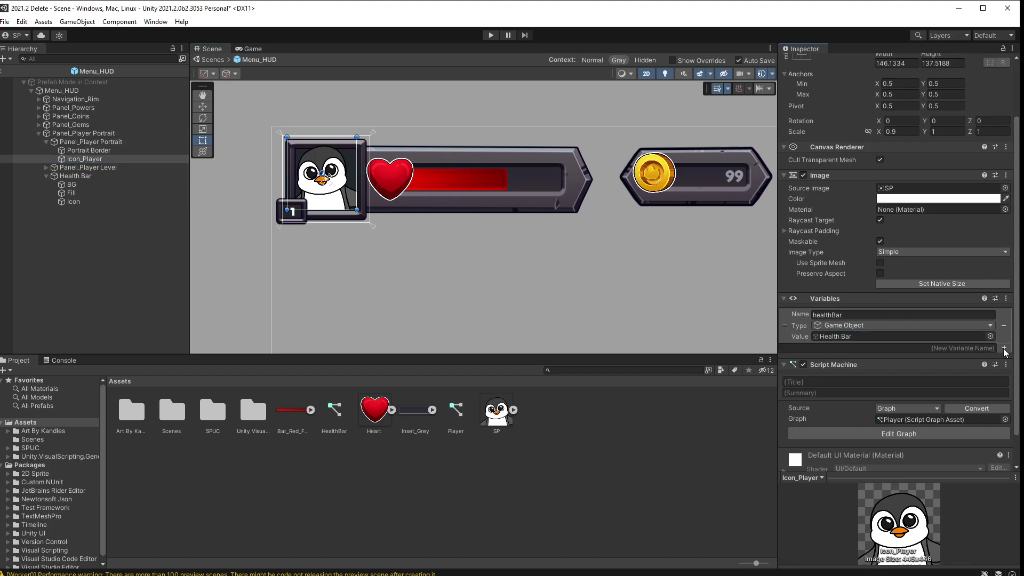
Add a Float variable health with value 10.
left_click(974, 347)
type("healt")
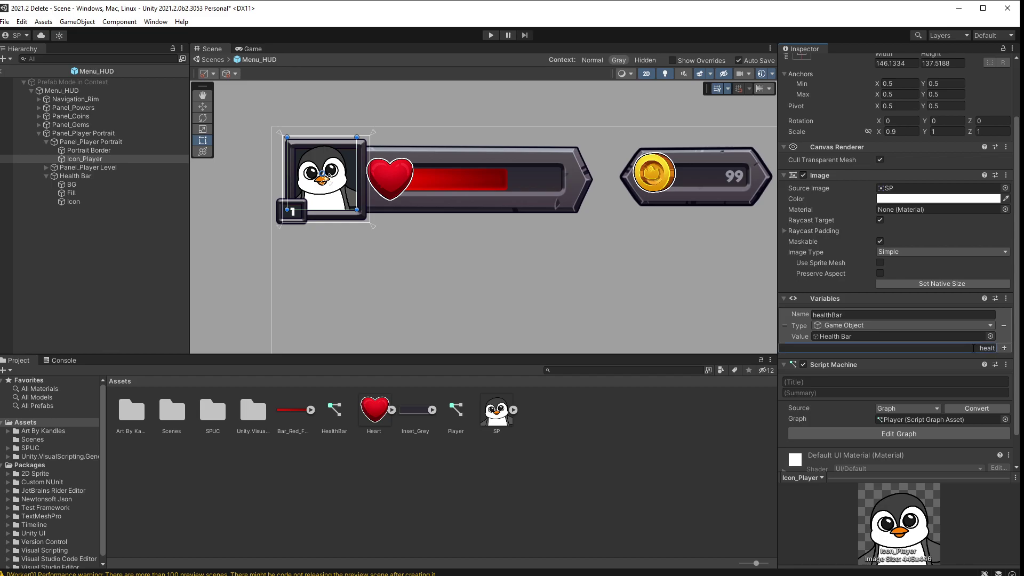
type("h")
key("Return")
left_click(854, 361)
left_click(840, 401)
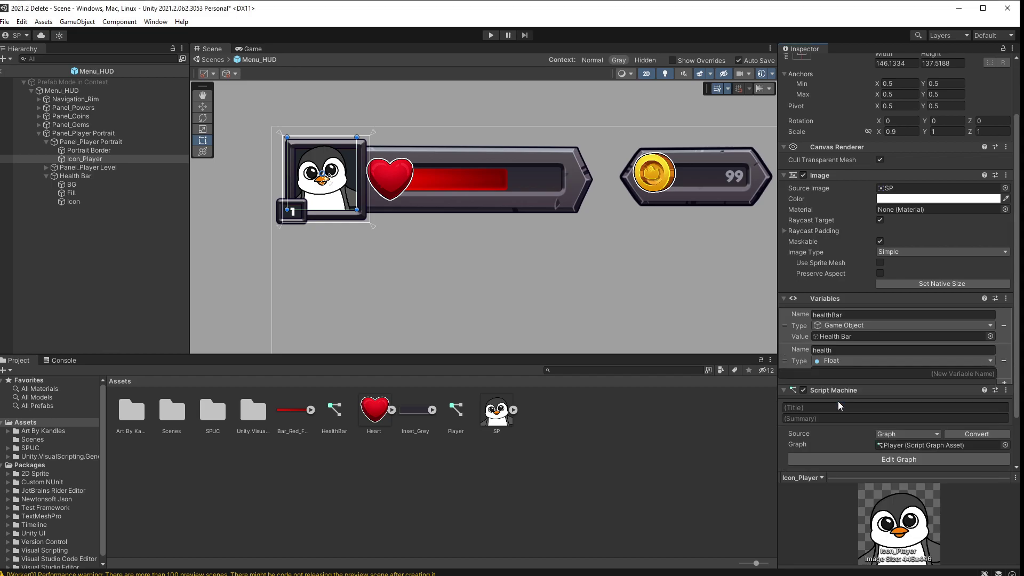
left_click(856, 372)
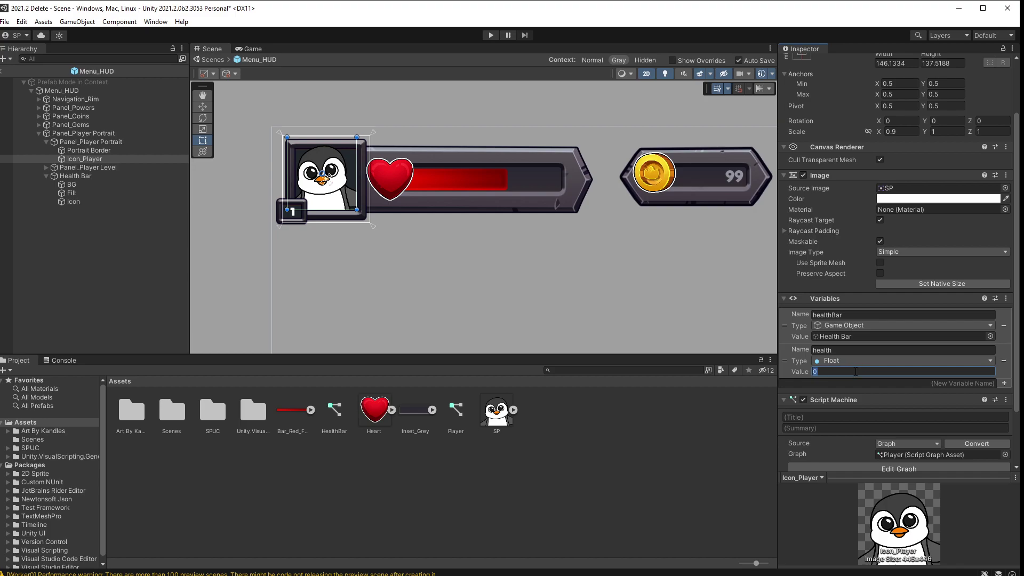
type("10")
Add a Float variable maxHealth with value 10.
left_click(989, 382)
type("maxH")
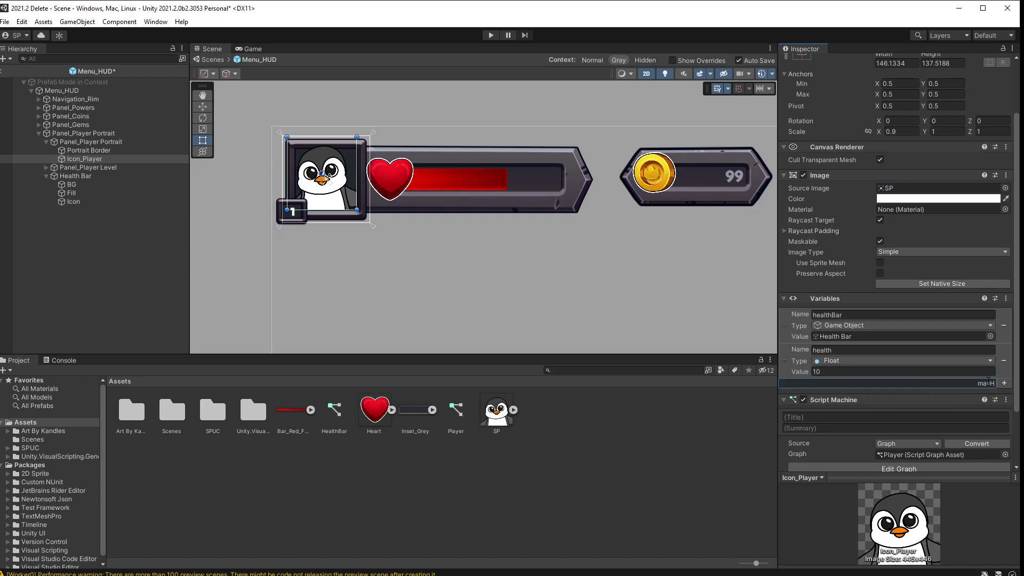
type("ealth")
key("Return")
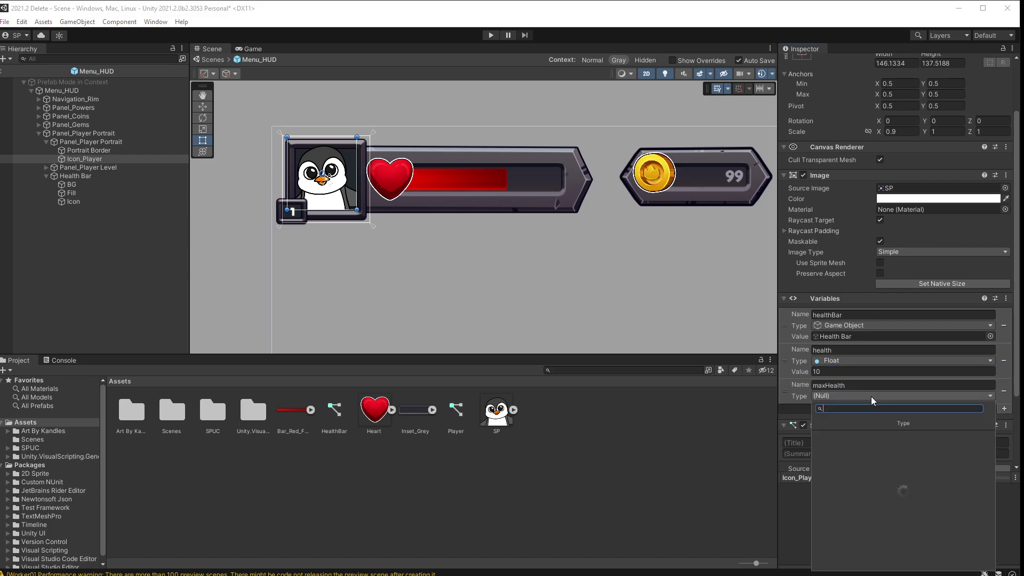
left_click(836, 441)
left_click(837, 406)
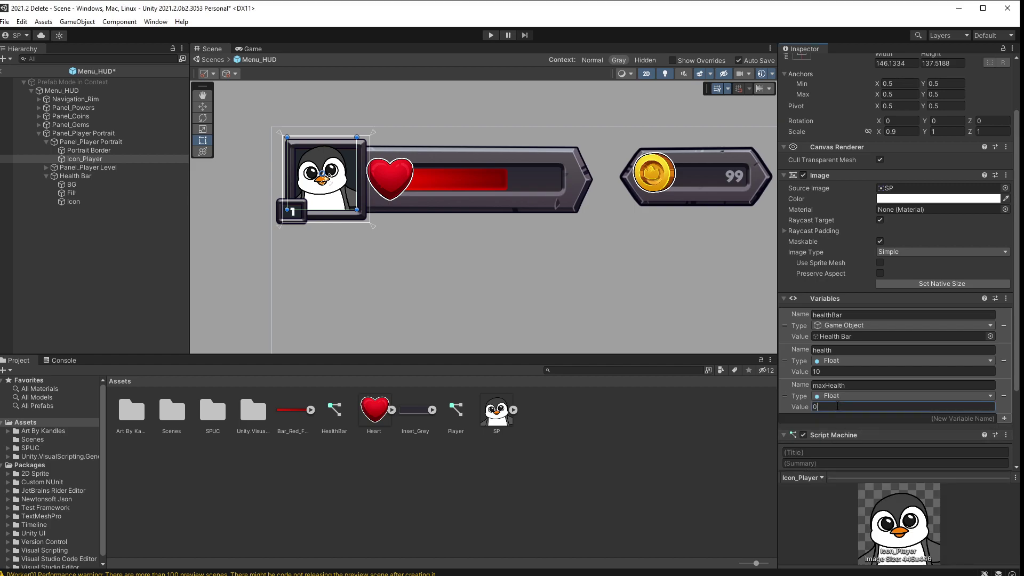
type("10")
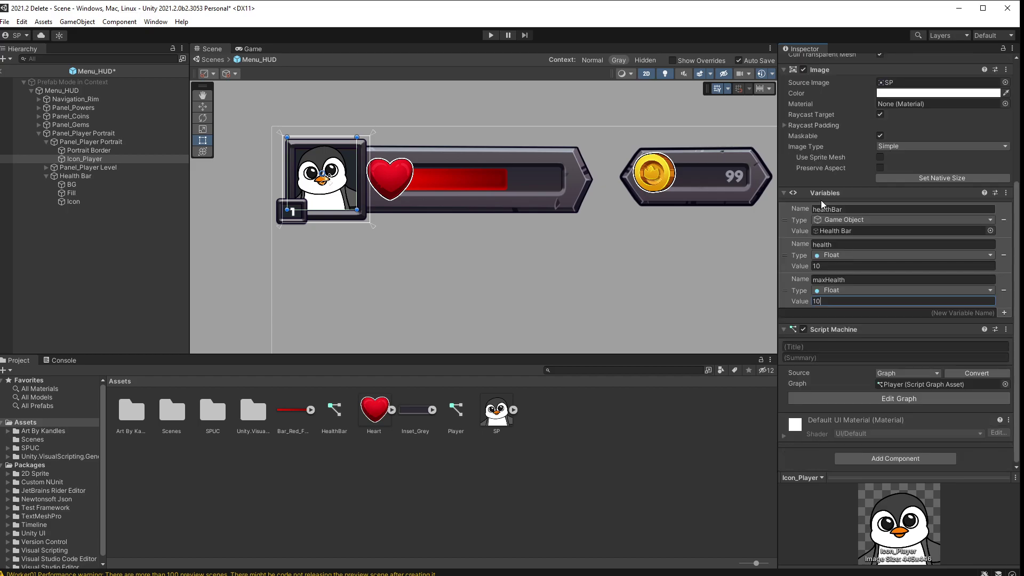
scroll(824, 395, "down", 5)
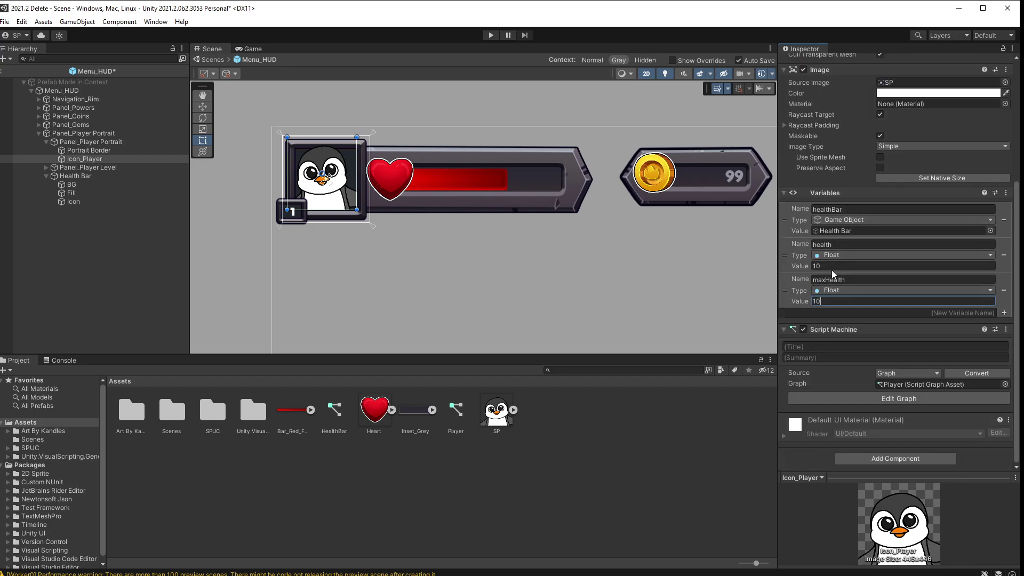
In the Player graph, branch a Trigger Custom Event named UpdateHealthBar off On Start.
left_click(894, 399)
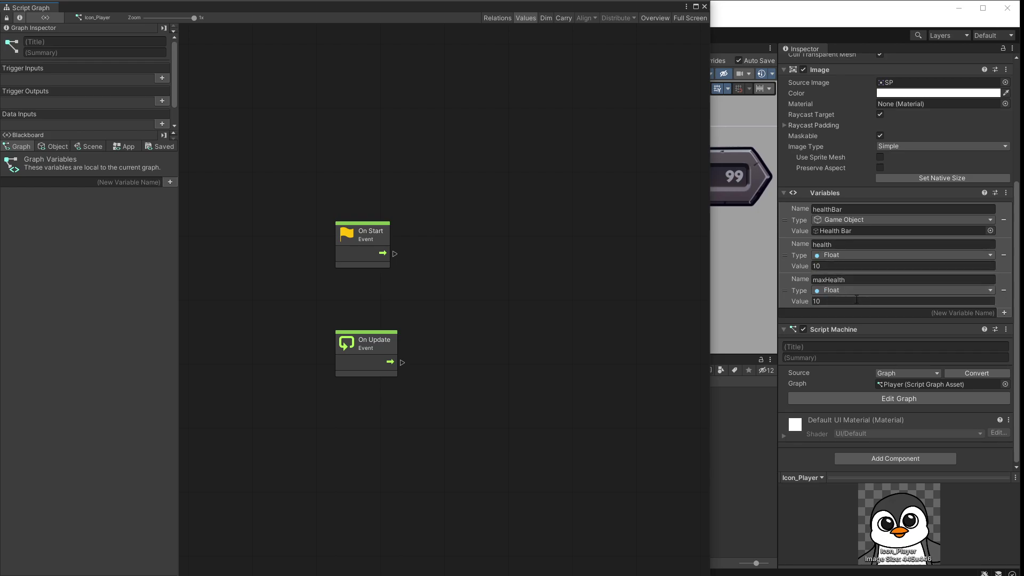
left_click_drag(392, 254, 539, 241)
type("tigger c")
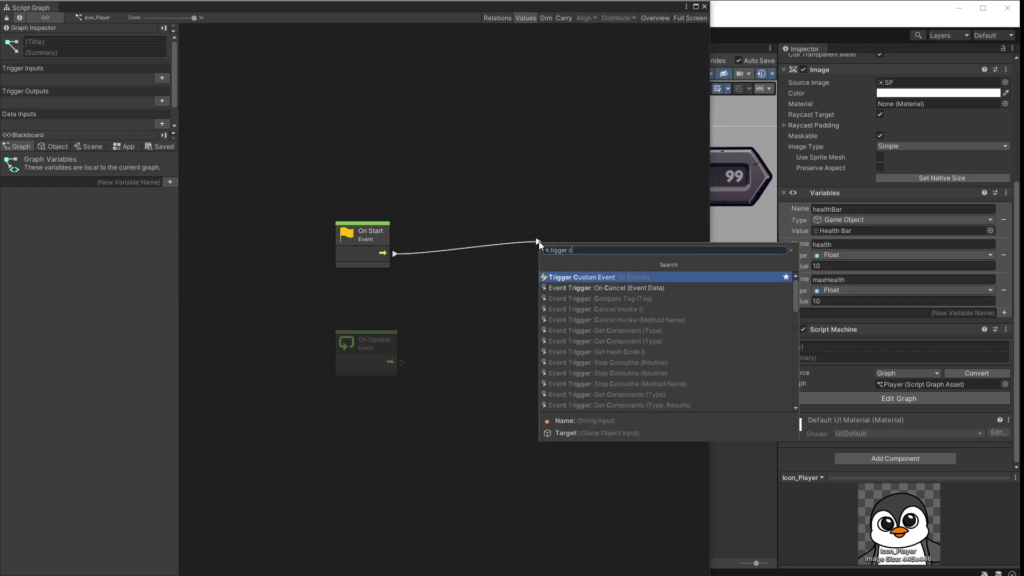
key("Return")
left_click(584, 253)
type("UpdateHealthBar")
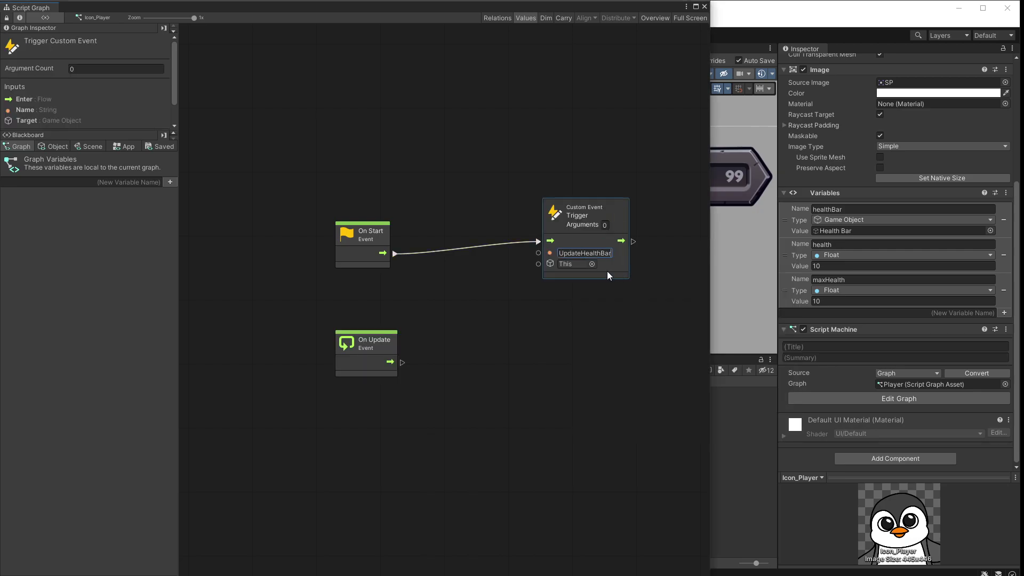
Wire a healthBar variable node into the trigger's Target and set Arguments to 1.
left_click(45, 149)
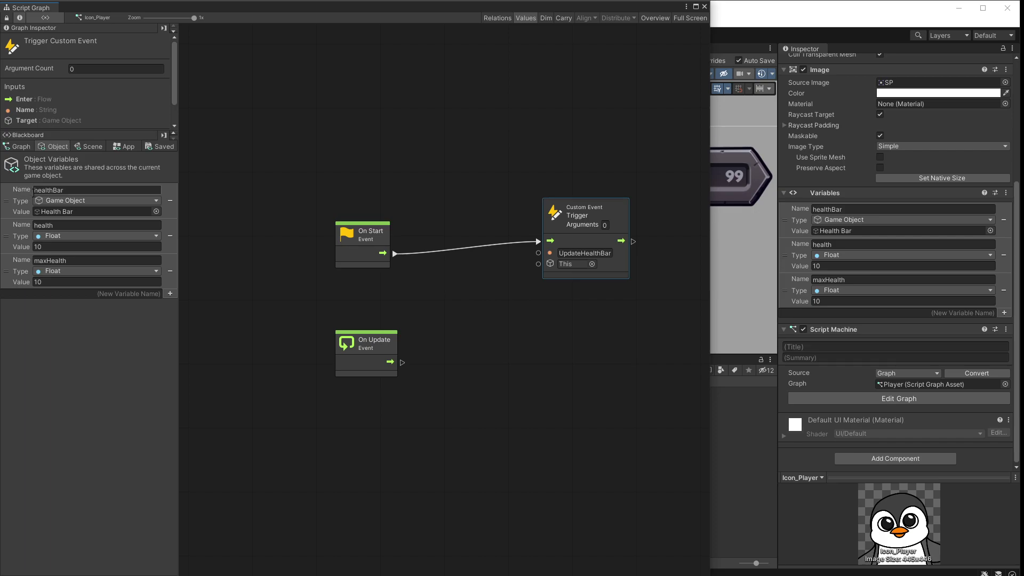
mouse_move(7, 201)
left_mouse_down()
mouse_move(453, 264)
mouse_move(469, 303)
left_mouse_up()
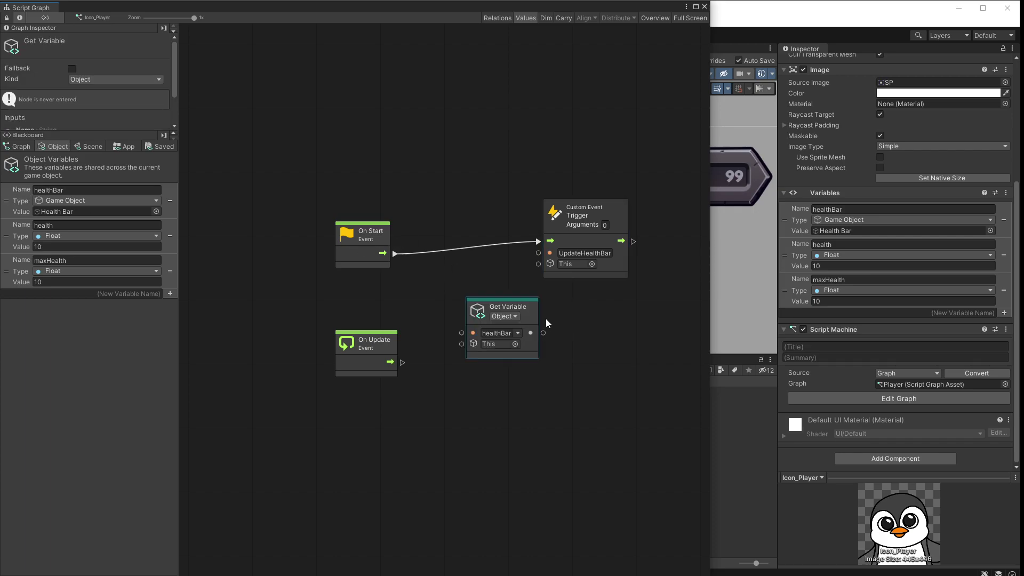
left_click_drag(530, 333, 539, 264)
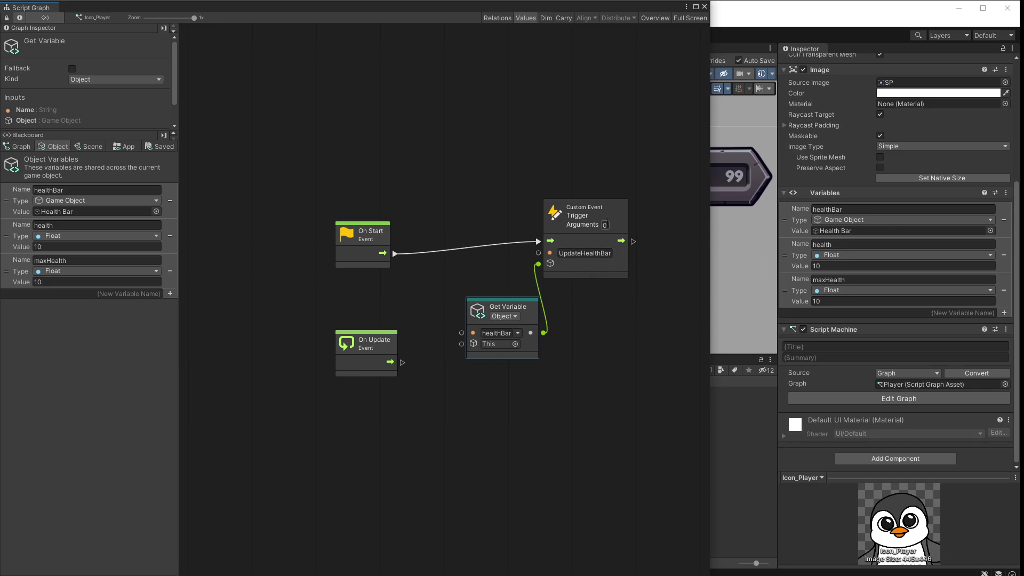
type("1")
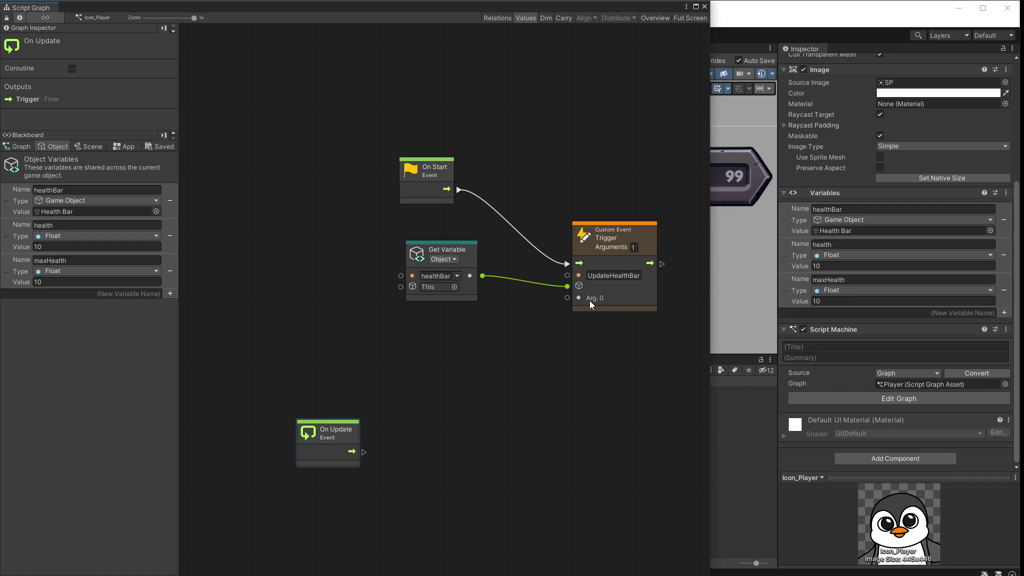
Divide health by maxHealth and feed the result into UpdateHealthBar's Arg. 0.
mouse_move(7, 235)
left_mouse_down()
mouse_move(386, 342)
mouse_move(398, 362)
left_mouse_up()
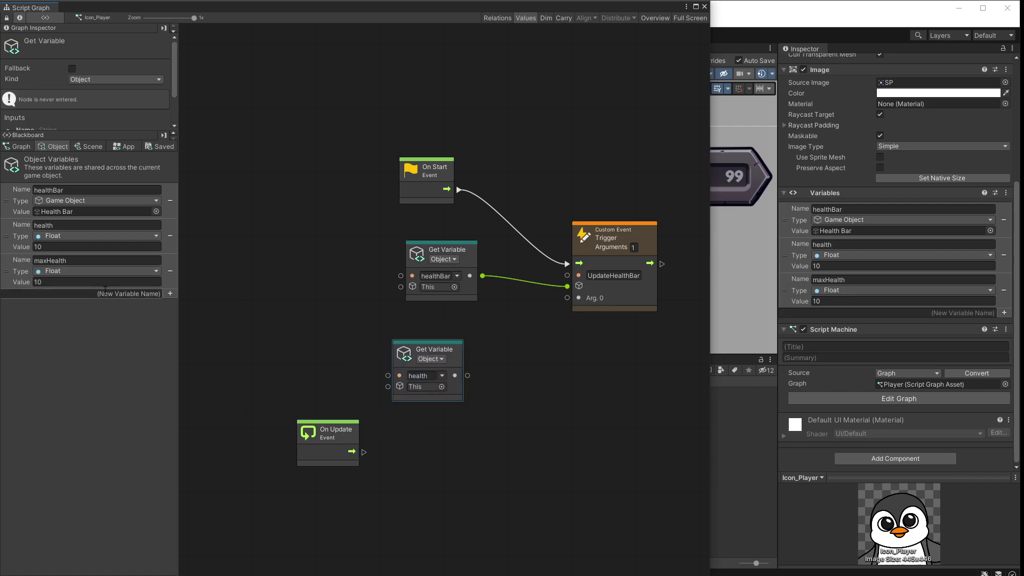
mouse_move(6, 271)
left_mouse_down()
mouse_move(421, 429)
mouse_move(410, 427)
left_mouse_up()
left_click_drag(467, 376, 506, 386)
type("divid")
left_click(521, 424)
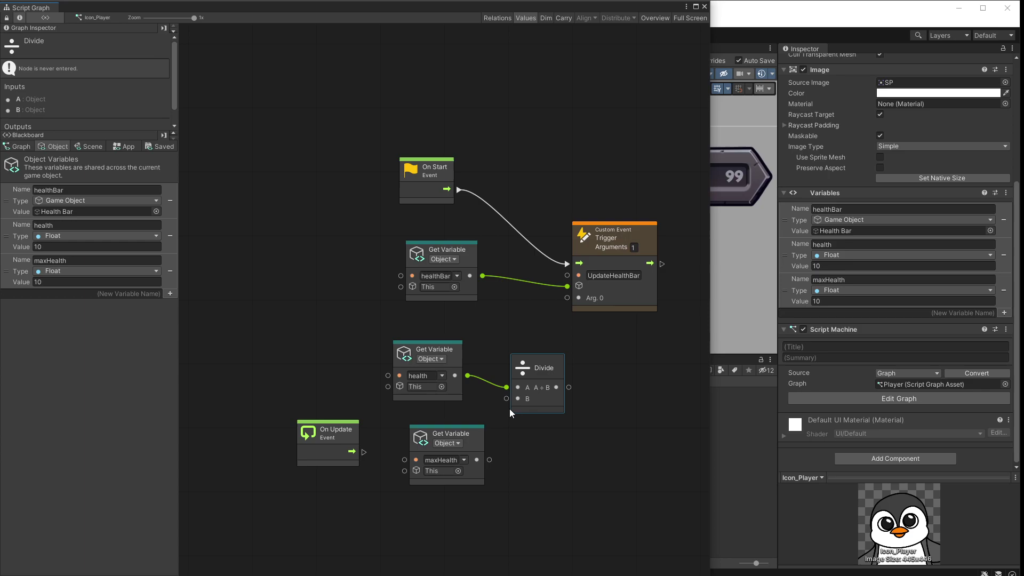
mouse_move(489, 460)
left_mouse_down()
mouse_move(506, 399)
mouse_move(559, 327)
mouse_move(567, 297)
left_mouse_up()
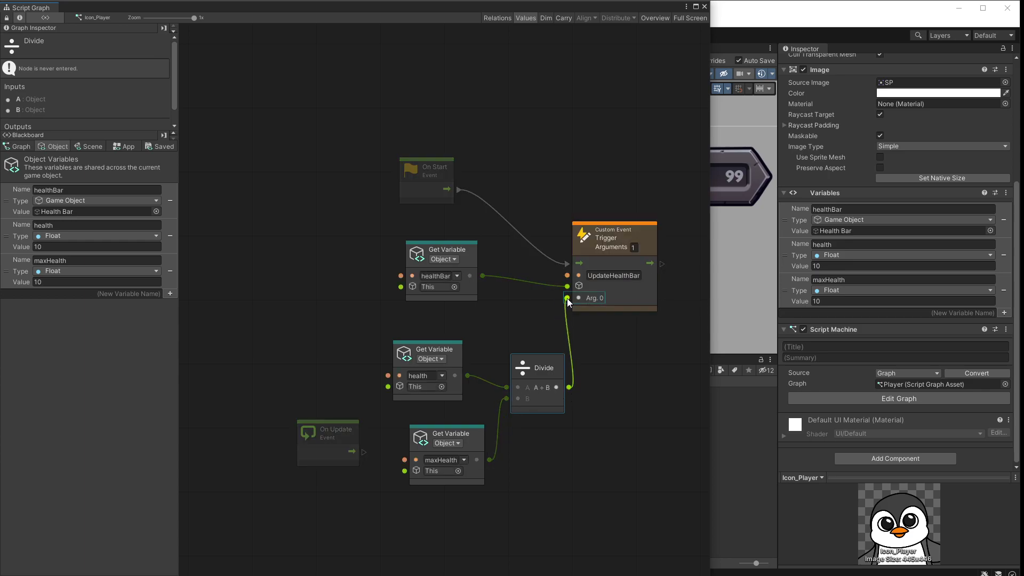
left_click(301, 133)
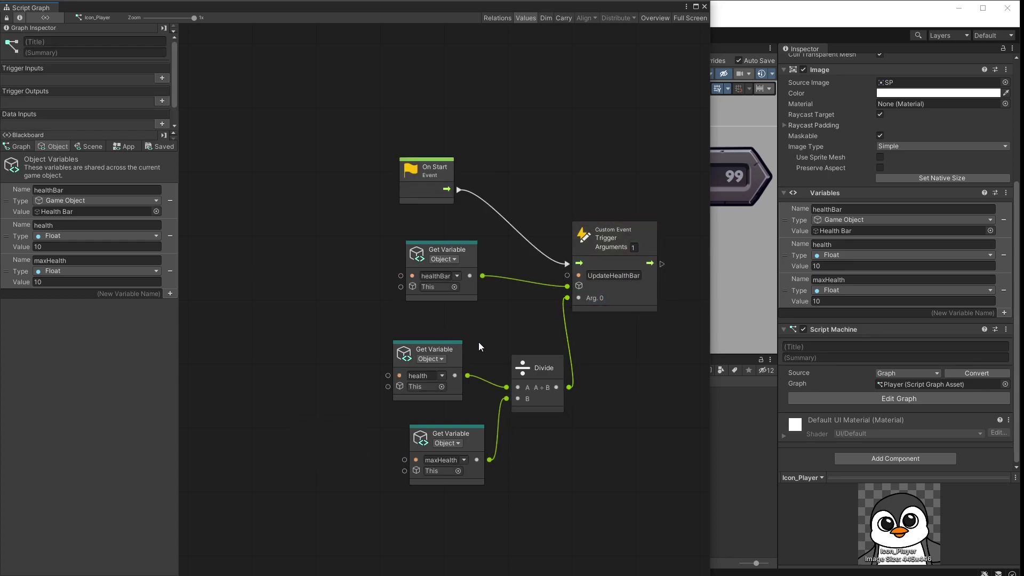
Set health's value to 8 and move the On Start node up and left.
left_click(892, 266)
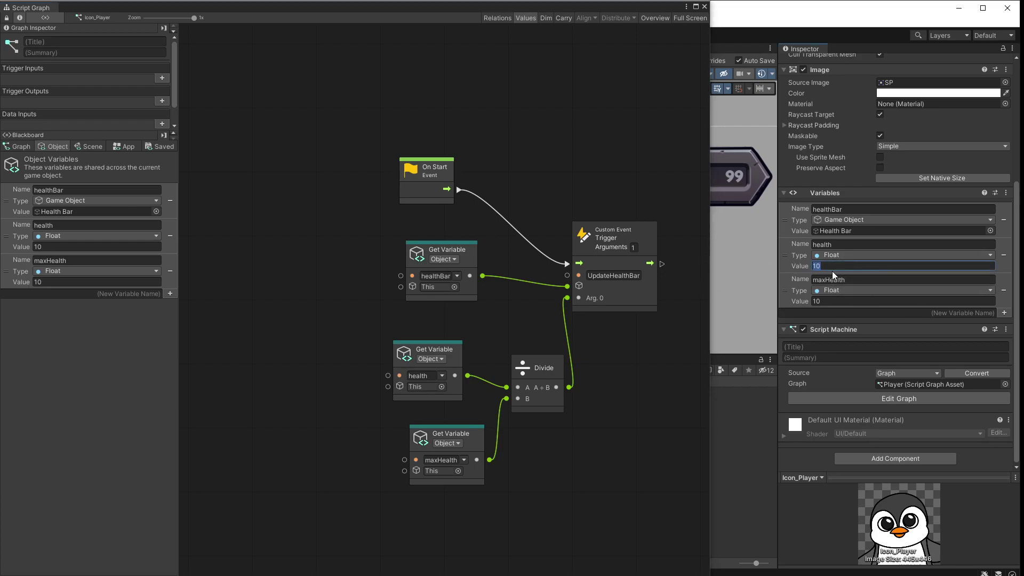
type("8")
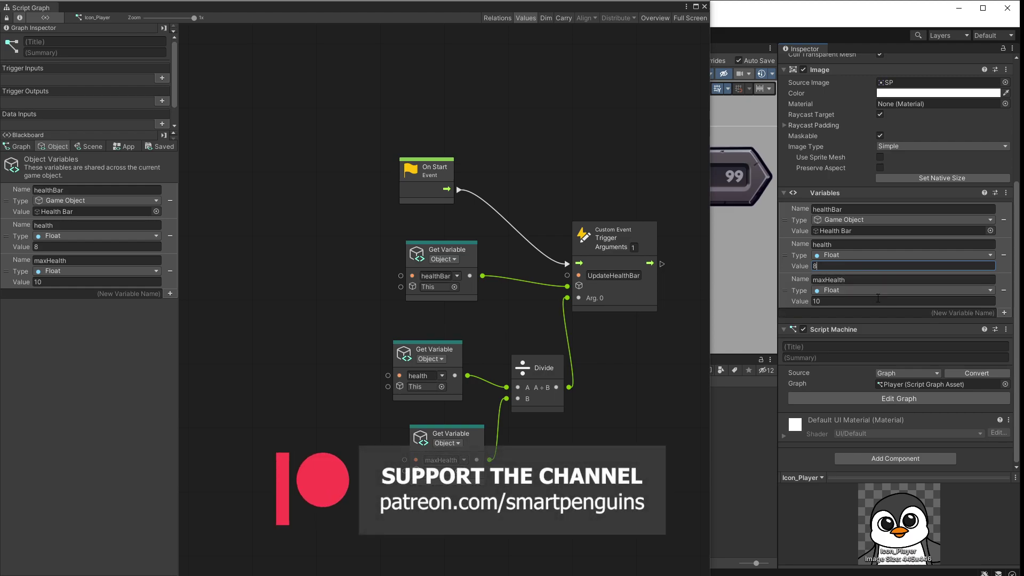
left_click_drag(432, 169, 311, 158)
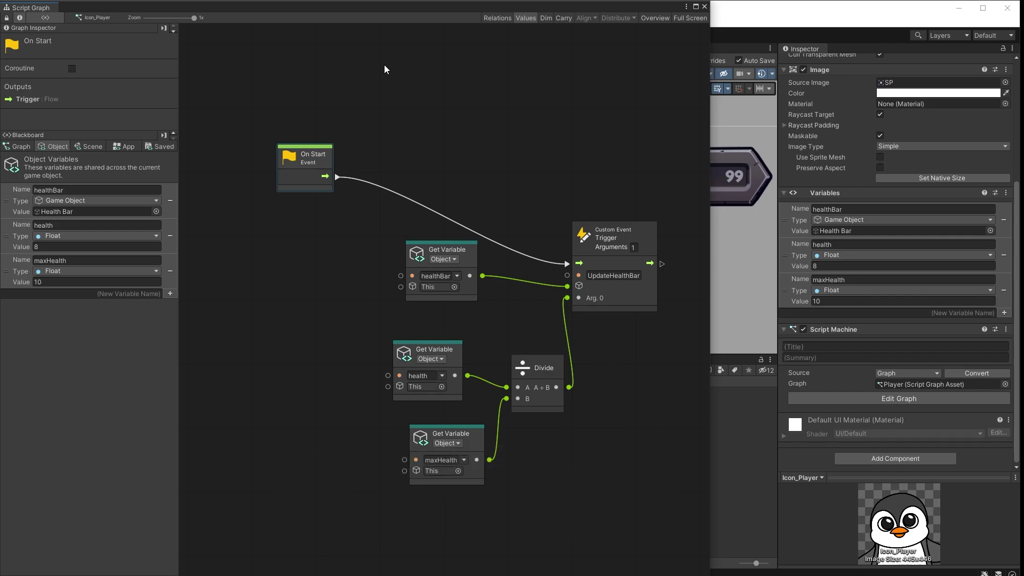
Add an On Pointer Click event and a duplicated health node feeding a Subtract node.
right_click(384, 66)
left_click(397, 72)
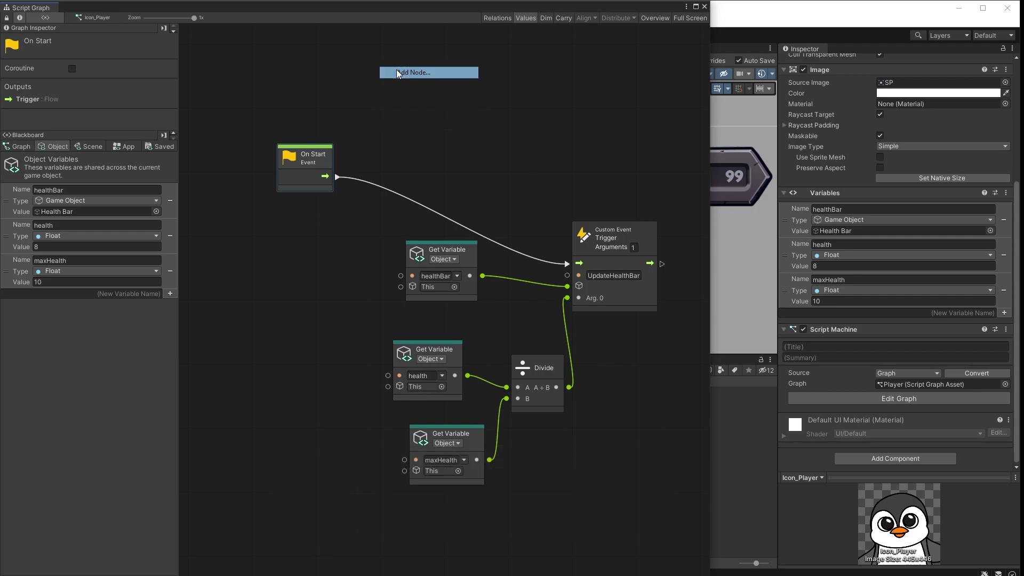
type("onpic")
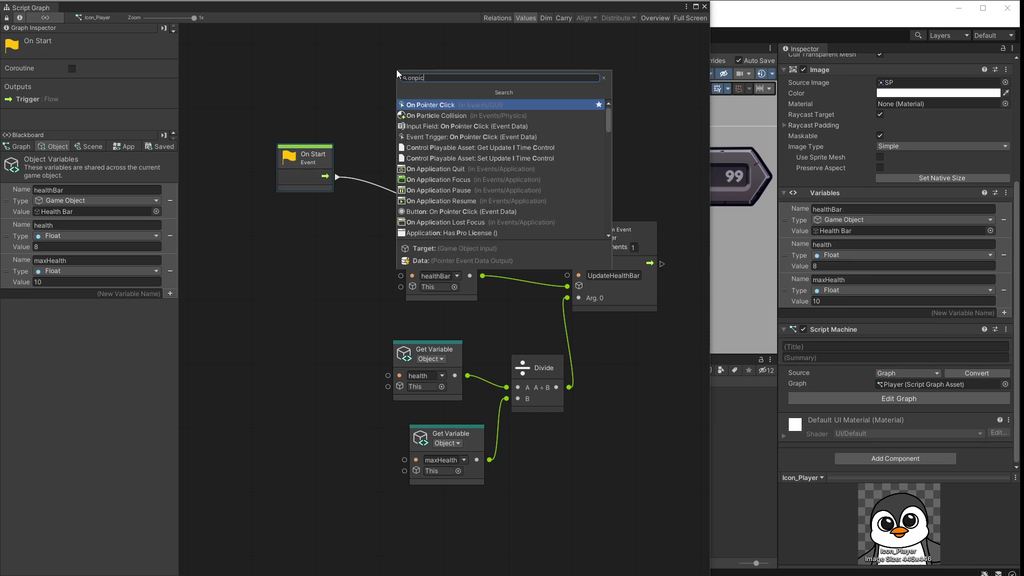
key("Return")
left_click(460, 358)
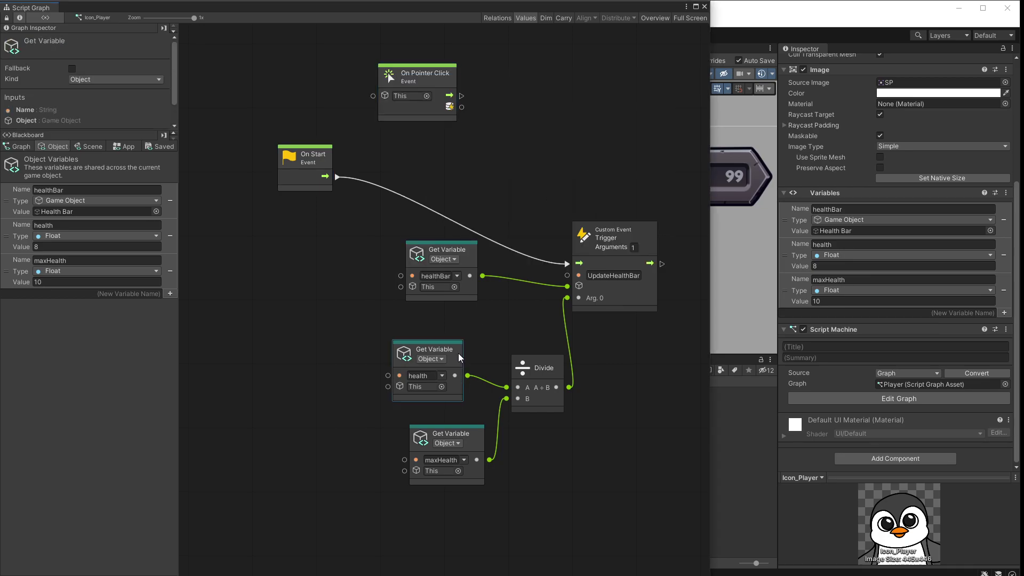
key("ctrl+d")
mouse_move(458, 362)
left_mouse_down()
mouse_move(497, 132)
mouse_move(480, 142)
mouse_move(544, 135)
left_mouse_up()
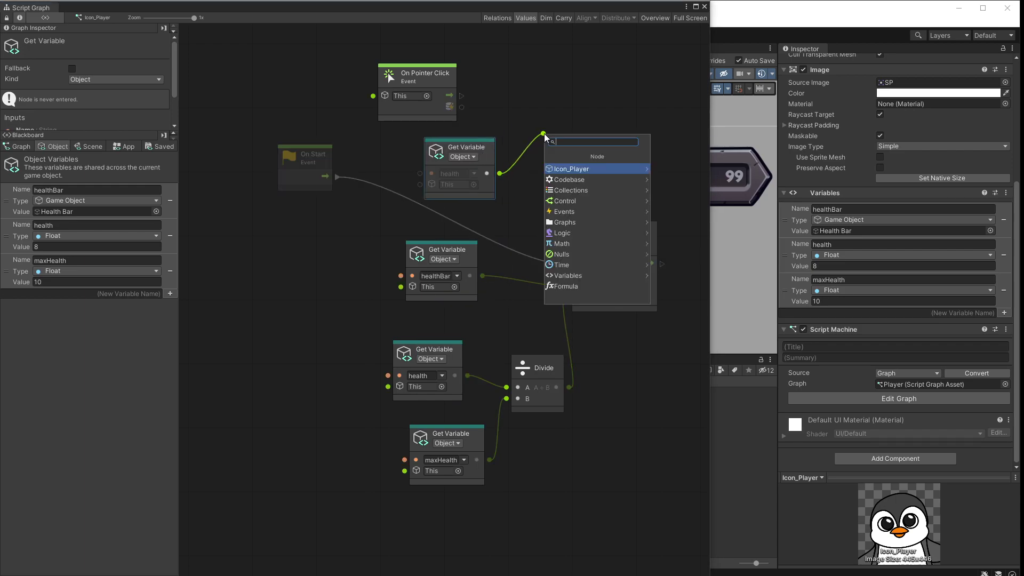
type("subtract")
key("Return")
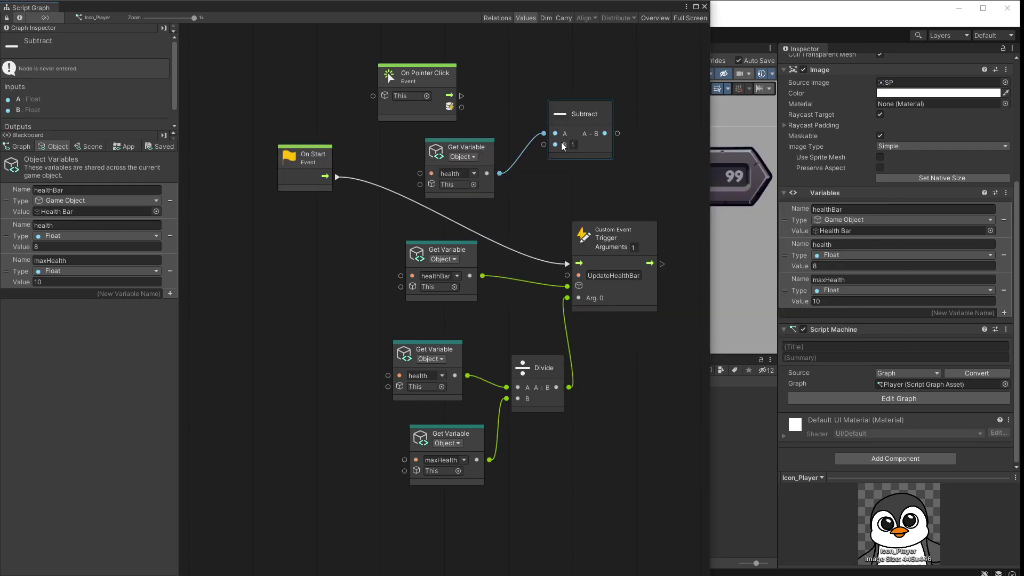
Set health to the subtraction result on click, then trigger UpdateHealthBar.
middle_click_drag(584, 186, 512, 215)
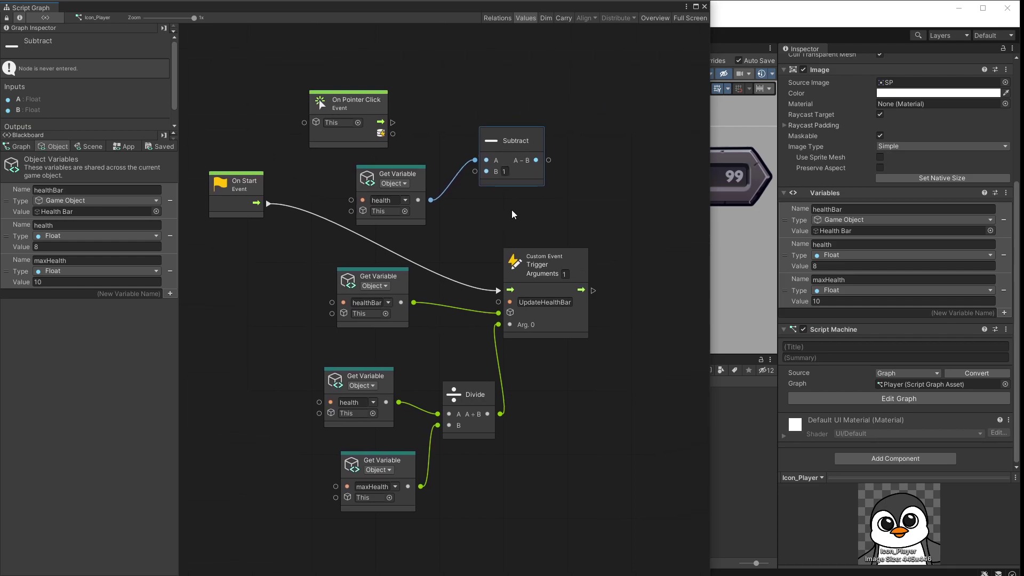
mouse_move(10, 236)
left_mouse_down("alt")
mouse_move(395, 187)
mouse_move(587, 101)
left_mouse_up("alt")
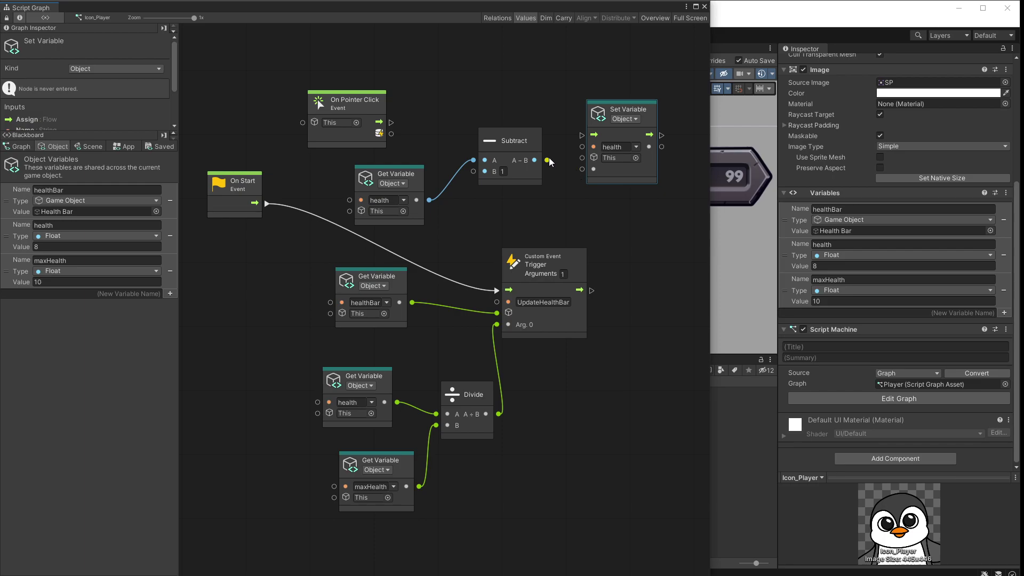
left_click_drag(547, 160, 583, 170)
left_click_drag(582, 135, 399, 124)
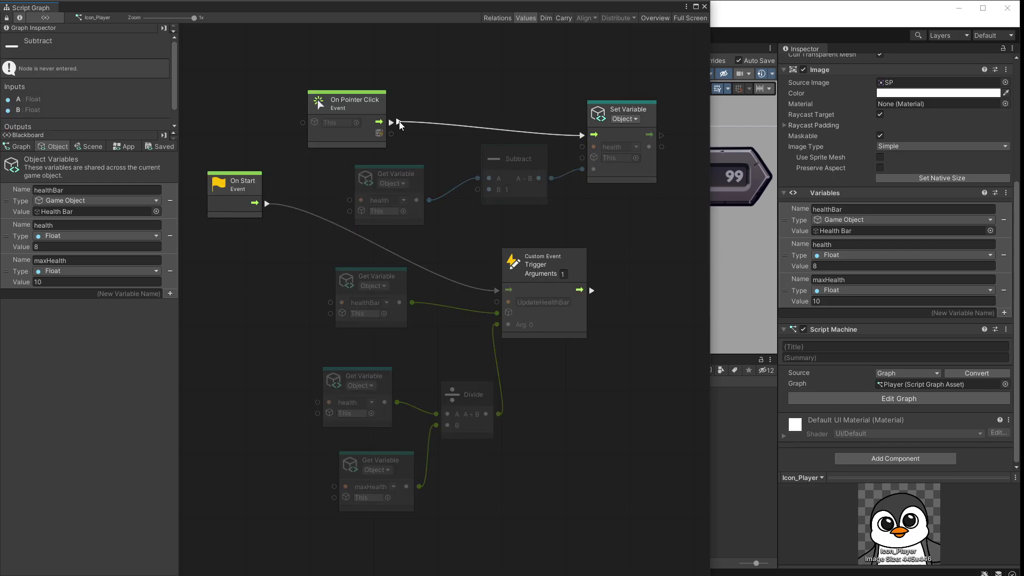
middle_click_drag(523, 155, 446, 110)
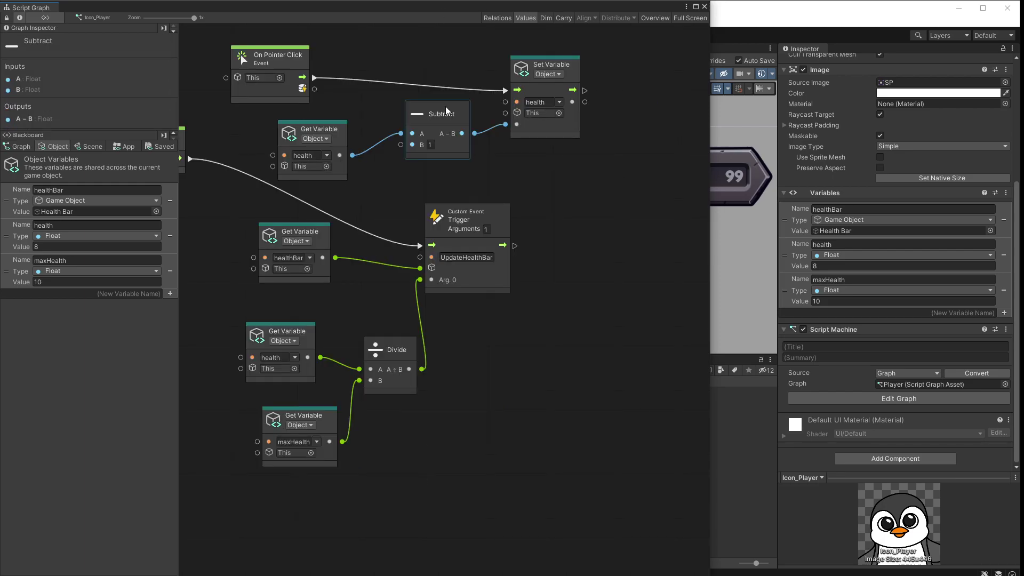
left_click_drag(585, 90, 419, 247)
middle_click_drag(572, 69, 649, 99)
Rearrange the graph, moving the click nodes up and the lower node group down.
left_click_drag(650, 98, 630, 44)
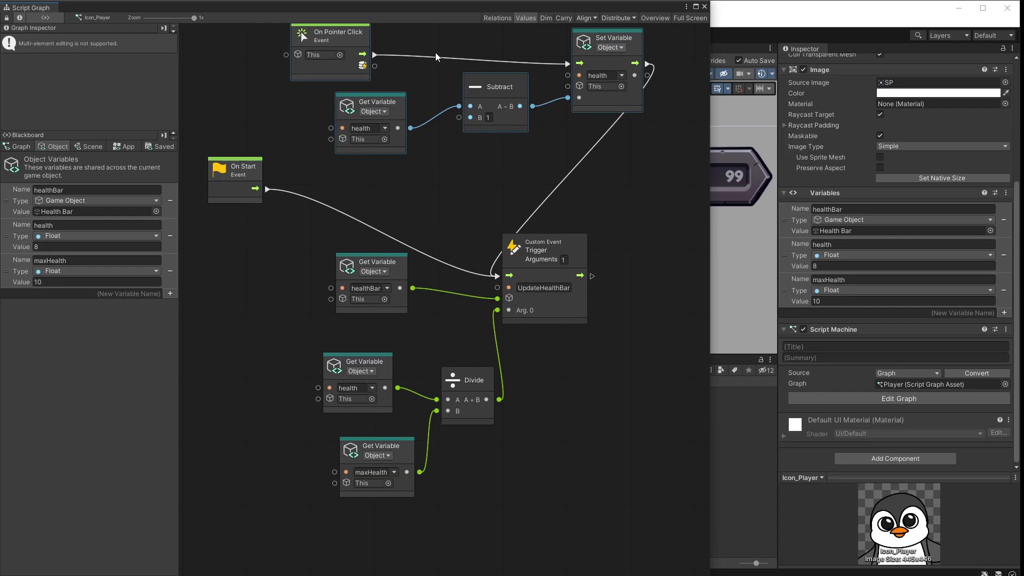
left_click(522, 253)
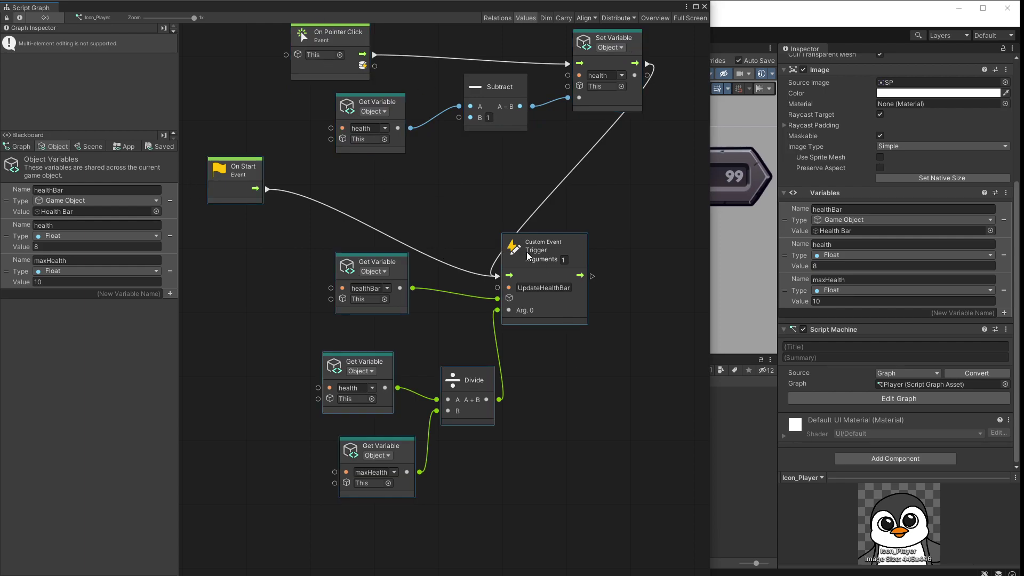
left_click_drag(314, 214, 592, 471)
left_click_drag(517, 272, 524, 300)
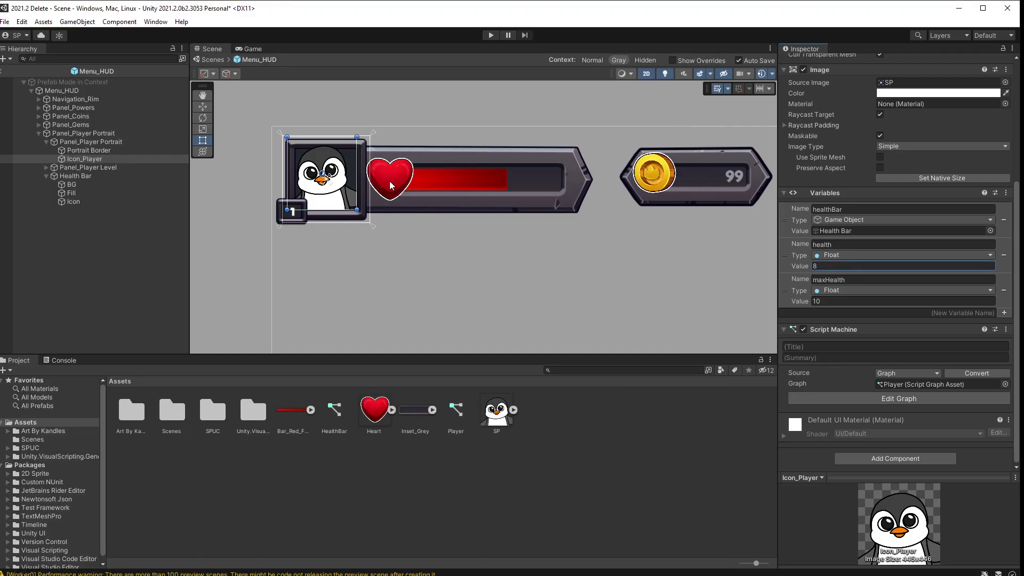
left_click(490, 35)
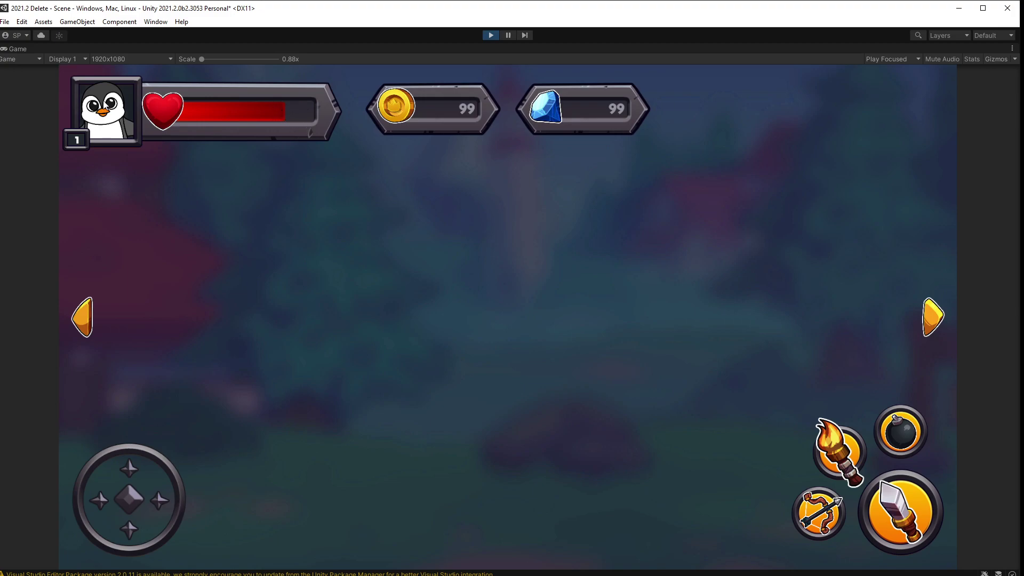
left_click_drag(280, 111, 269, 110)
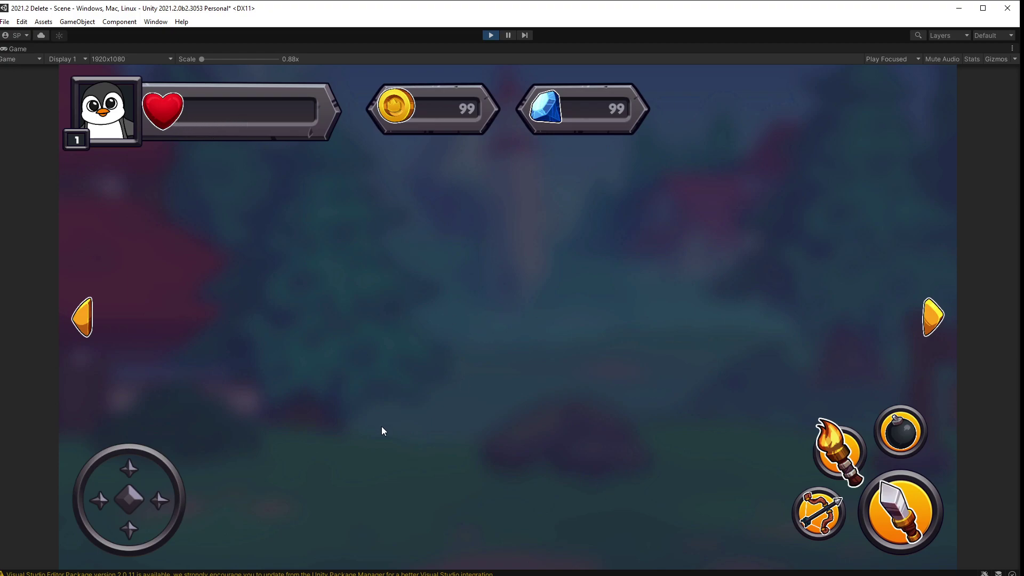
left_click(491, 35)
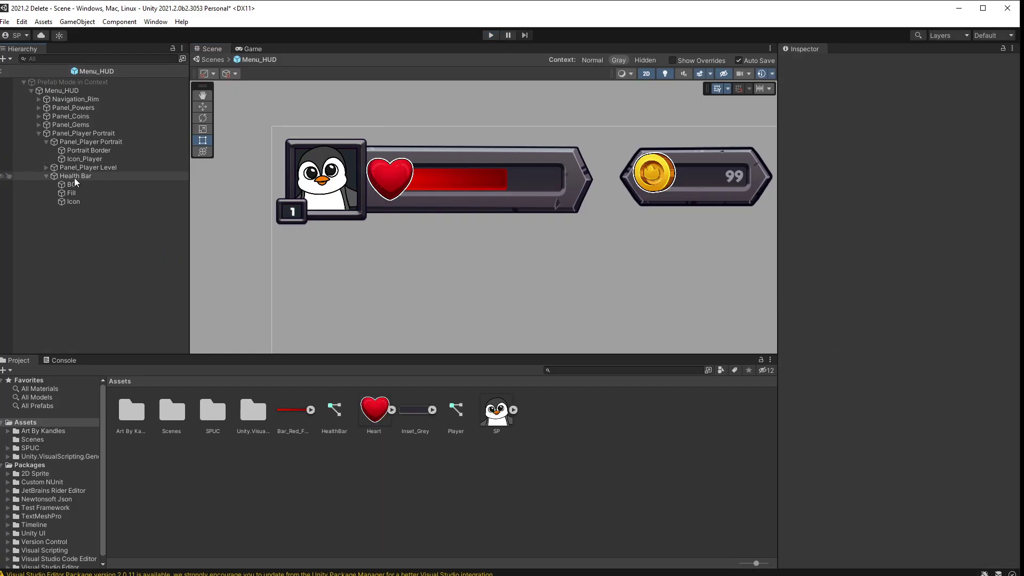
Save Health Bar as a prefab asset and copy Icon_Player's Variables component.
left_click_drag(583, 444, 571, 418)
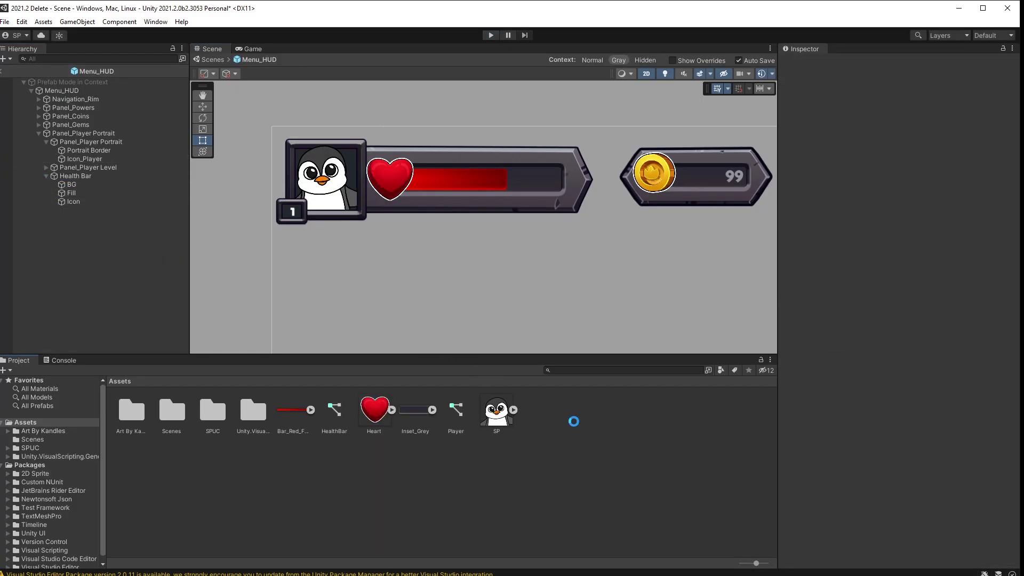
double_click(81, 162)
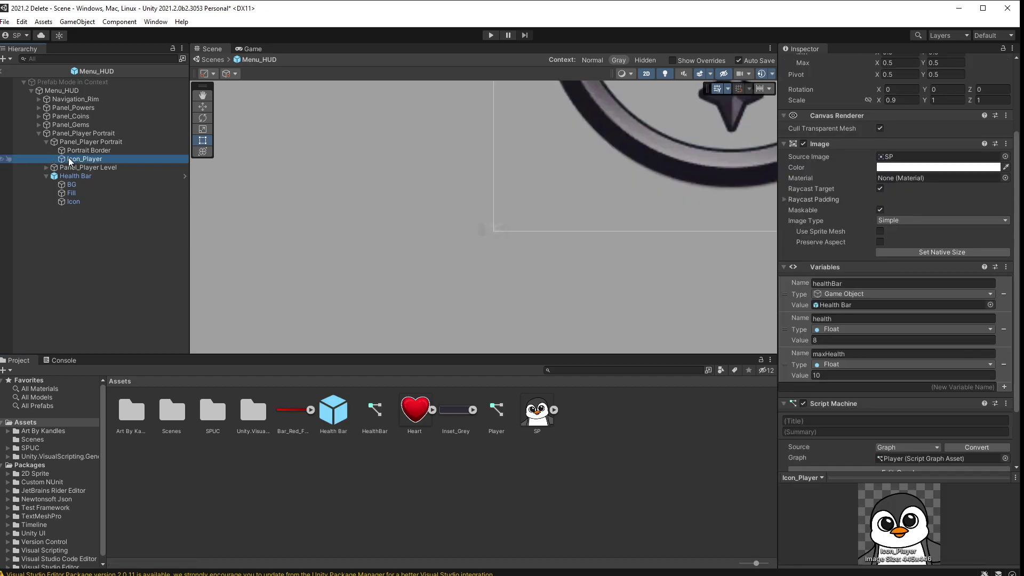
left_click(1006, 267)
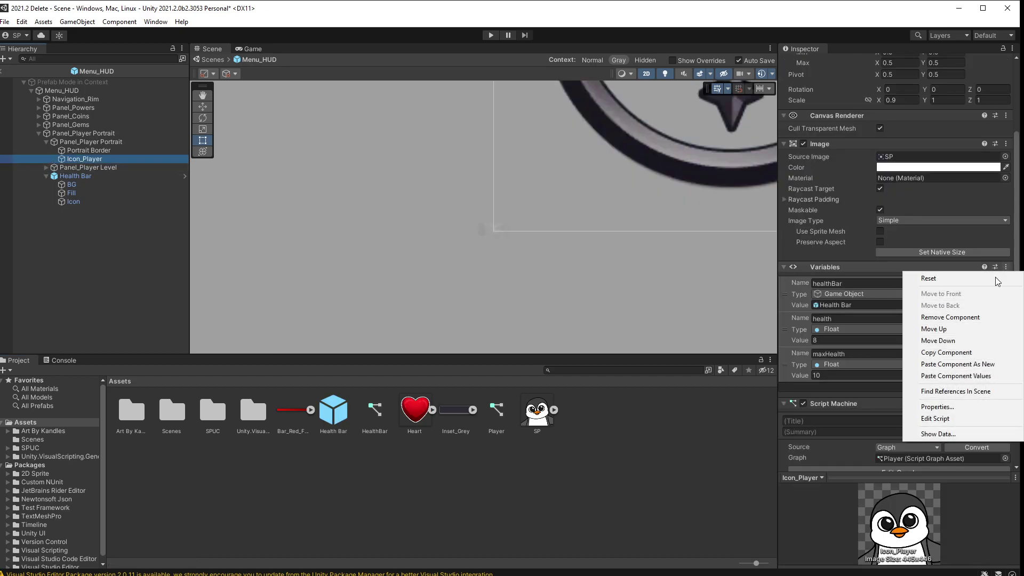
left_click(962, 352)
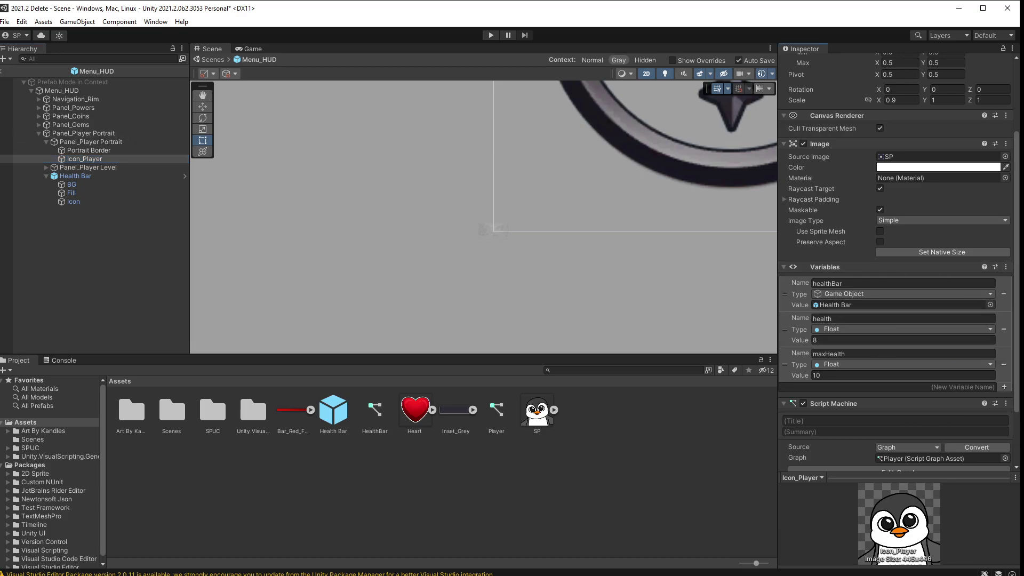
In the main scene, add the SP penguin sprite at about 0.43 scale with a child Canvas.
left_click(5, 71)
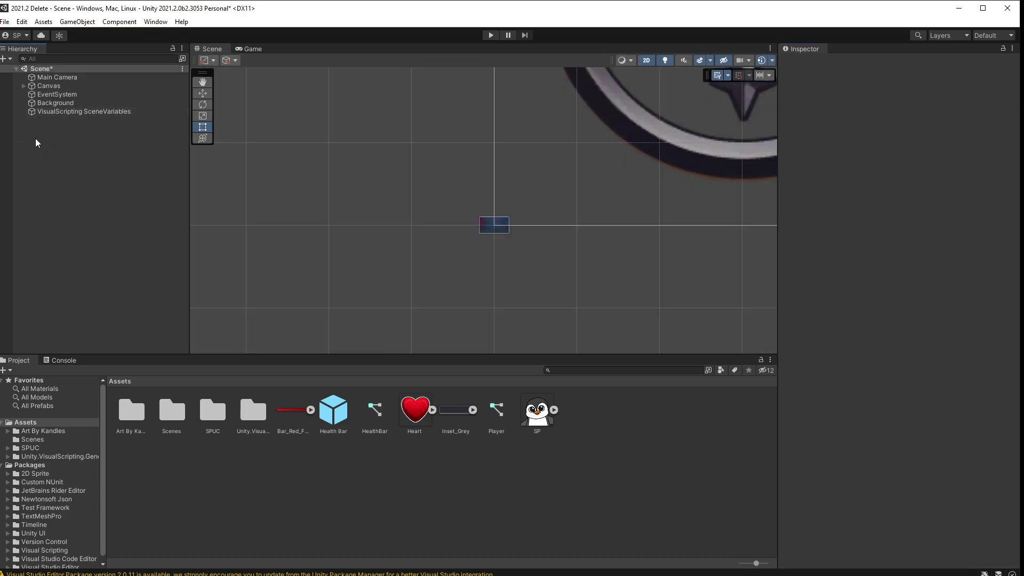
left_click_drag(537, 411, 97, 198)
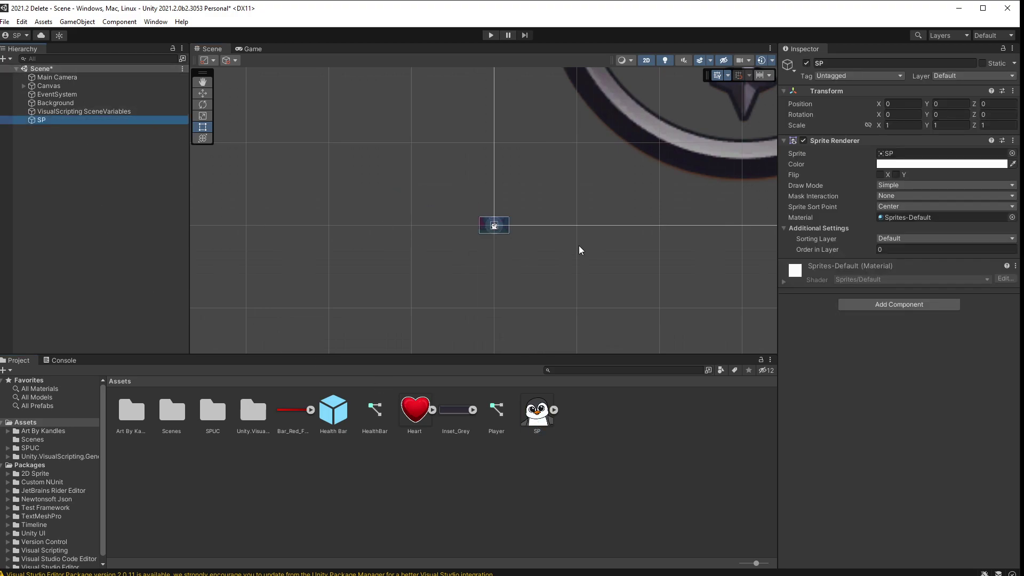
scroll(495, 233, "down", 5)
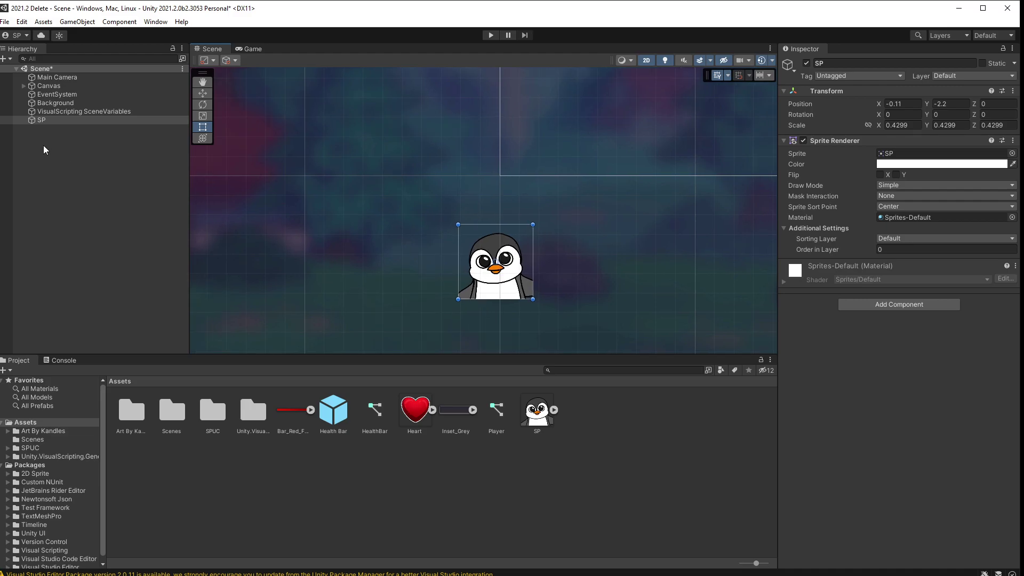
right_click(42, 120)
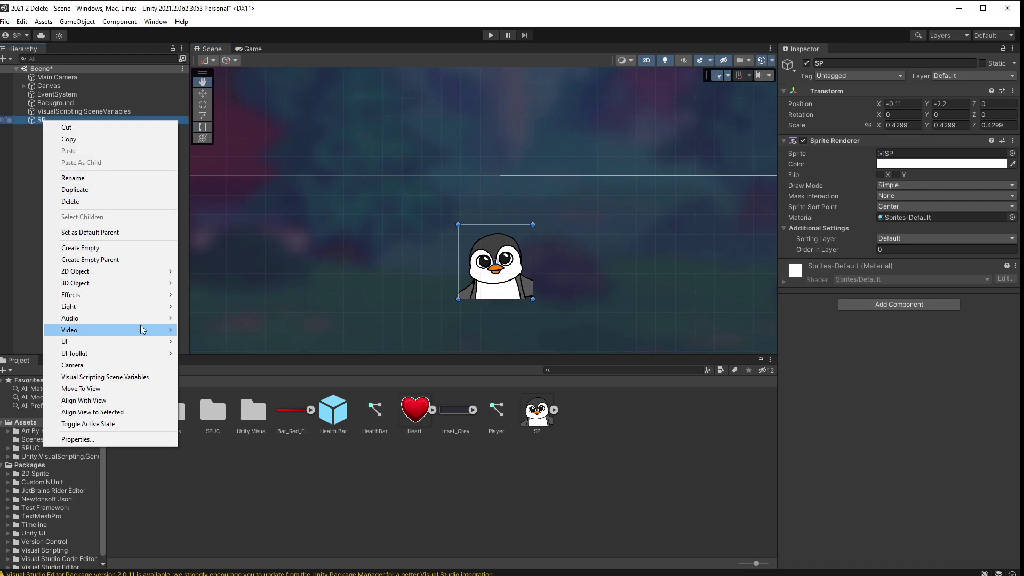
mouse_move(147, 342)
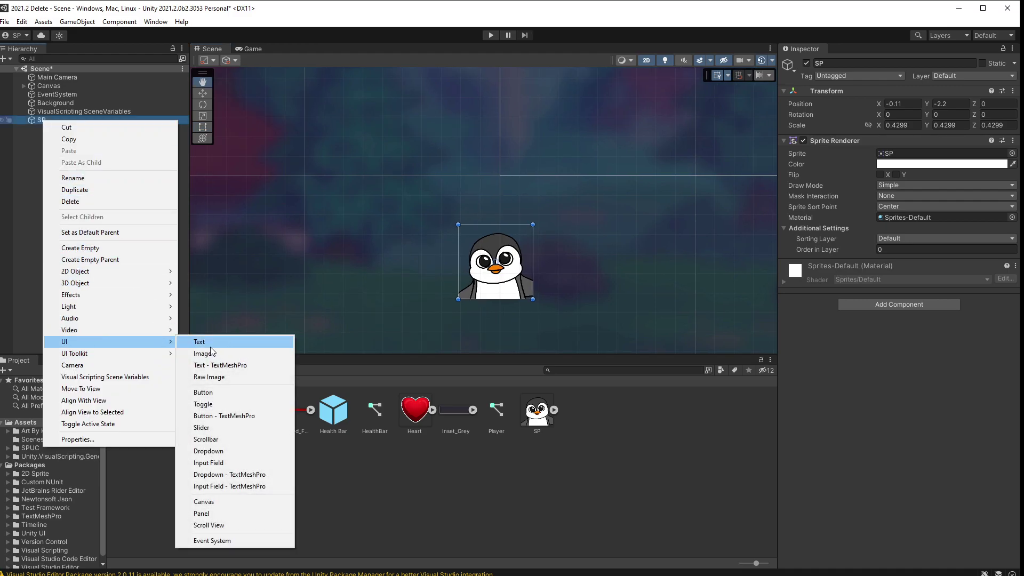
left_click(233, 498)
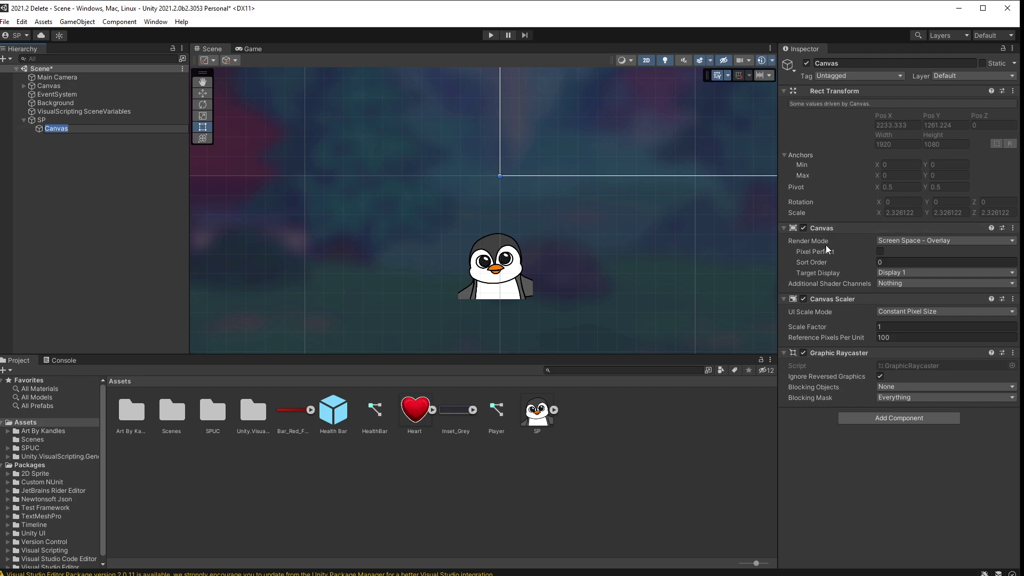
Make SP's Canvas World Space with Main Camera, reset it, and shape it as a bar above the penguin.
left_click(894, 241)
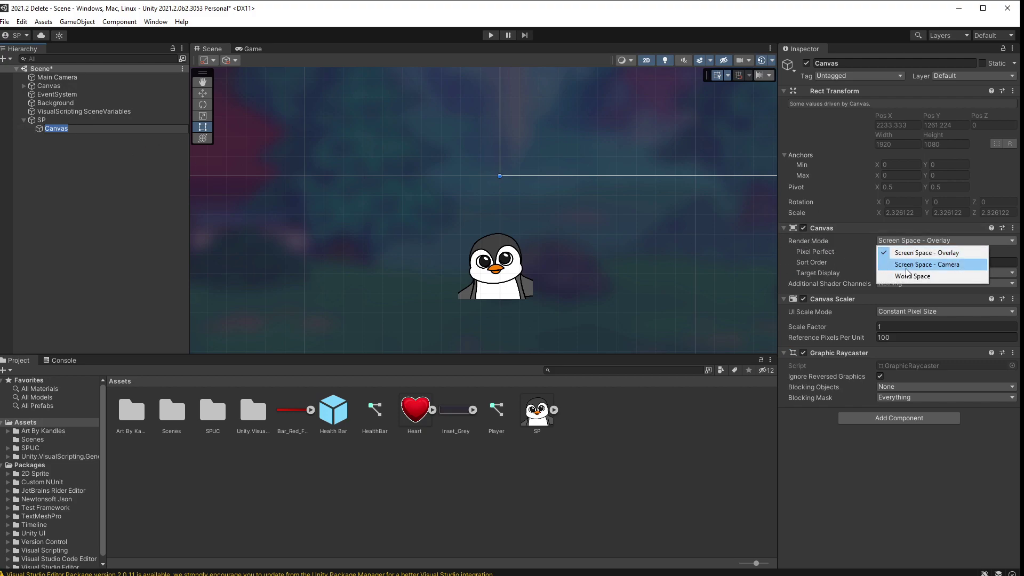
left_click(910, 281)
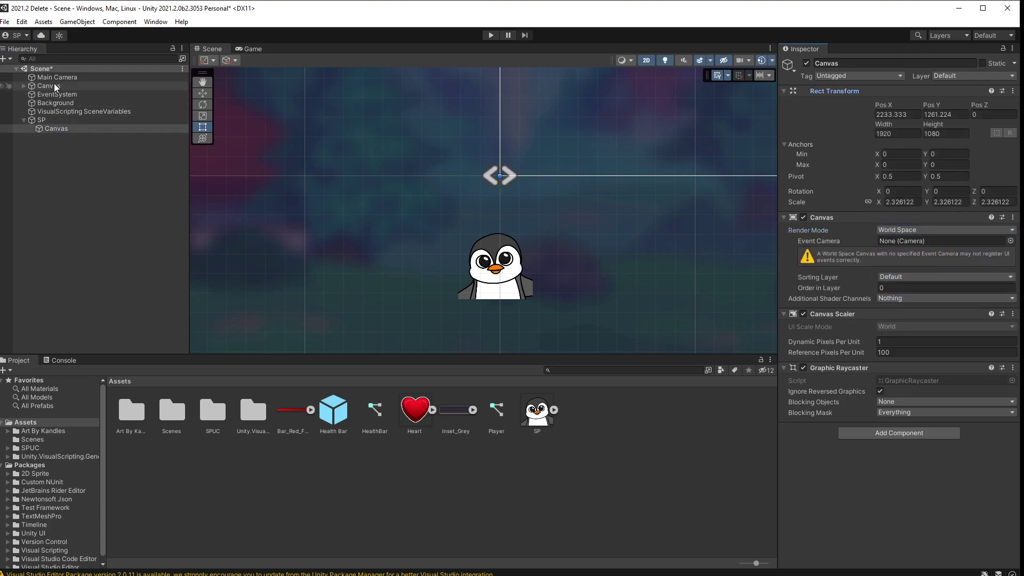
left_click_drag(886, 247, 902, 251)
right_click(908, 94)
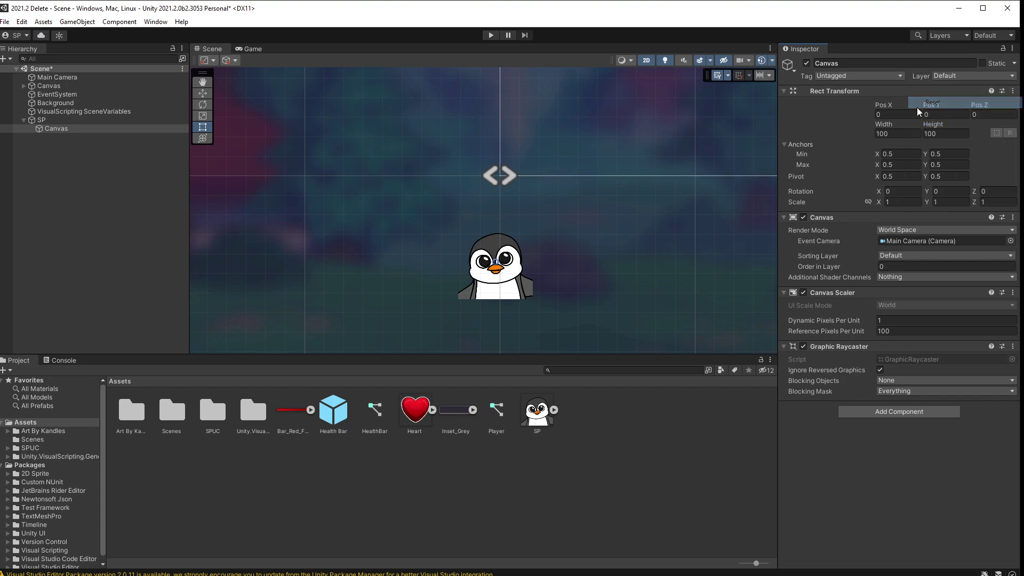
left_click(948, 107)
left_click_drag(411, 95, 495, 180)
scroll(501, 179, "up", 5)
left_click_drag(539, 278, 546, 215)
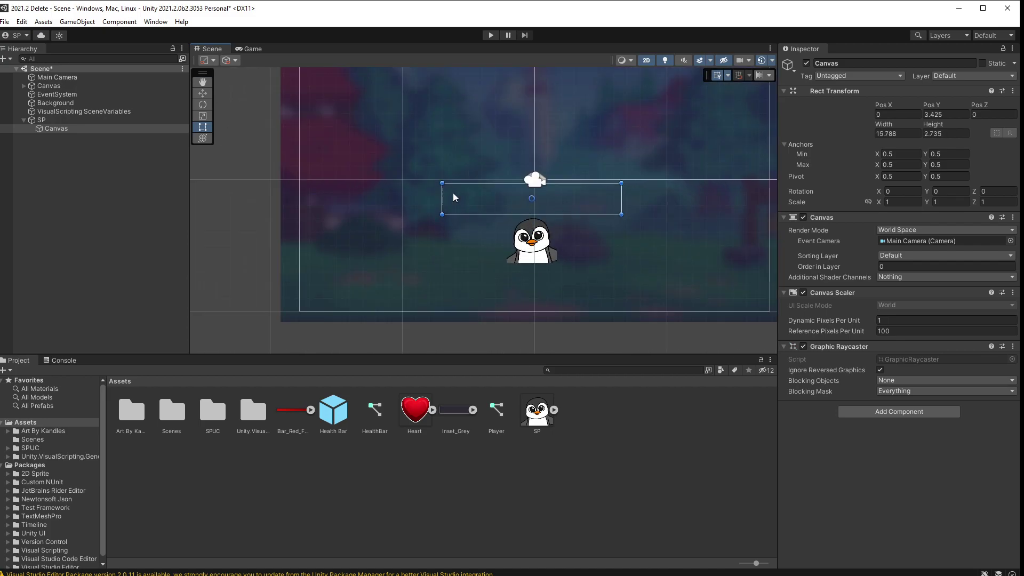
left_click_drag(483, 182, 483, 177)
Place the Health Bar prefab in the Canvas at X 0 with scale 0.03.
double_click(56, 128)
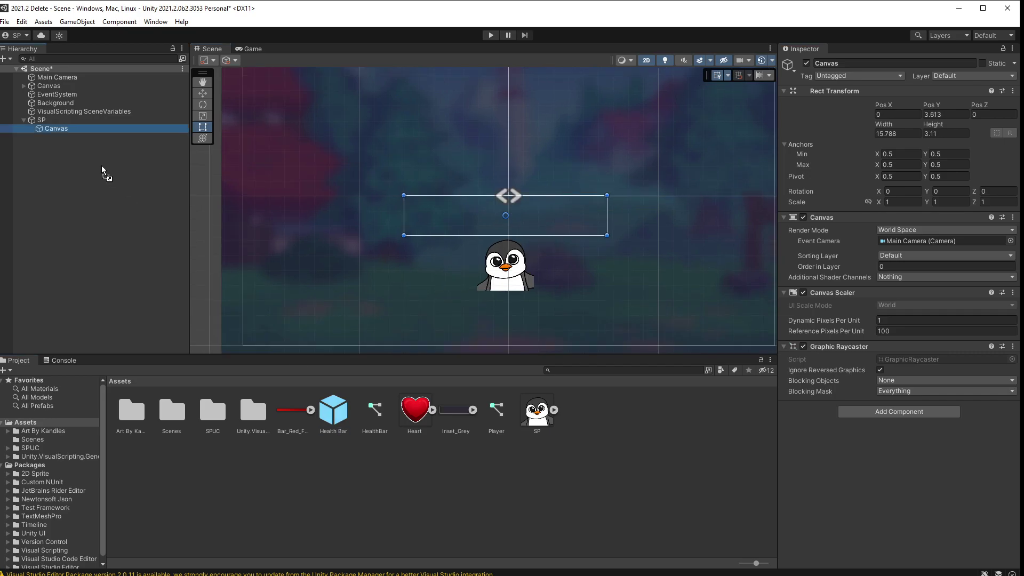
left_click_drag(59, 131, 59, 130)
left_click(899, 123)
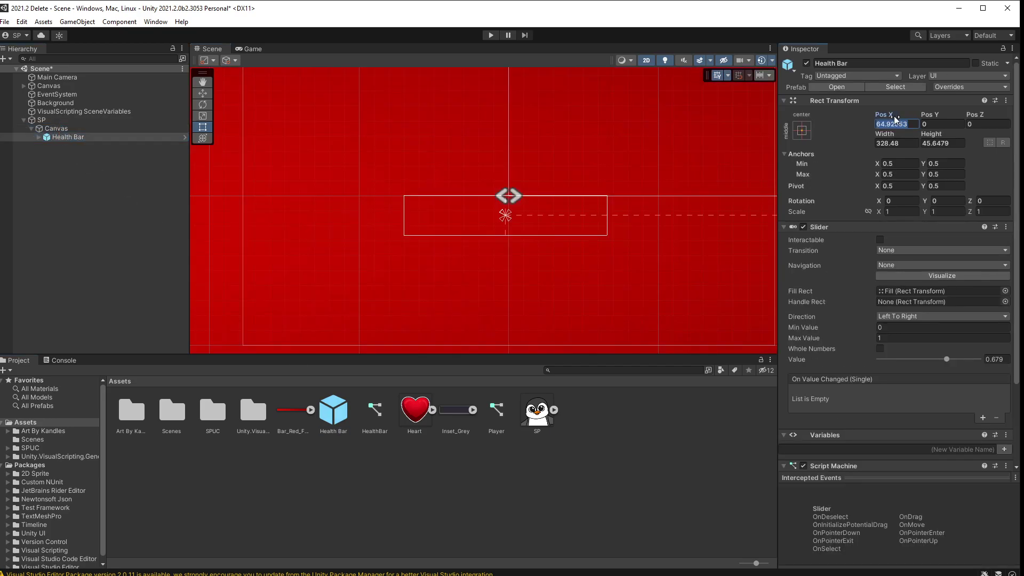
type("0")
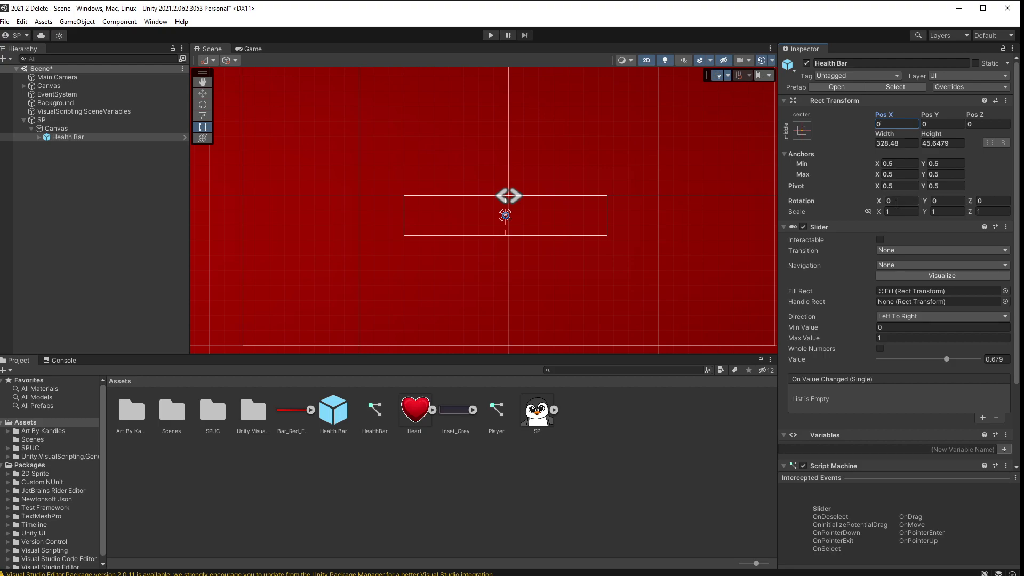
left_click(900, 211)
type("03")
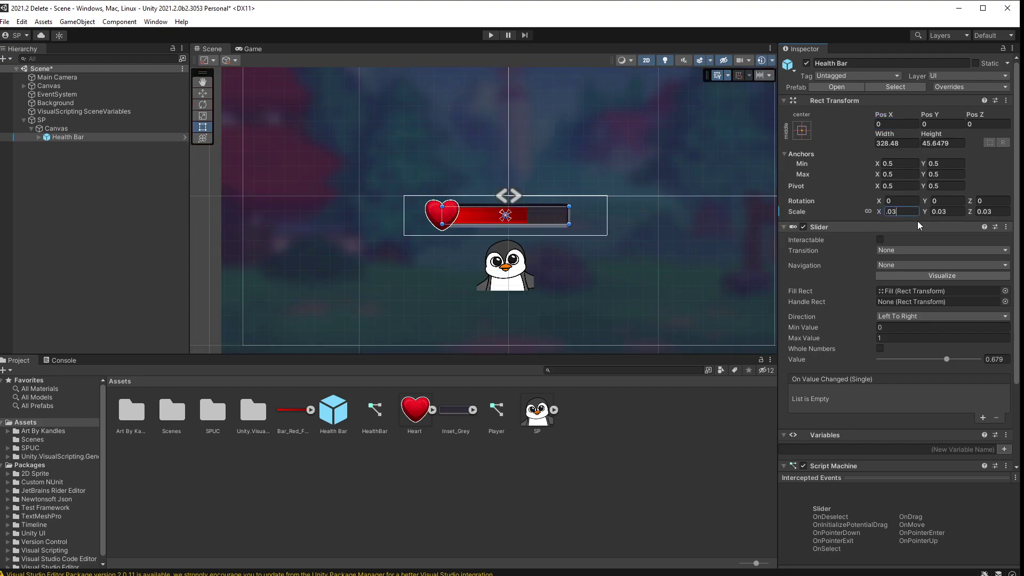
scroll(489, 215, "up", 2)
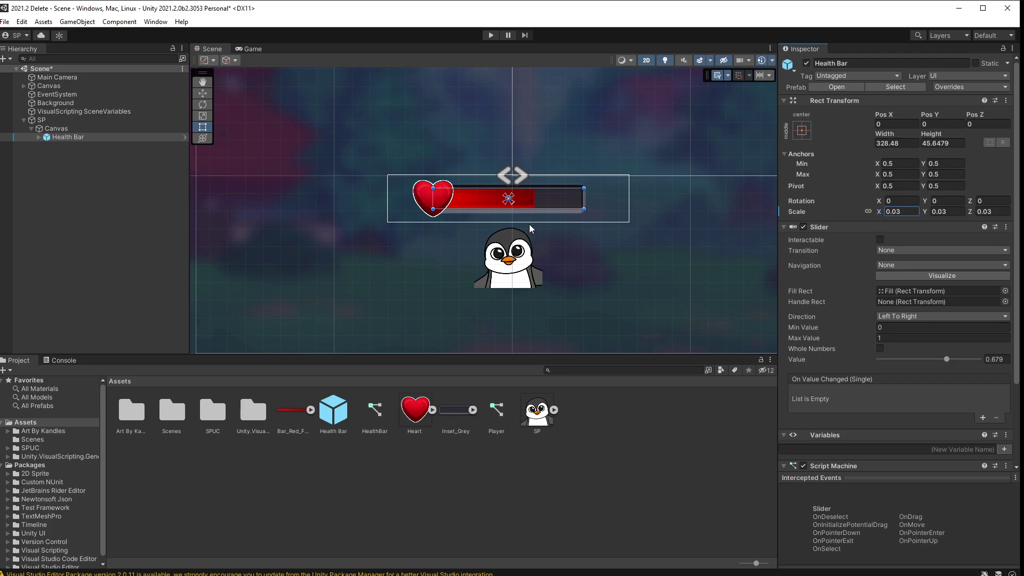
Give SP a Script Machine using the Player graph and paste in the copied Variables.
left_click(529, 224)
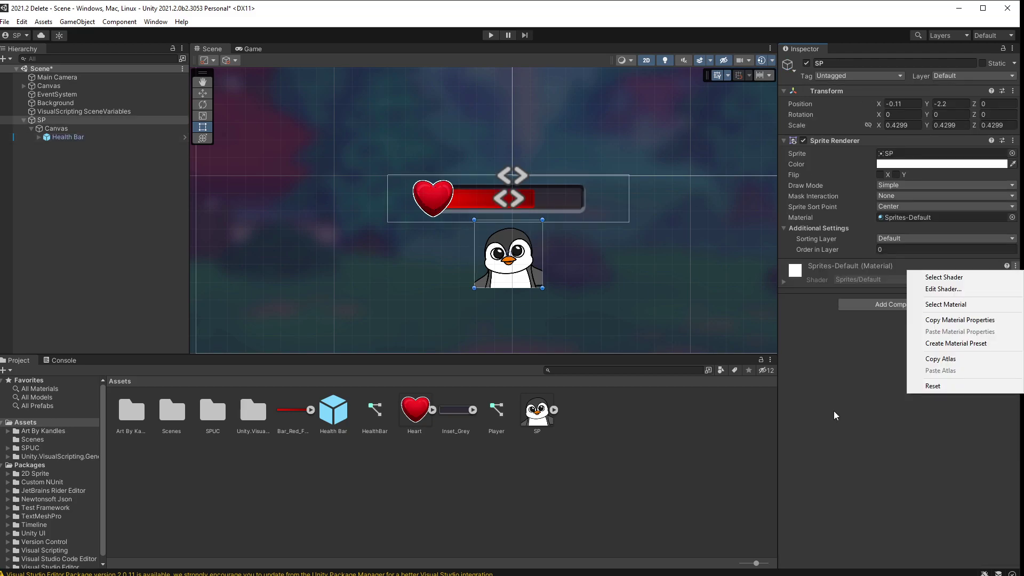
left_click(902, 306)
type("script")
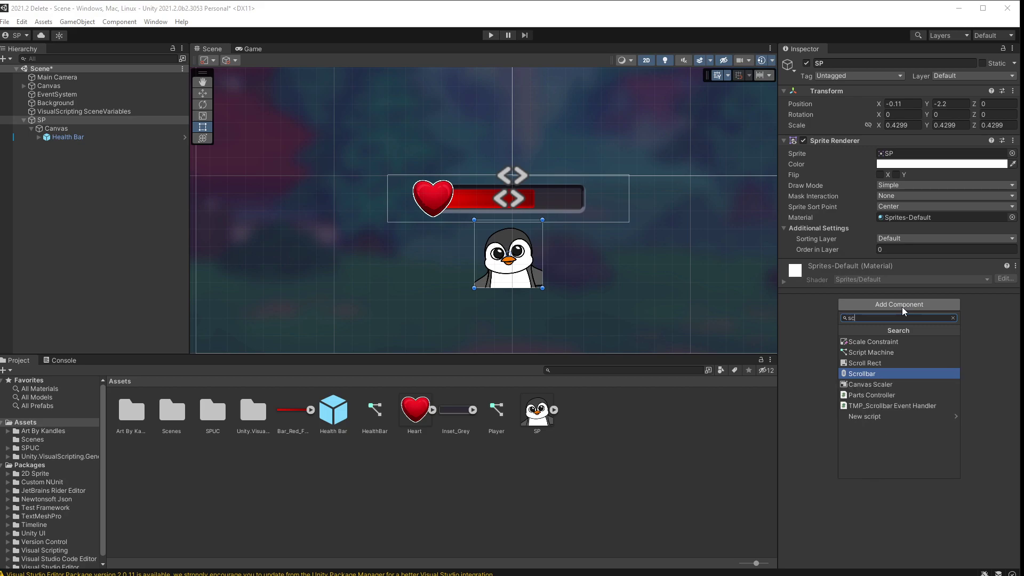
key("Return")
left_click(1013, 265)
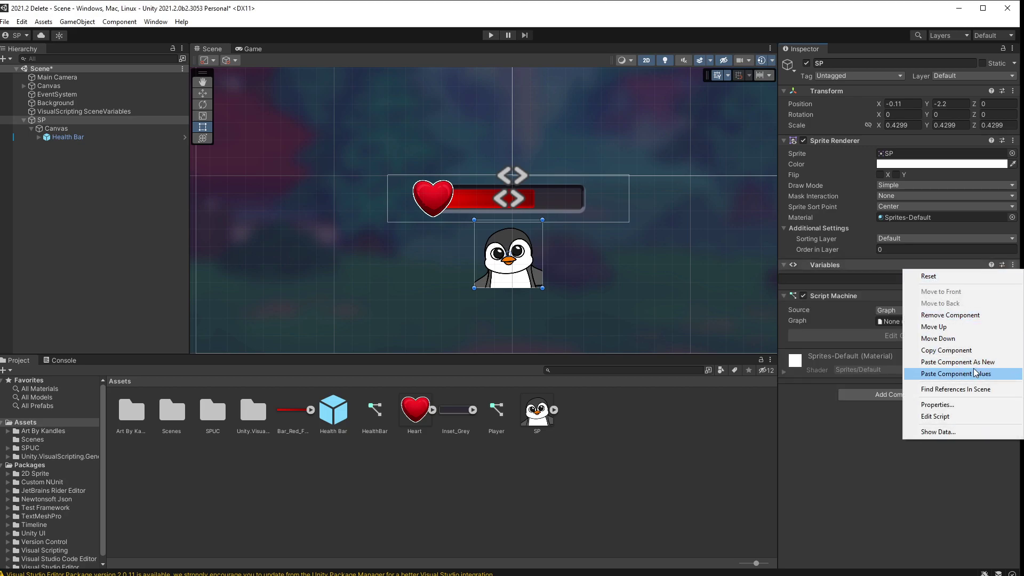
left_click(955, 373)
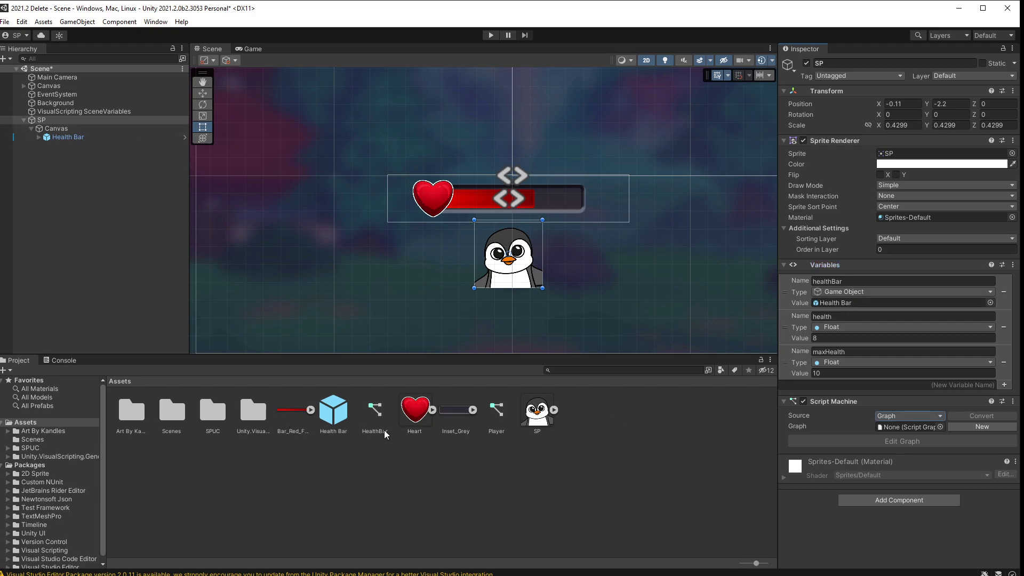
left_click_drag(839, 409, 907, 430)
left_click(809, 471)
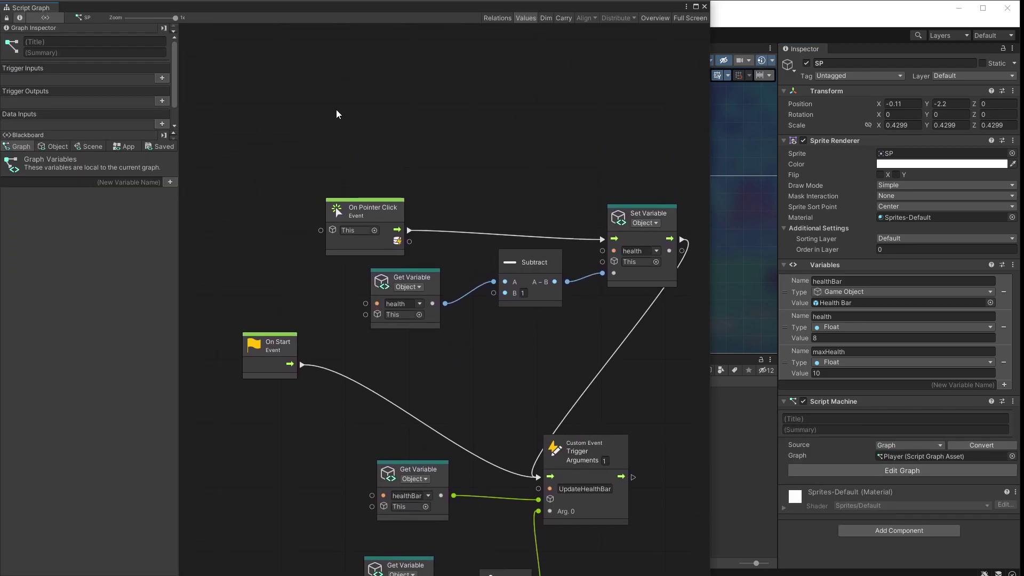
Add an On Mouse Down event that runs the Set Variable health node.
right_click(327, 121)
type("mouse")
key("Return")
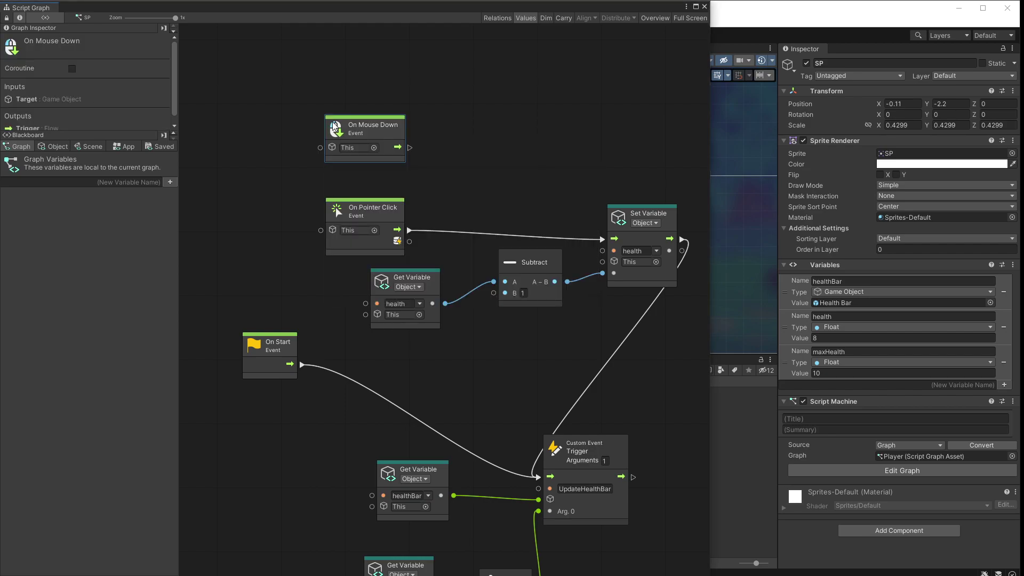
left_click_drag(410, 148, 605, 239)
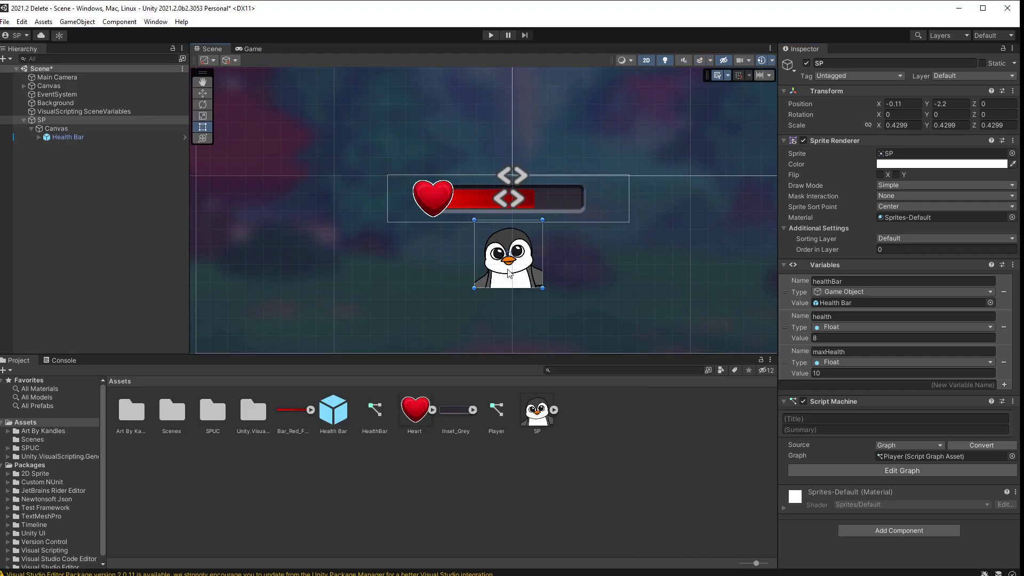
Add a Box Collider 2D to the penguin.
left_click(891, 532)
type("box")
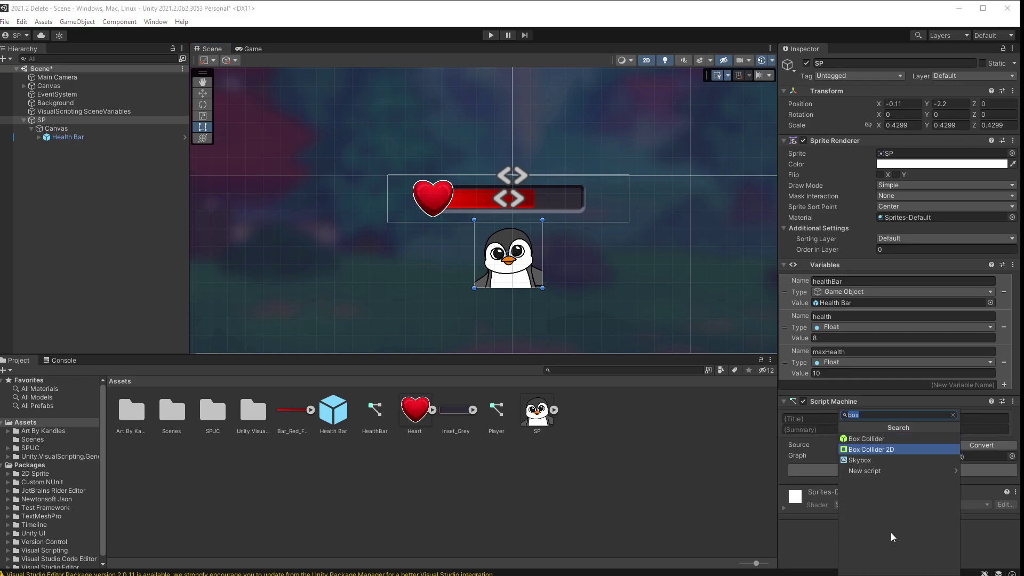
key("Return")
Play the game, click the penguin until its health drains, and spin it around Y.
key("ctrl+p")
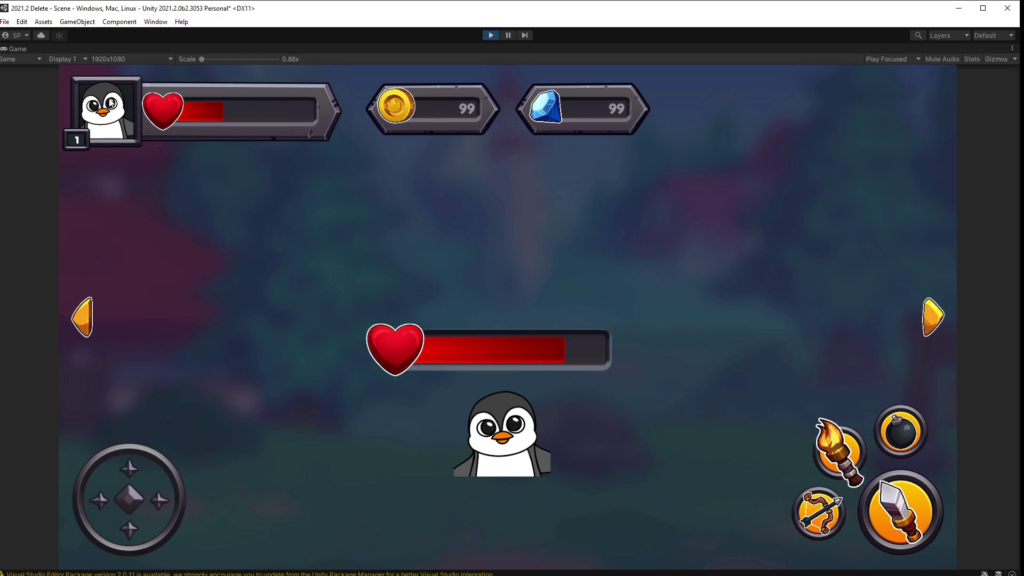
left_click(527, 441)
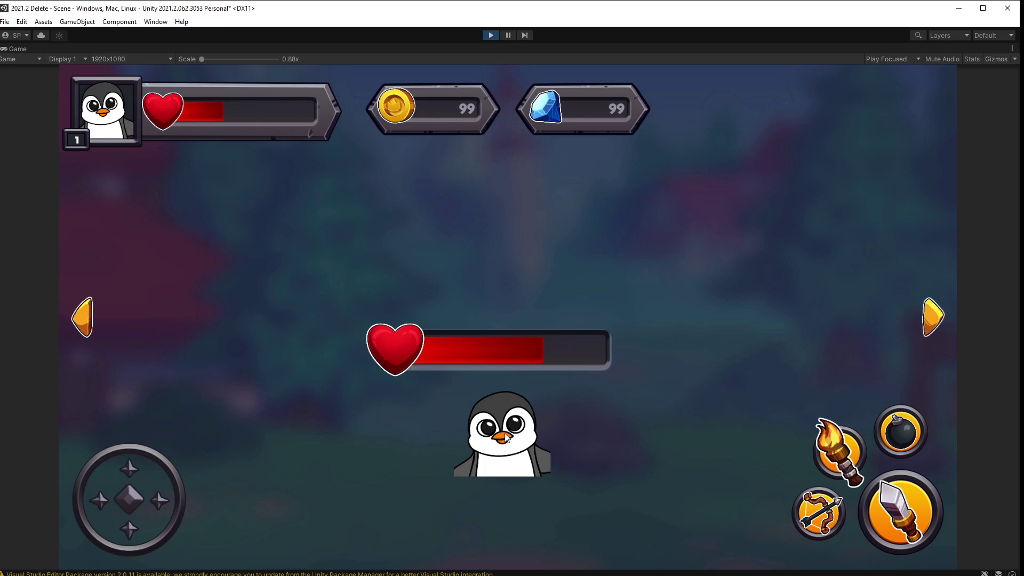
left_click(507, 438)
left_click(505, 440)
left_click(497, 437)
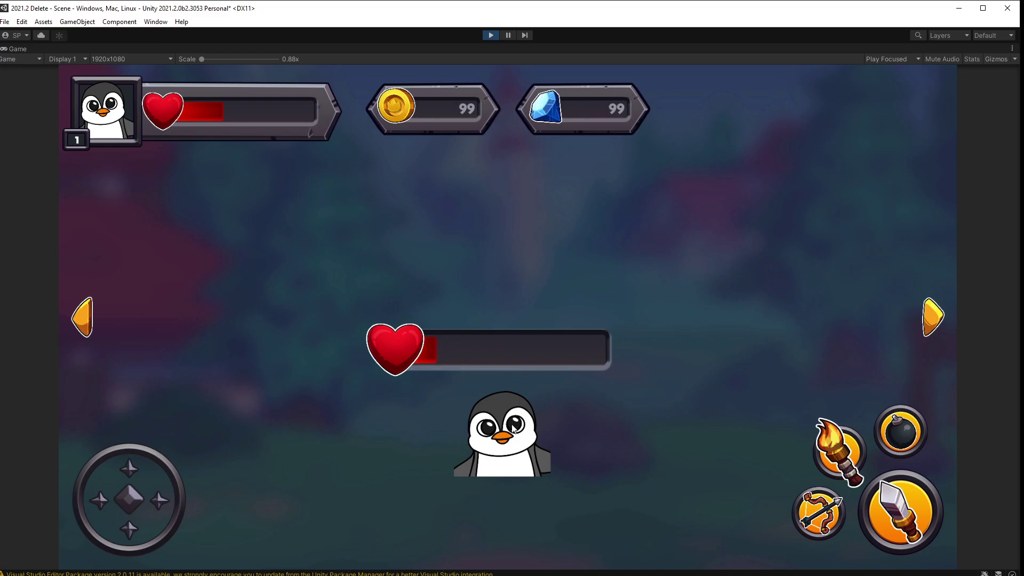
left_click(514, 449)
left_click(491, 35)
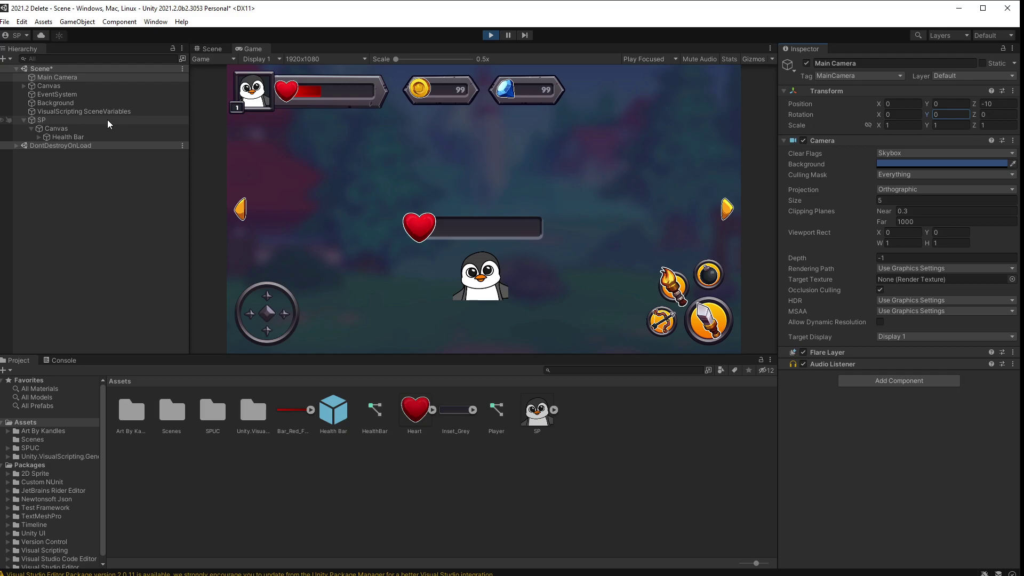
left_click(107, 119)
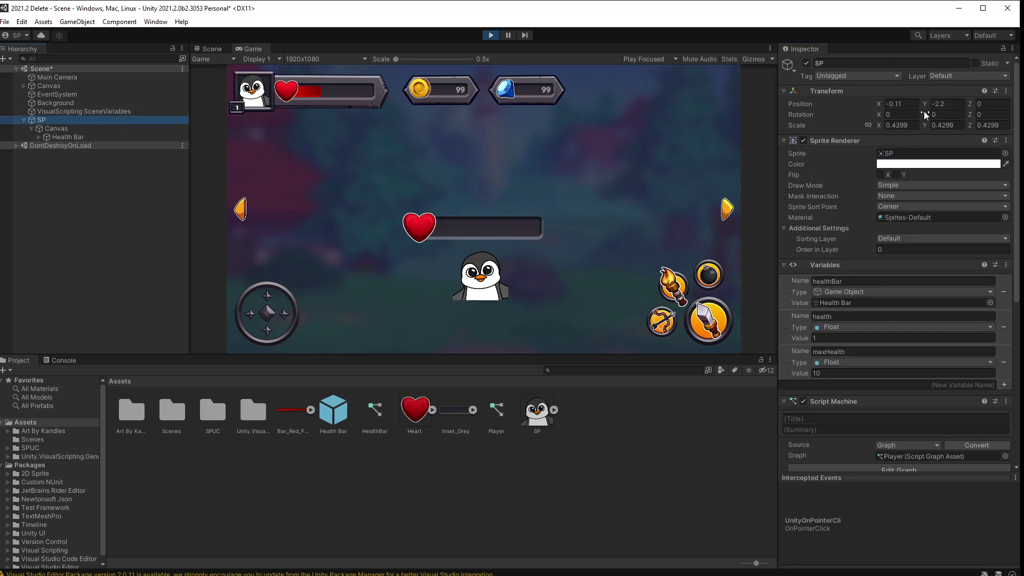
mouse_move(924, 112)
left_mouse_down()
mouse_move(393, 176)
mouse_move(615, 231)
mouse_move(942, 245)
mouse_move(186, 278)
mouse_move(666, 308)
mouse_move(183, 270)
mouse_move(692, 293)
mouse_move(164, 265)
left_mouse_up()
After stopping play, give the Canvas an embedded Script Machine graph.
key("ctrl+p")
left_click(59, 130)
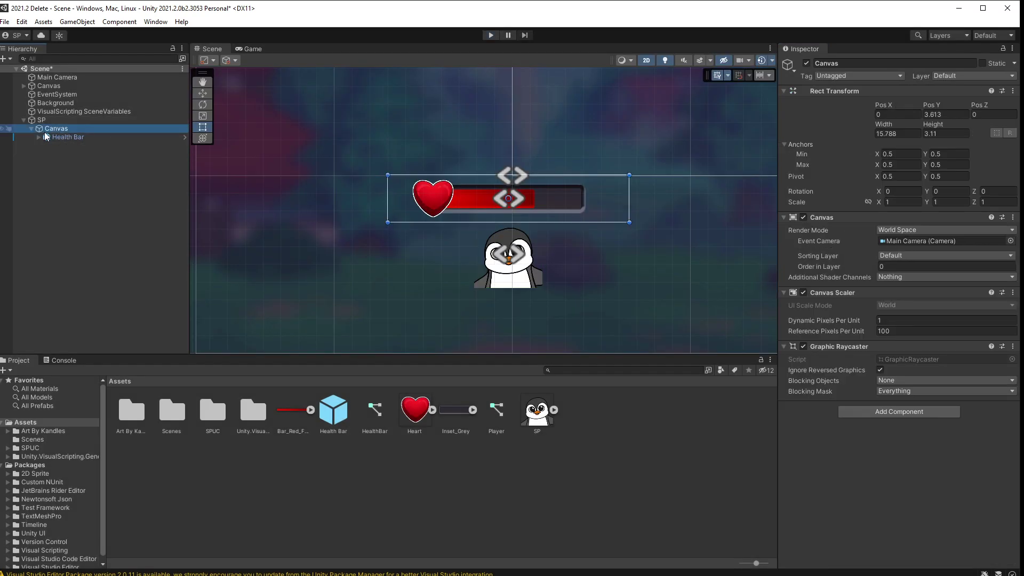
left_click(877, 414)
type("sc")
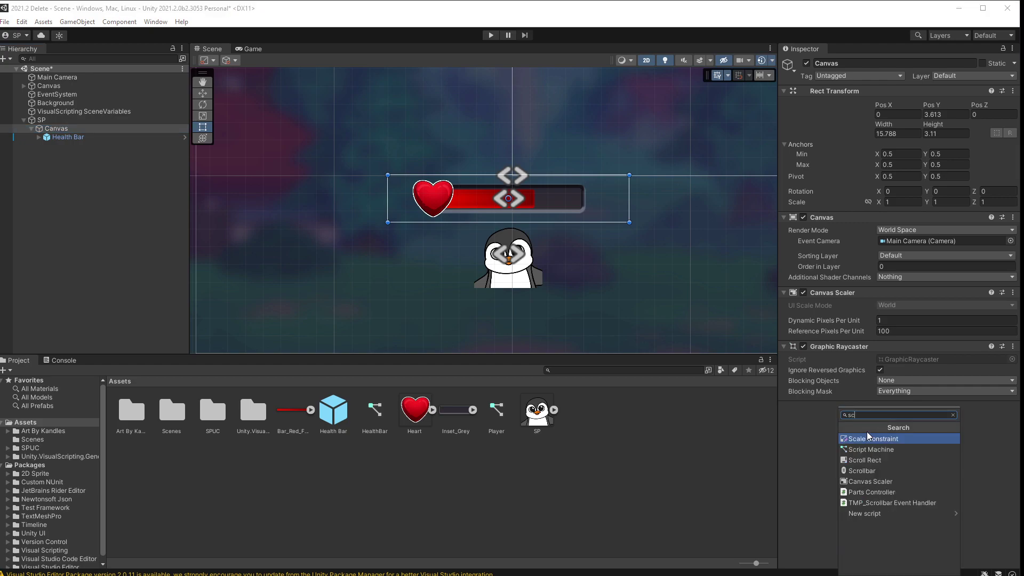
key("Down")
key("Return")
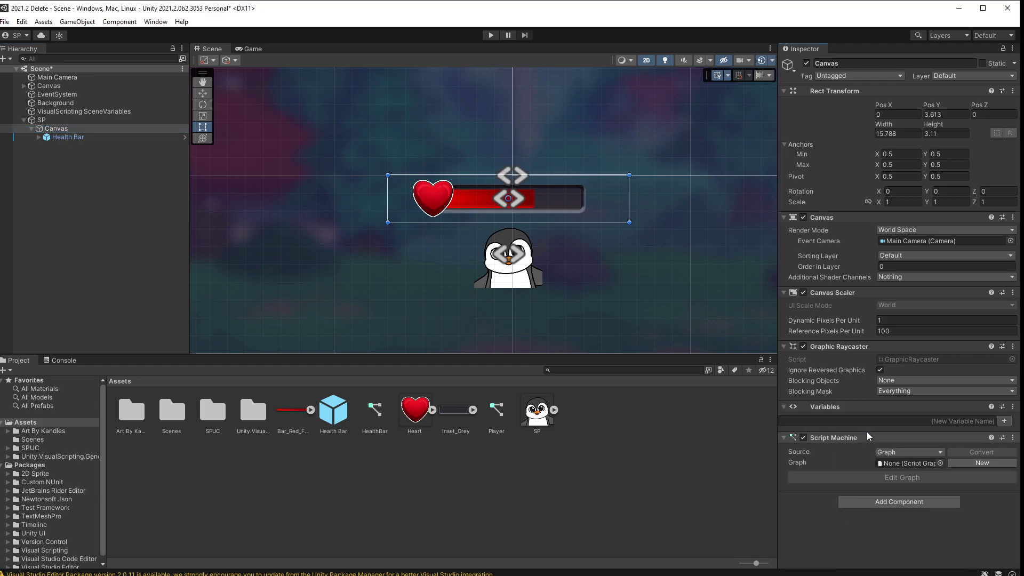
left_click(907, 452)
left_click(901, 464)
left_click(902, 497)
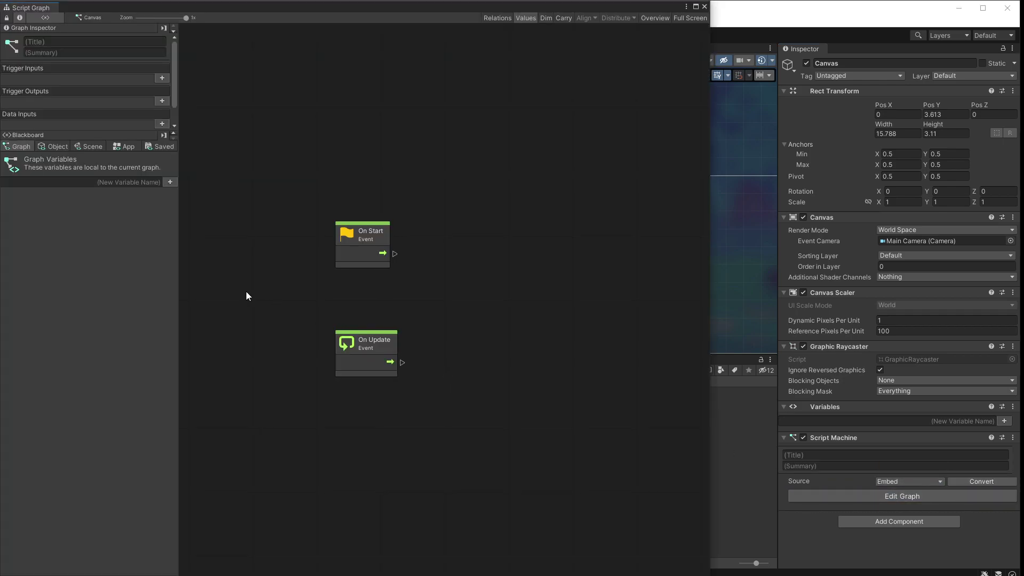
Replace On Start with On Update driving a Transform Set Forward node.
left_click(366, 254)
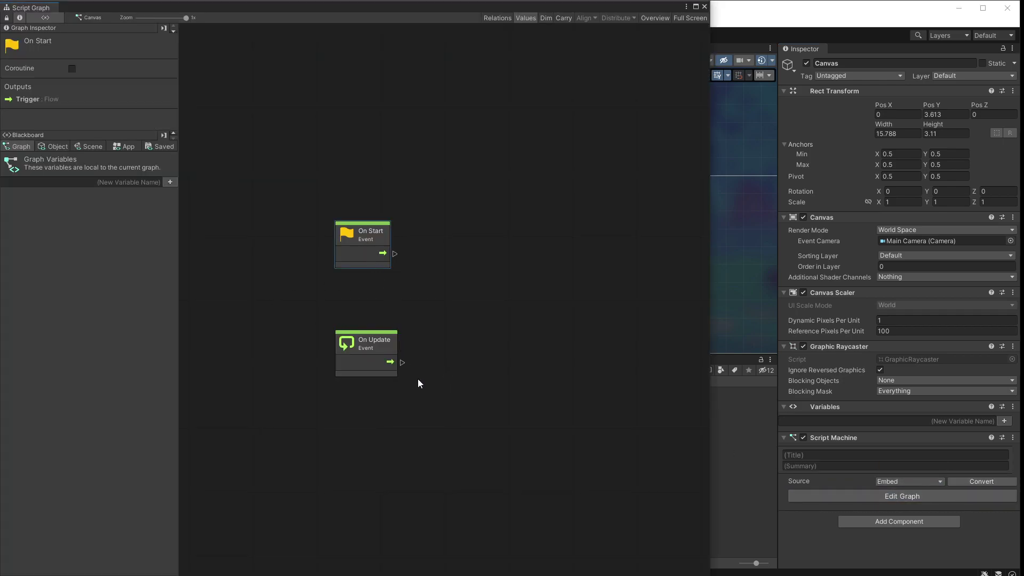
key("Delete")
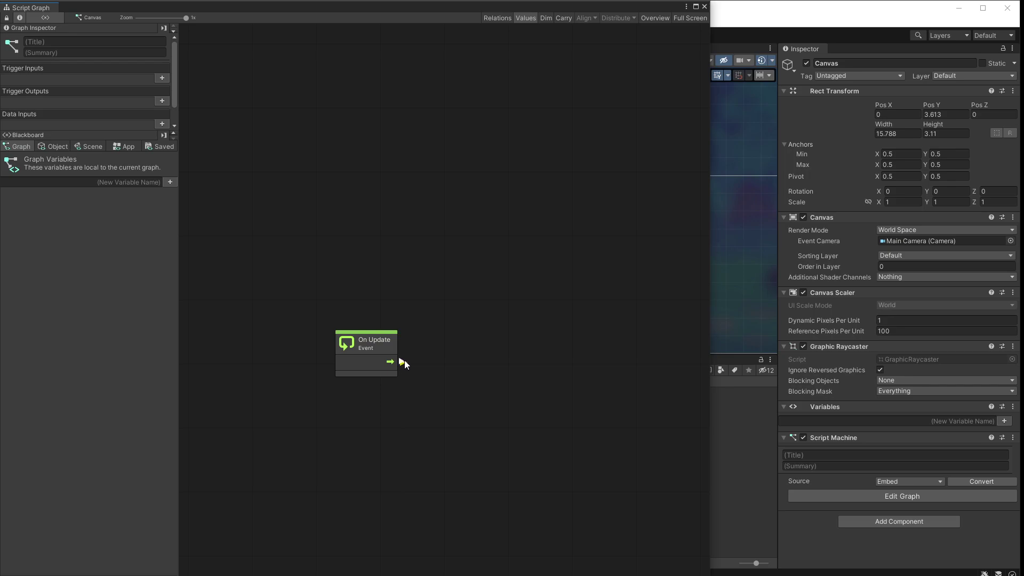
left_click_drag(402, 362, 499, 296)
type("tran set f")
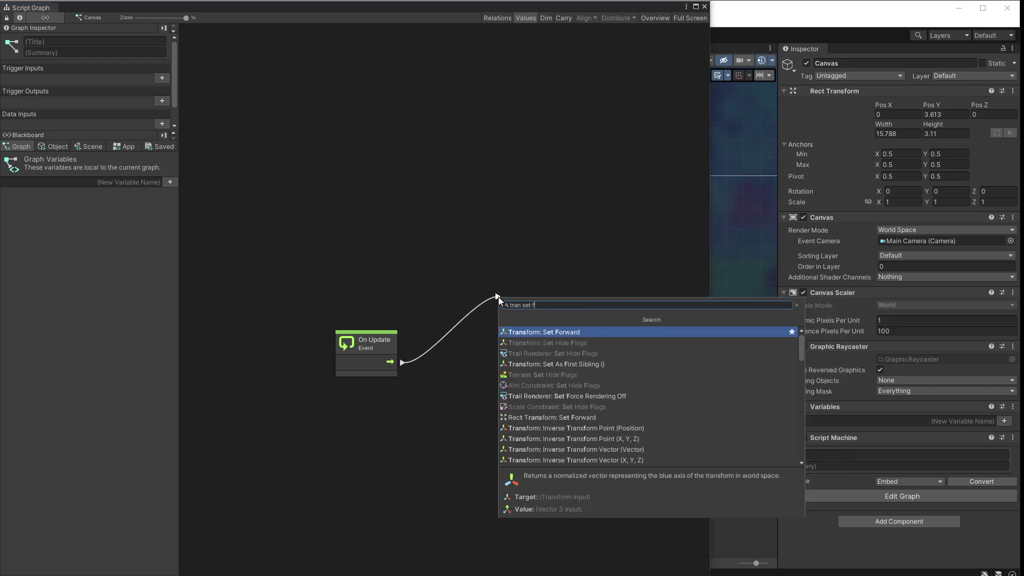
key("Return")
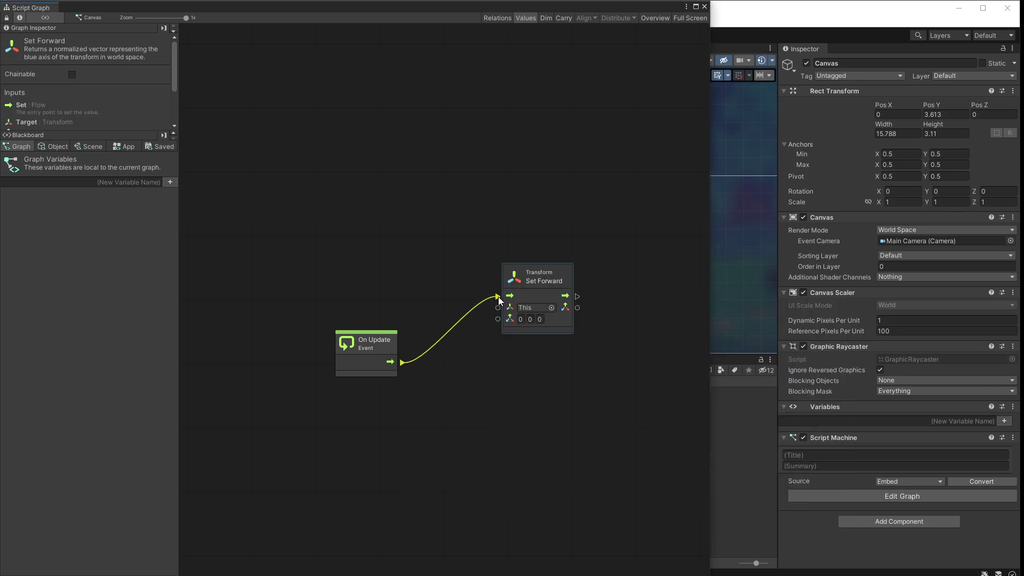
left_click_drag(364, 343, 358, 263)
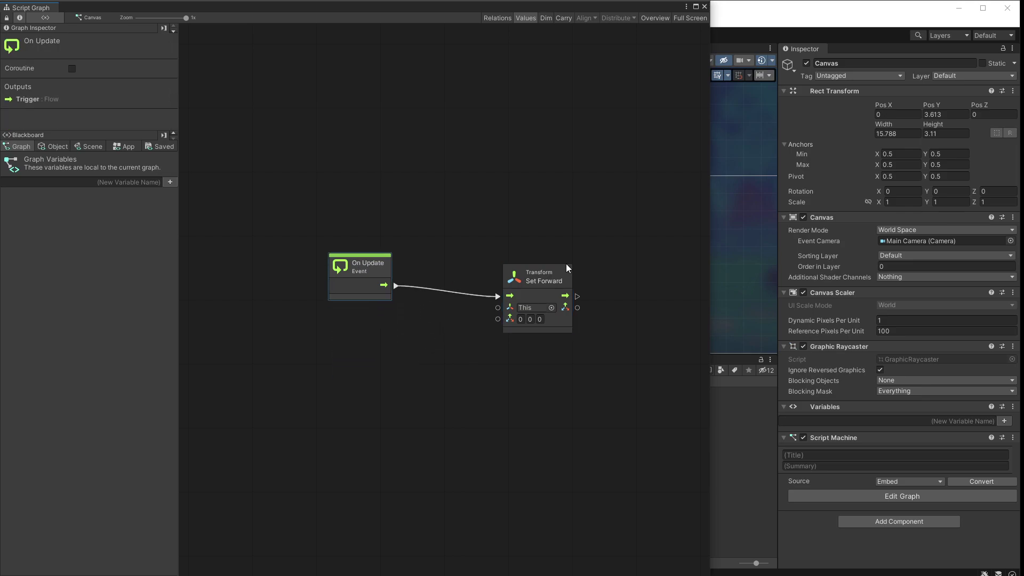
left_click_drag(567, 268, 579, 269)
Create a Game Object variable named camera set to Main Camera.
left_click(988, 421)
type("camera")
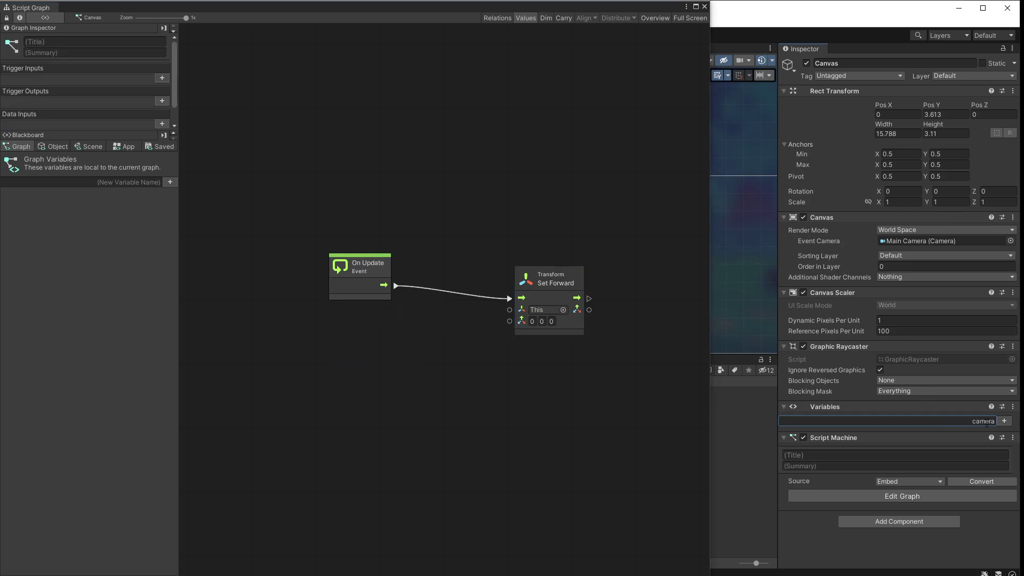
left_click(1005, 421)
left_click(863, 429)
left_click(846, 356)
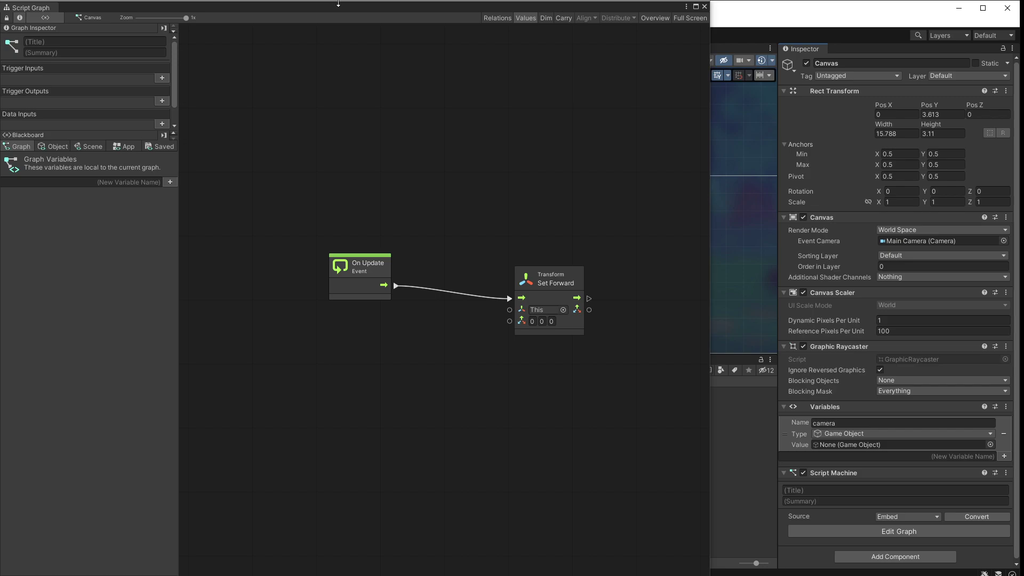
left_click_drag(339, 3, 326, 342)
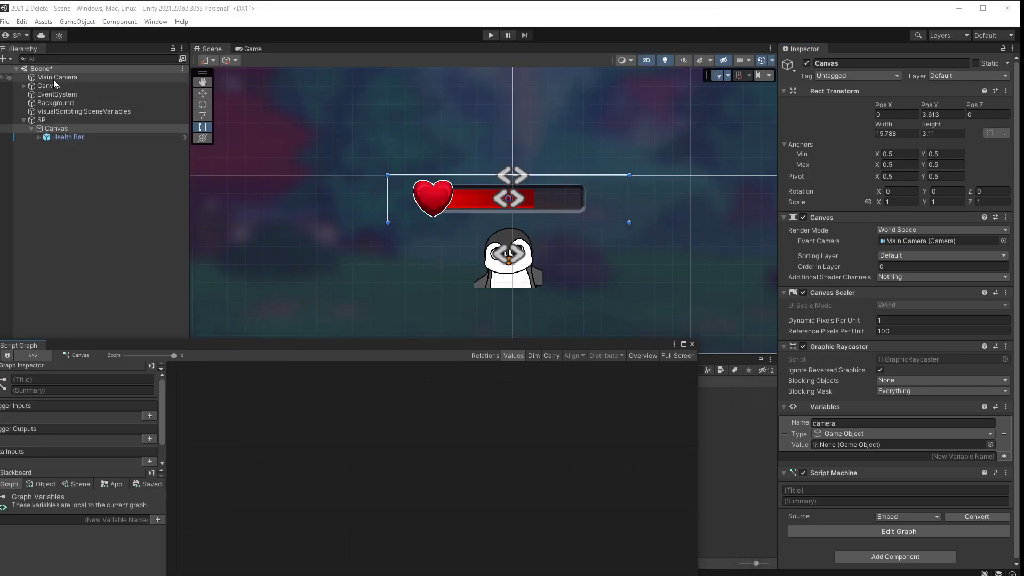
left_click_drag(53, 78, 880, 447)
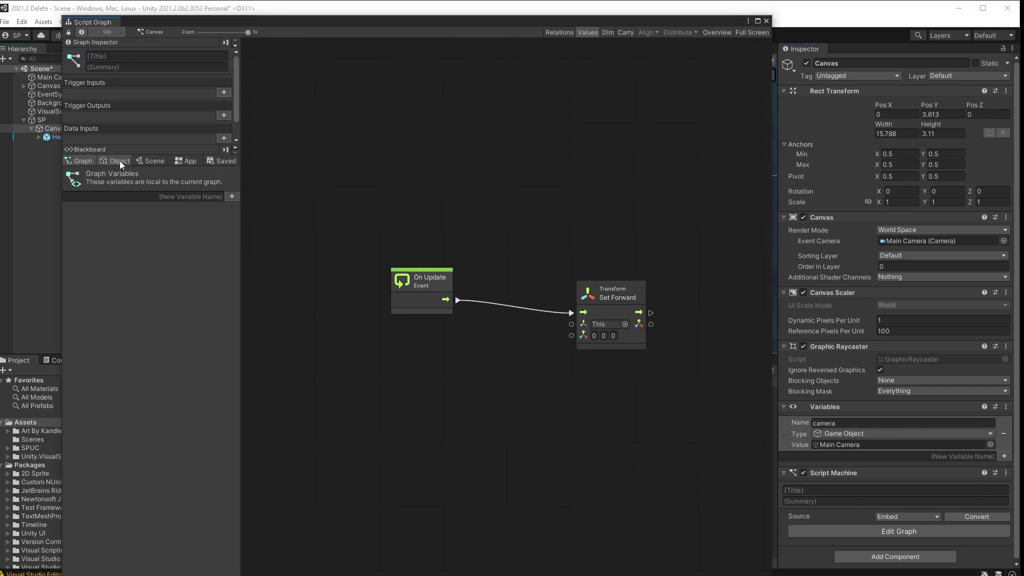
Feed the camera variable's Transform Get Forward into Set Forward.
left_click(118, 162)
left_click_drag(68, 220, 291, 405)
left_click_drag(353, 437, 399, 418)
type("tran get for")
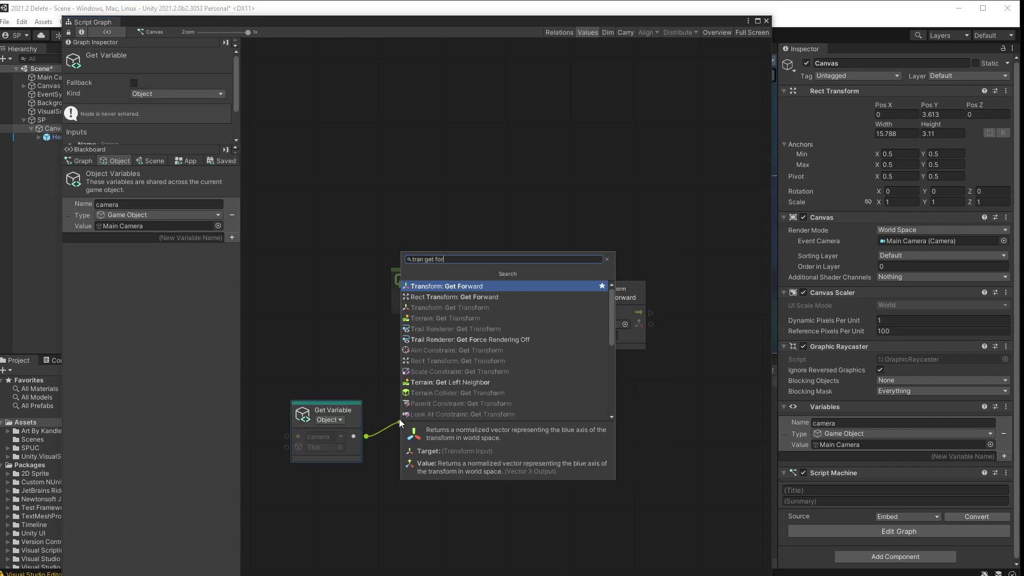
key("Return")
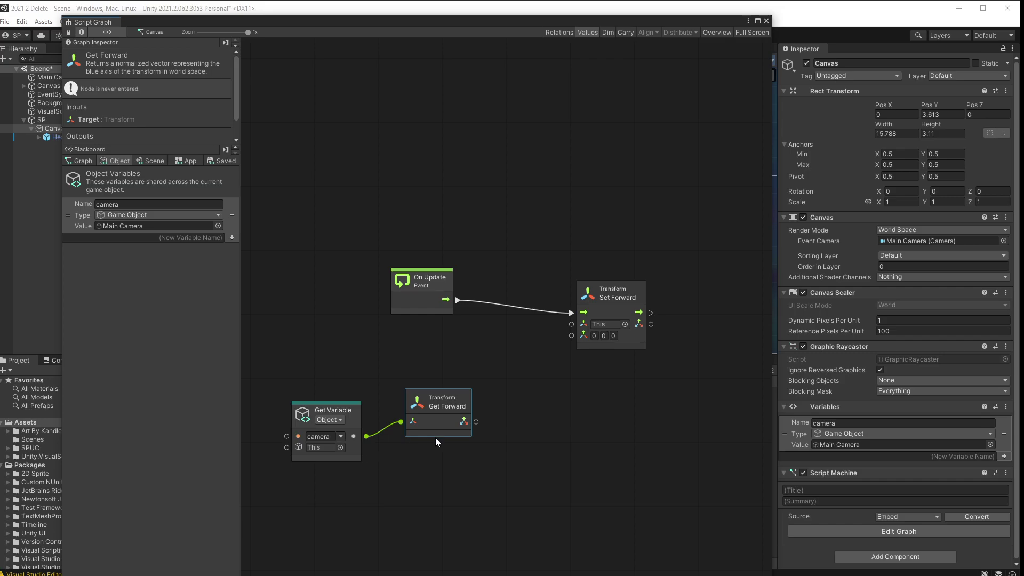
left_click_drag(476, 422, 572, 336)
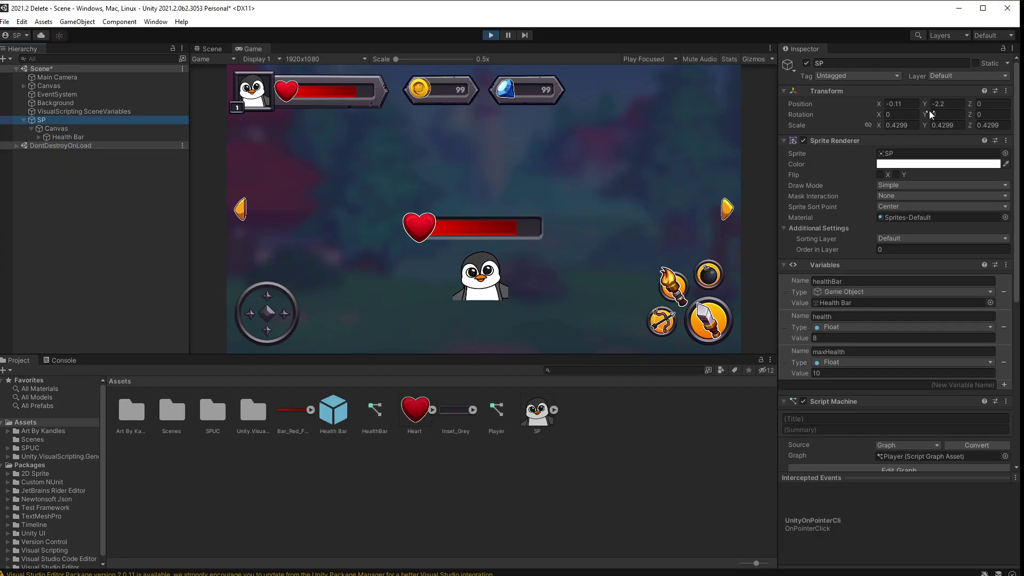
During play, move the penguin to X -2.63 and turn it to 32.11 degrees around Y.
mouse_move(924, 112)
left_mouse_down()
mouse_move(555, 110)
mouse_move(276, 66)
mouse_move(982, 172)
mouse_move(974, 168)
left_mouse_up()
mouse_move(879, 103)
left_mouse_down()
mouse_move(735, 157)
mouse_move(818, 109)
mouse_move(920, 110)
mouse_move(822, 106)
left_mouse_up()
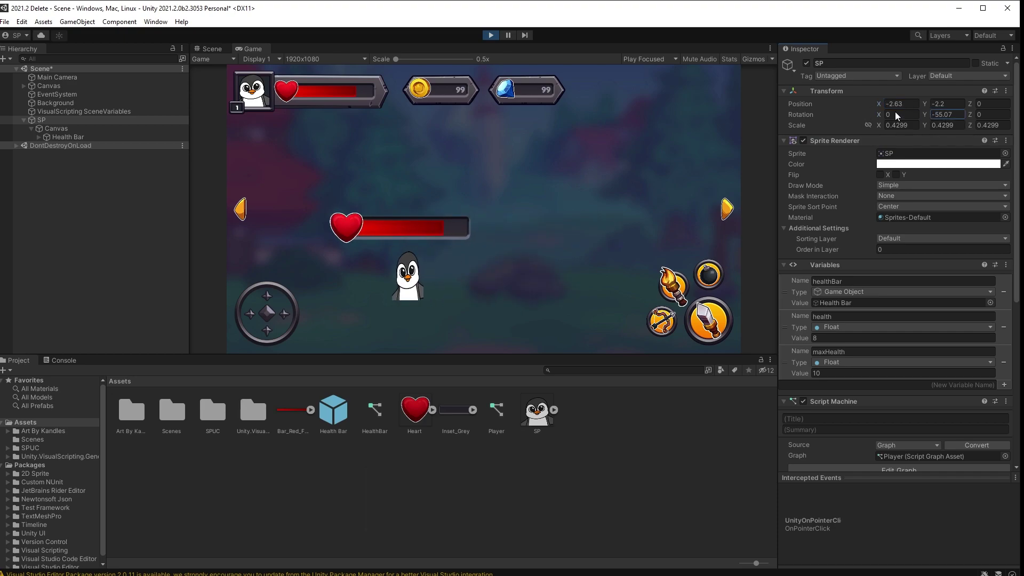
left_click_drag(926, 114, 434, 162)
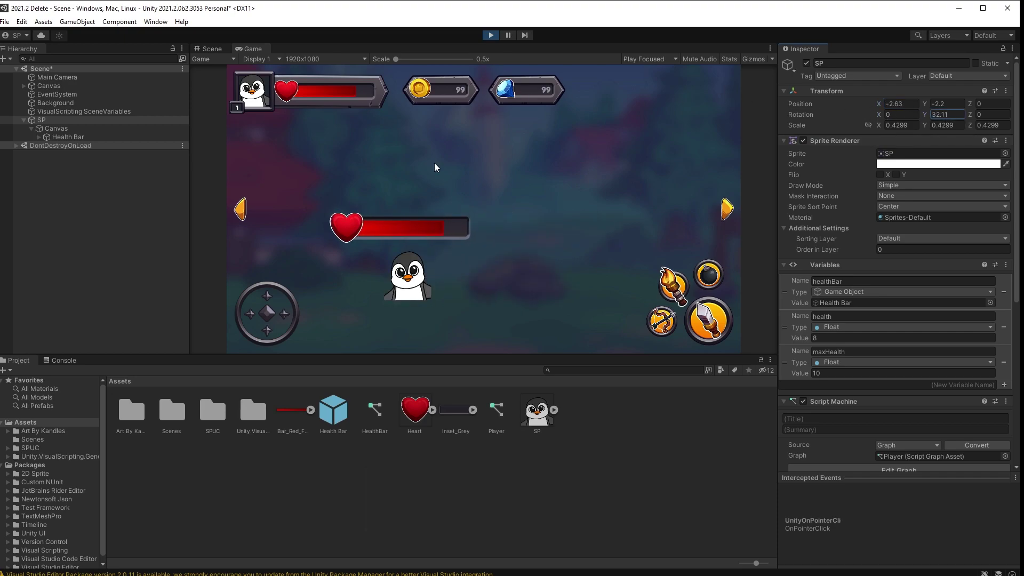